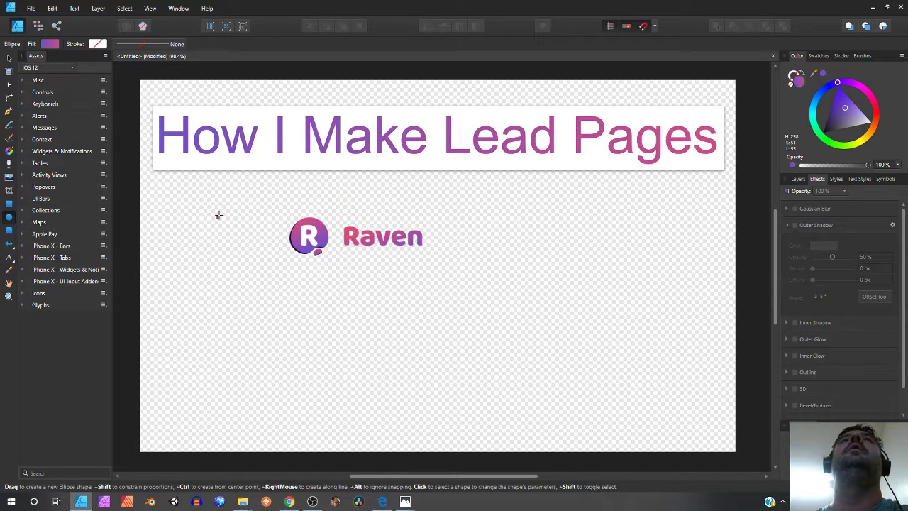
Step: Draw a gradient-filled circle beside the Raven logo and centre the artistic text letter R on it
left_click_drag(218, 217, 246, 241)
left_click(11, 59)
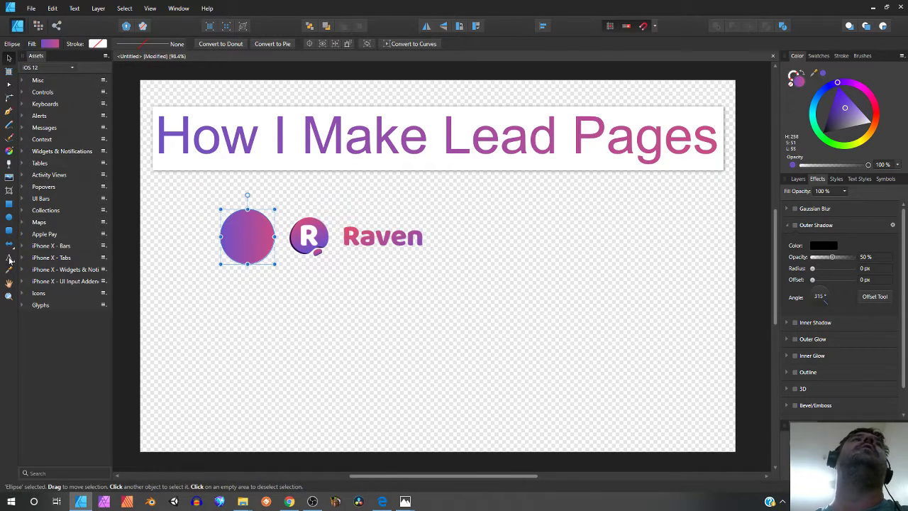
left_click(10, 258)
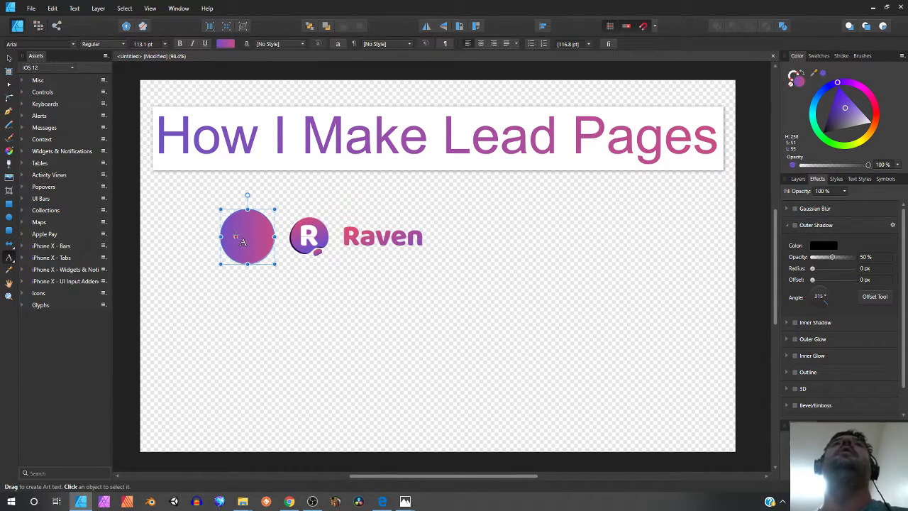
left_click(243, 242)
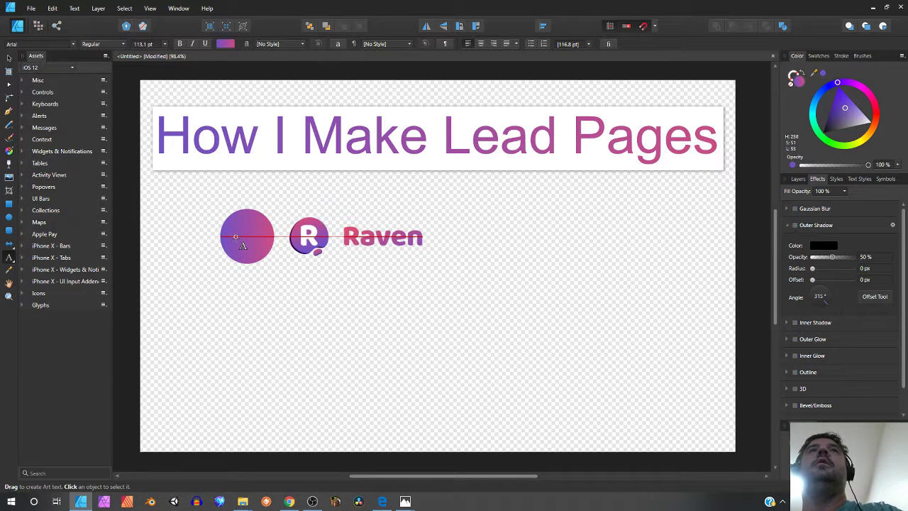
type("R")
key("Escape")
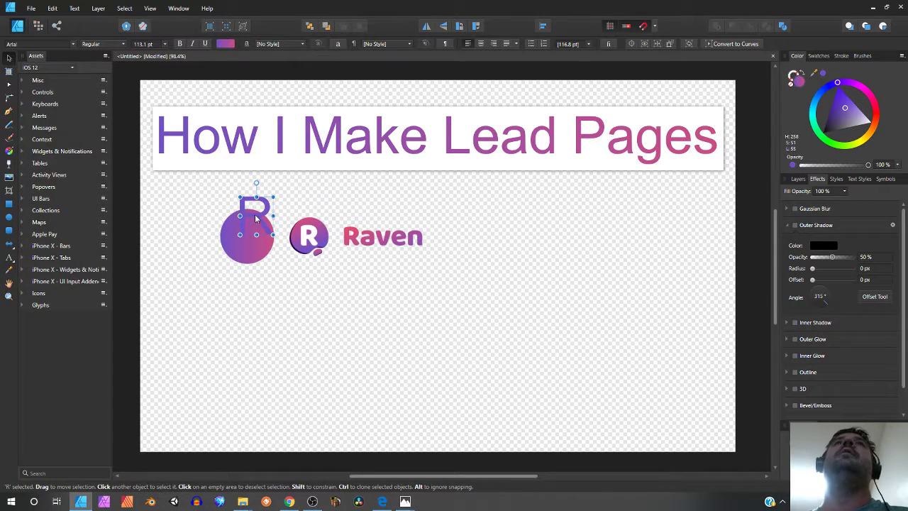
left_click_drag(256, 210, 246, 231)
Step: Change the letter R's fill from the gradient to solid white
left_click(225, 44)
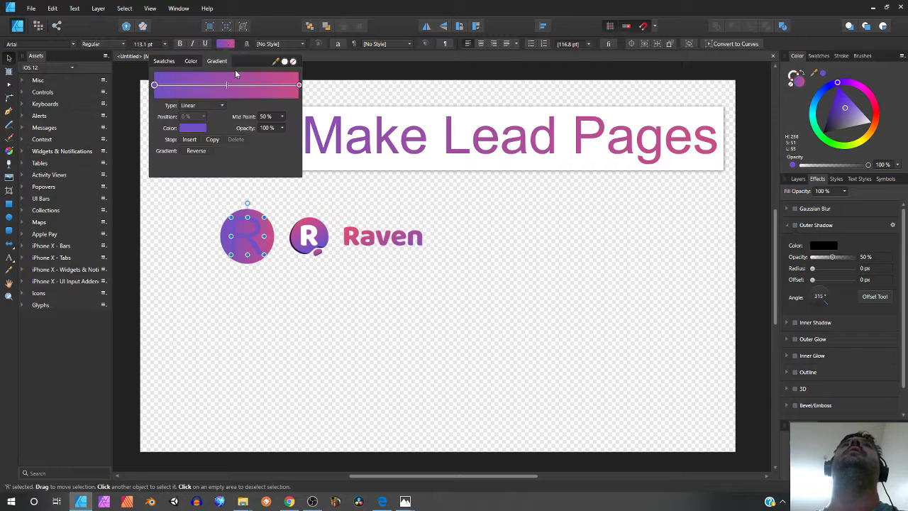
left_click(190, 61)
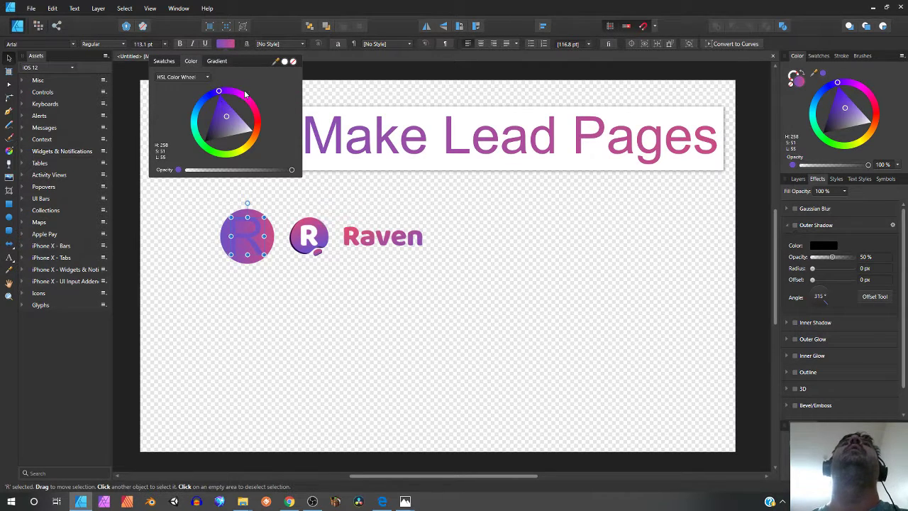
left_click_drag(226, 116, 252, 130)
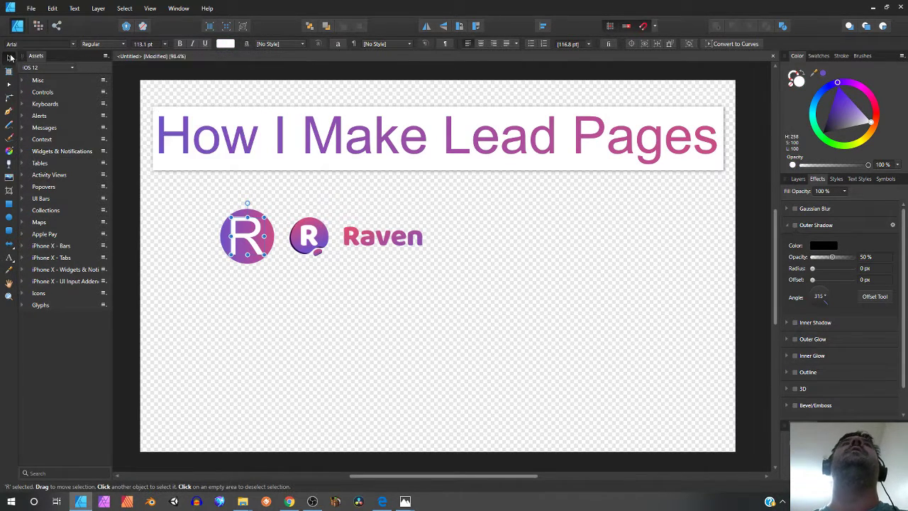
left_click(288, 285)
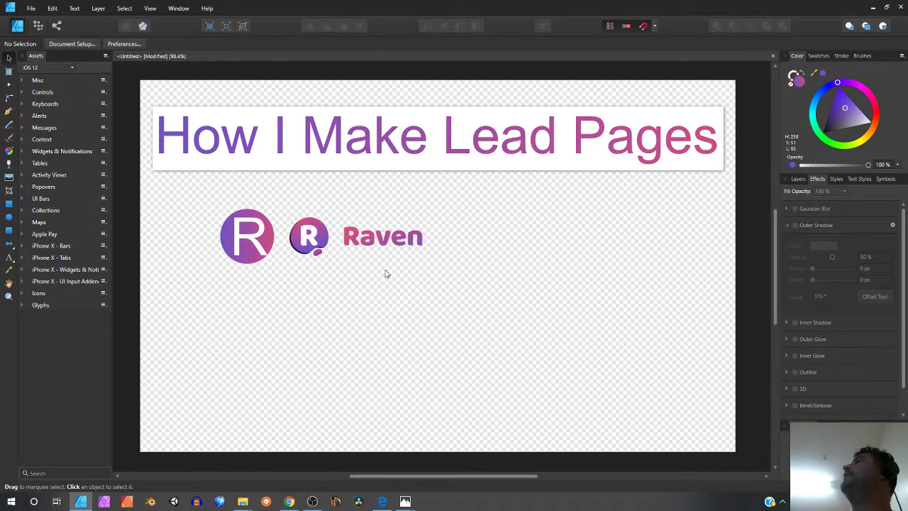
left_click(269, 248)
double_click(250, 269)
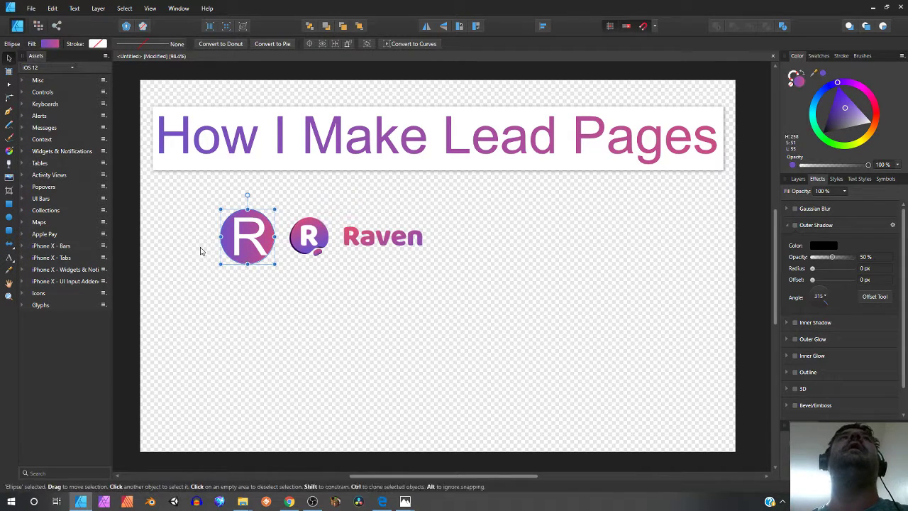
Step: Draw a closed, rounded blob shape below the circle with the Pen tool
left_click(9, 112)
left_click(243, 289)
left_click_drag(283, 284, 287, 313)
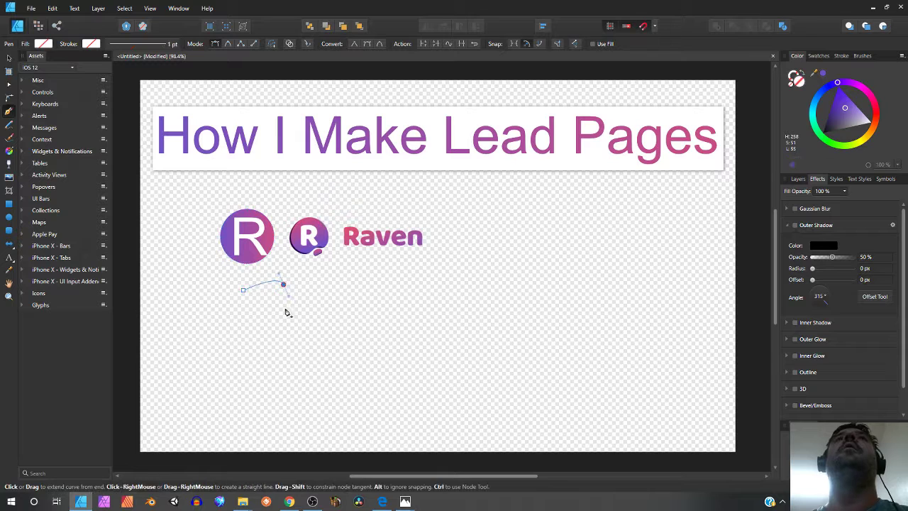
left_click(285, 317)
left_click(259, 316)
left_click(248, 304)
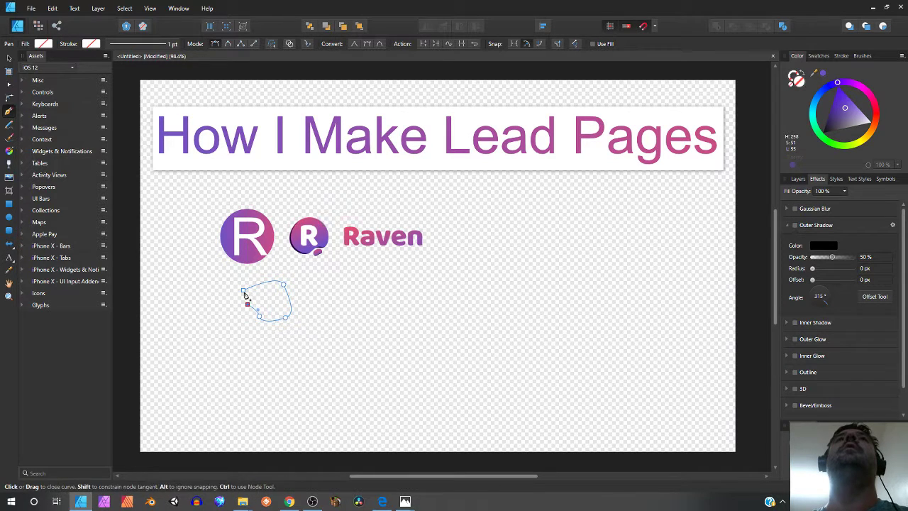
left_click(242, 290)
Step: Fill the blob with the recent purple-pink gradient and run it diagonally, pink at its upper-left and purple at its lower-right
left_click(42, 44)
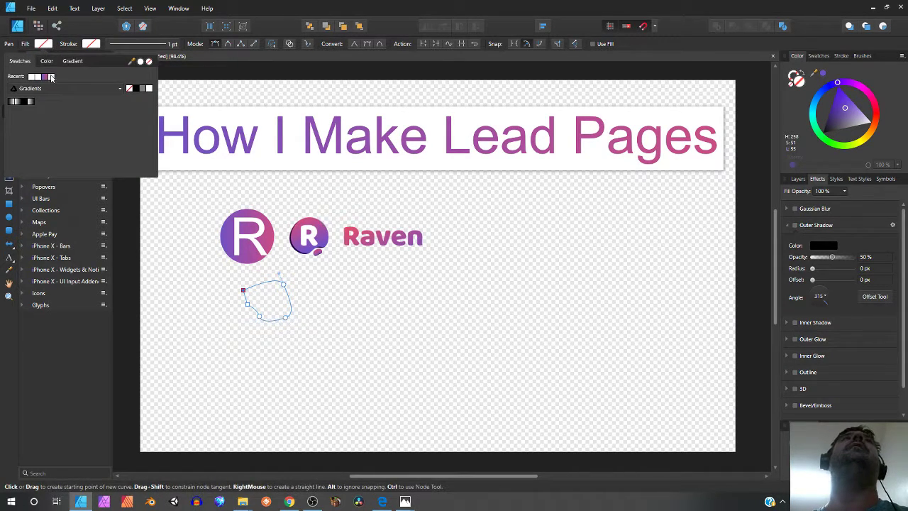
left_click(46, 77)
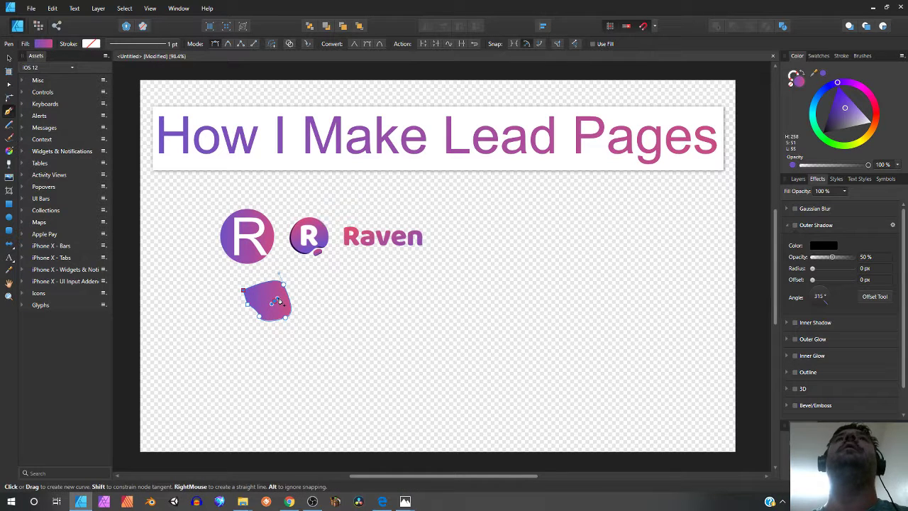
left_click(8, 151)
mouse_move(245, 299)
left_mouse_down()
mouse_move(274, 315)
mouse_move(250, 288)
left_mouse_up()
left_click(273, 317)
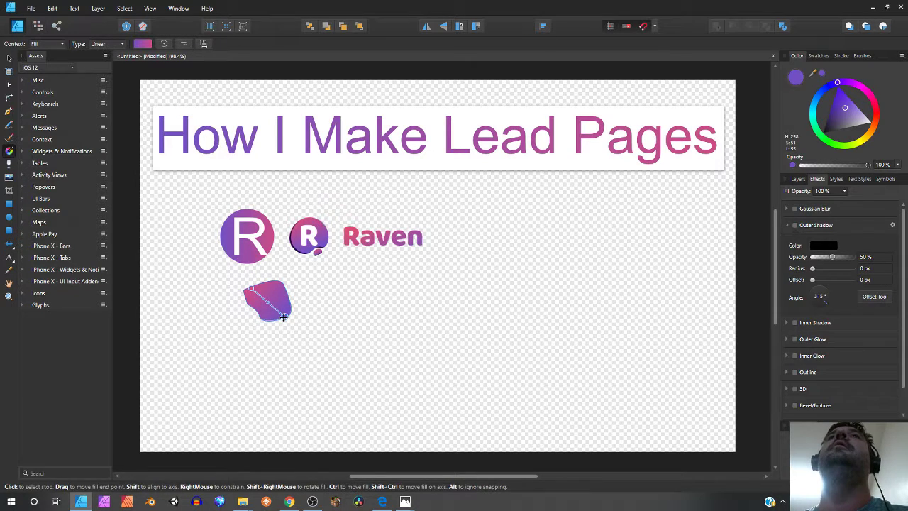
left_click(333, 325)
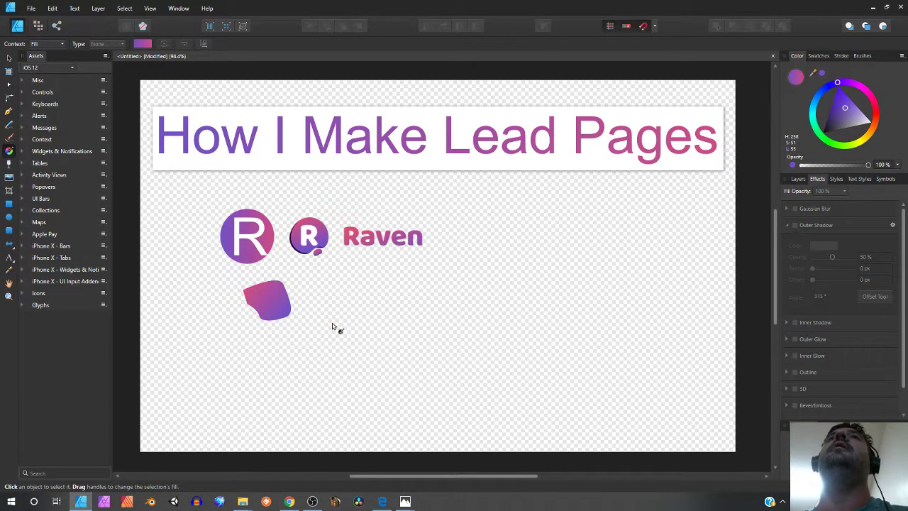
Step: Move the white R from the circle onto the blob and give the blob an outer shadow with a 9.1 px offset
left_click(250, 229)
key("v")
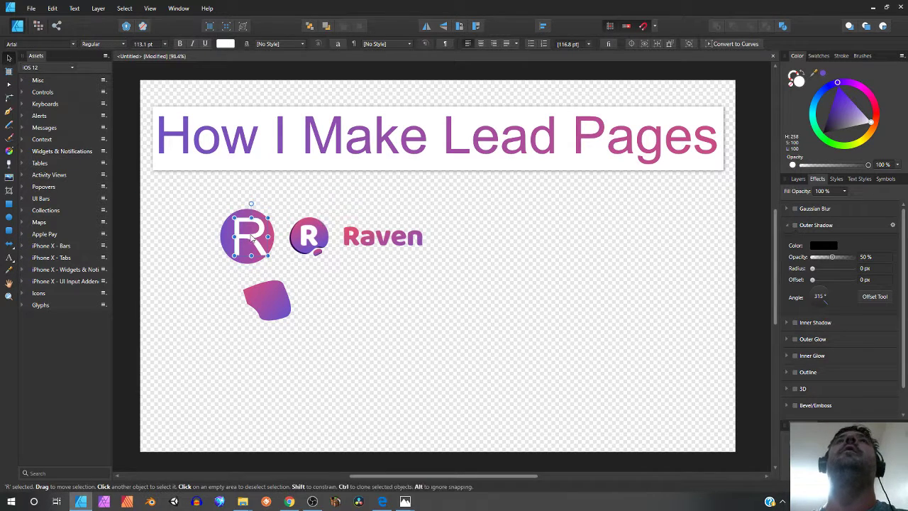
mouse_move(252, 237)
left_mouse_down()
mouse_move(269, 306)
mouse_move(286, 283)
left_mouse_up()
left_click(291, 311)
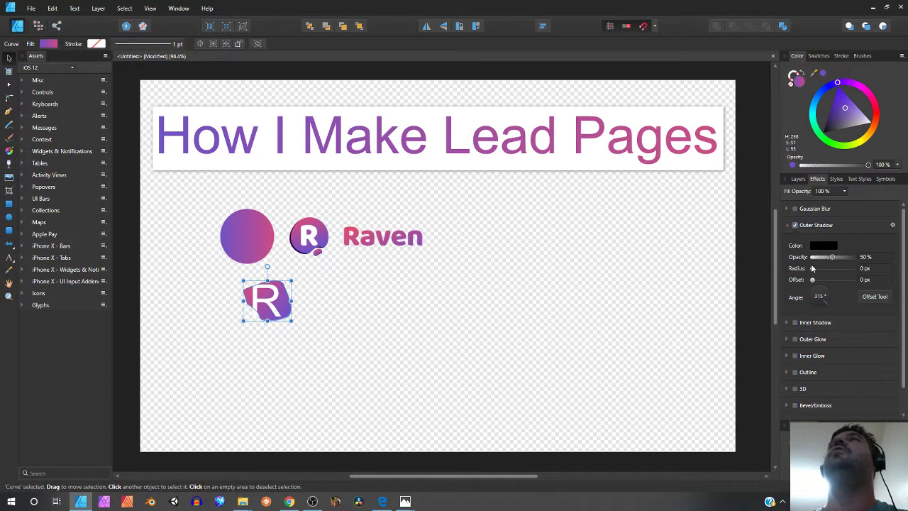
mouse_move(812, 269)
left_mouse_down()
mouse_move(825, 269)
mouse_move(818, 283)
mouse_move(829, 280)
mouse_move(812, 268)
left_mouse_up()
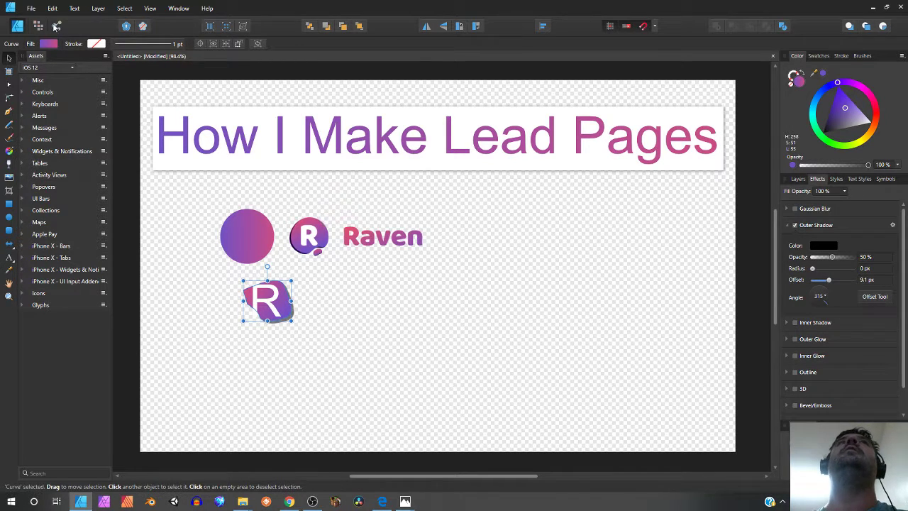
Step: Switch to the Figma landing page design in Chrome and examine the Home frame, the Call us button and the Online Business heading
left_click(288, 504)
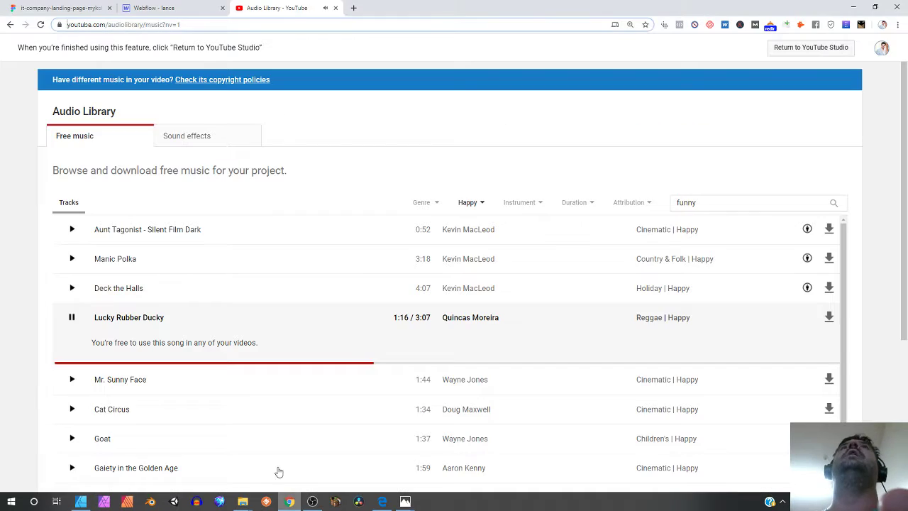
left_click(160, 8)
left_click(62, 8)
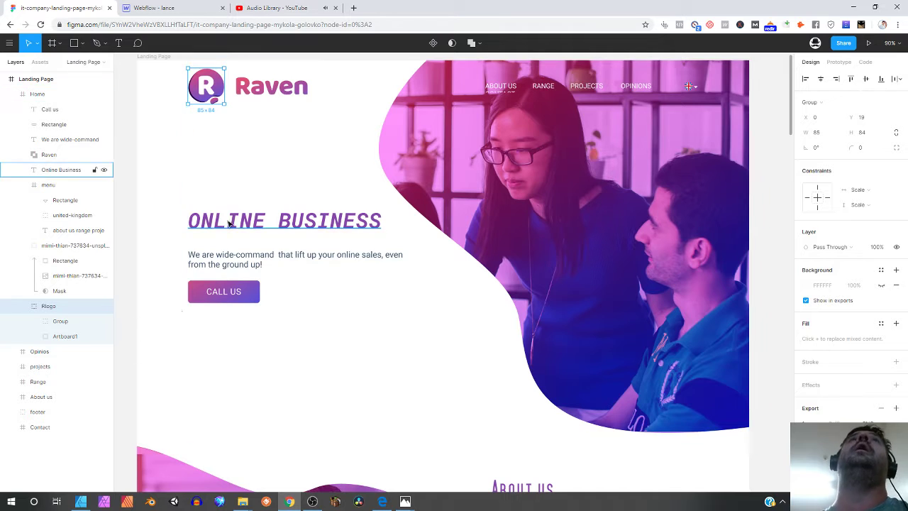
left_click(252, 176)
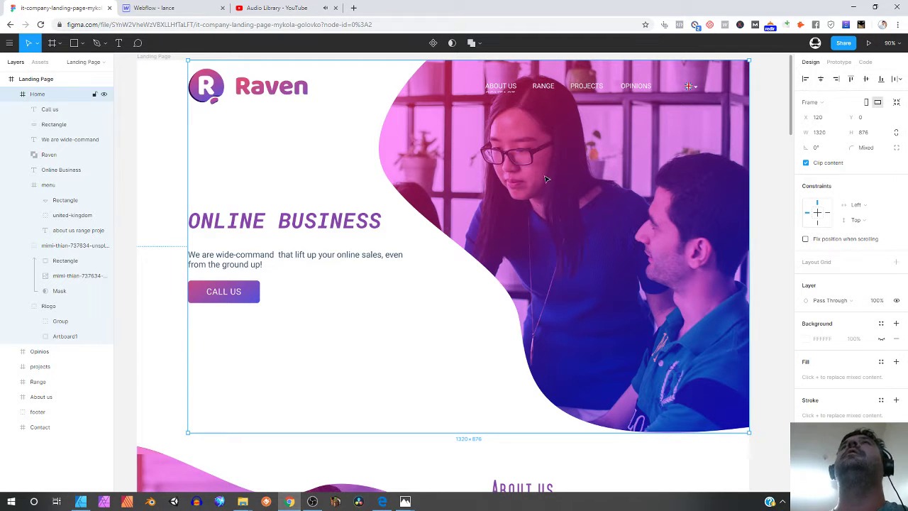
left_click(255, 293)
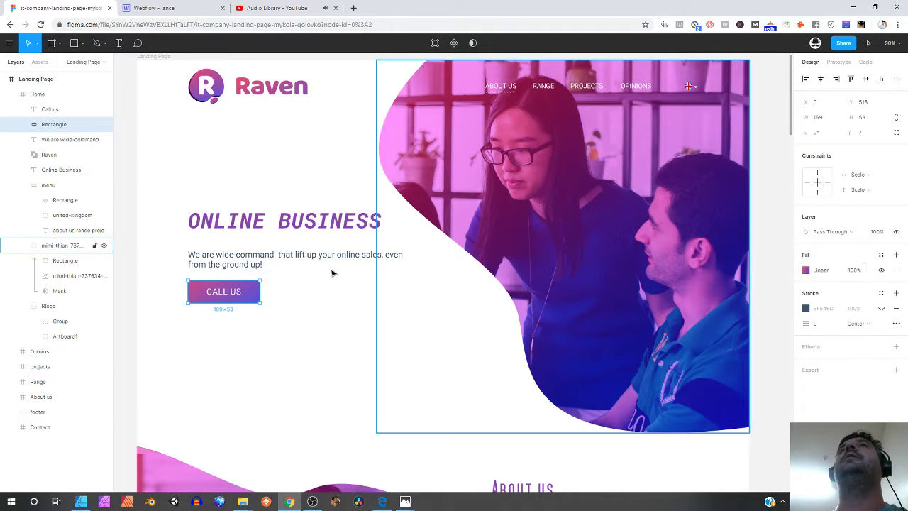
double_click(337, 221)
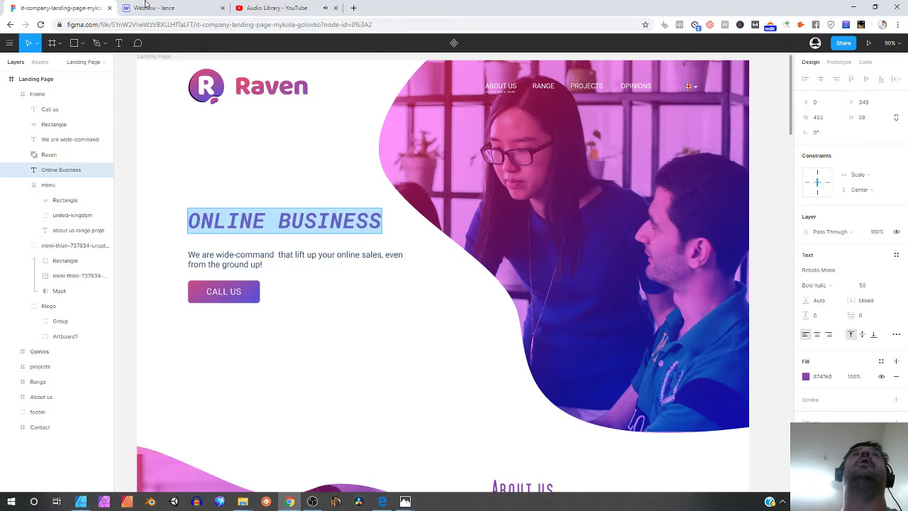
Step: Switch to the Webflow project and add a Section to the body of the empty landing page
left_click(170, 9)
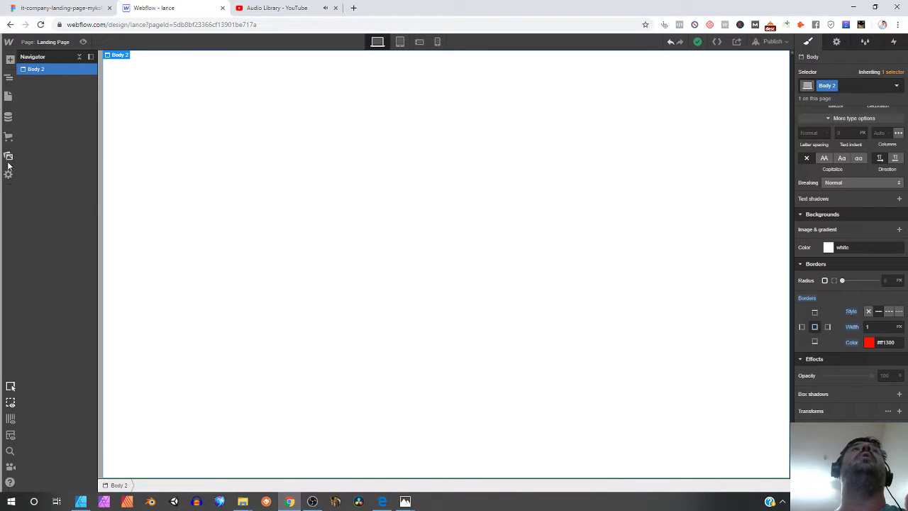
left_click(7, 61)
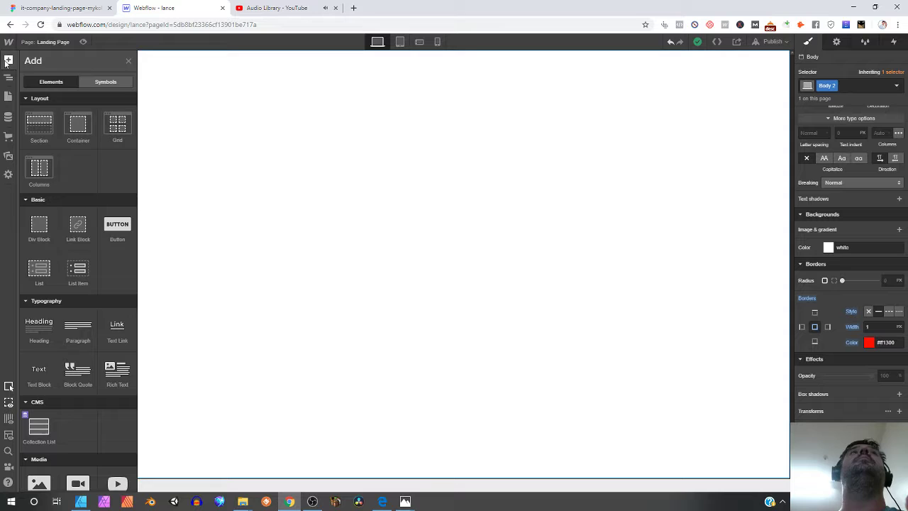
left_click(226, 124)
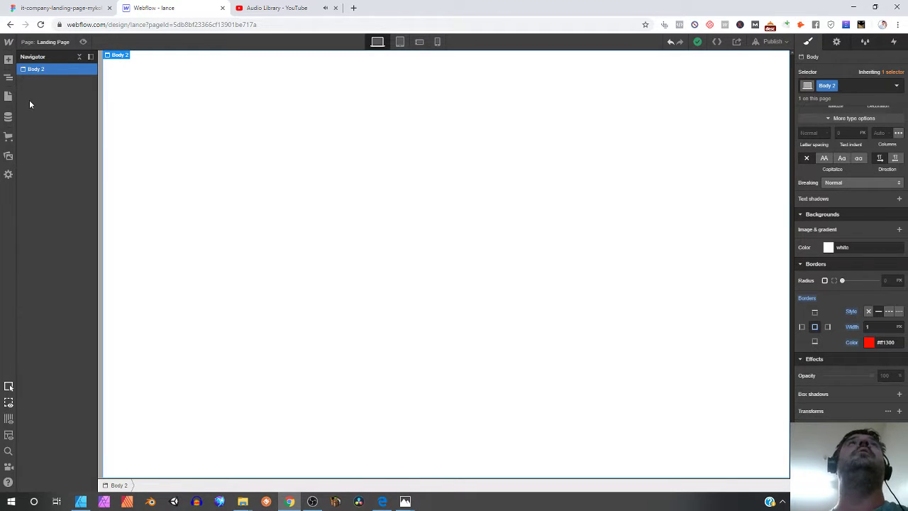
left_click(9, 59)
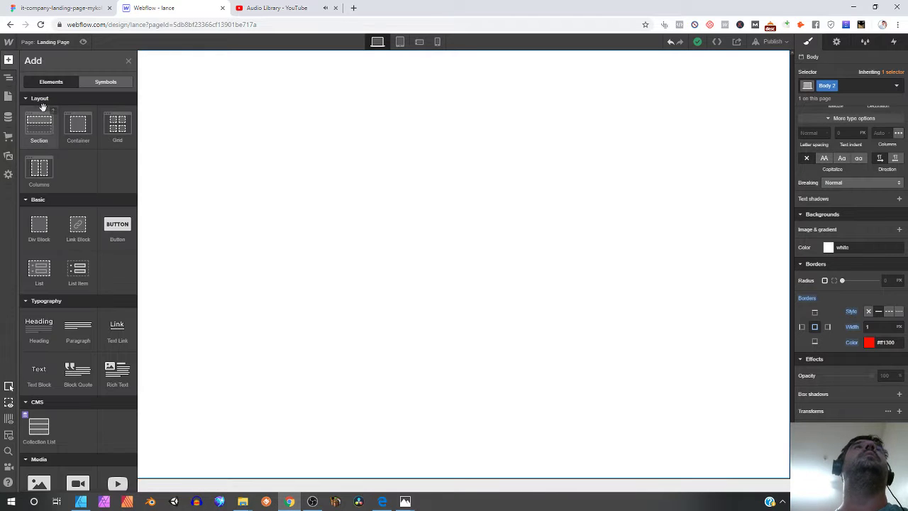
left_click_drag(37, 121, 282, 146)
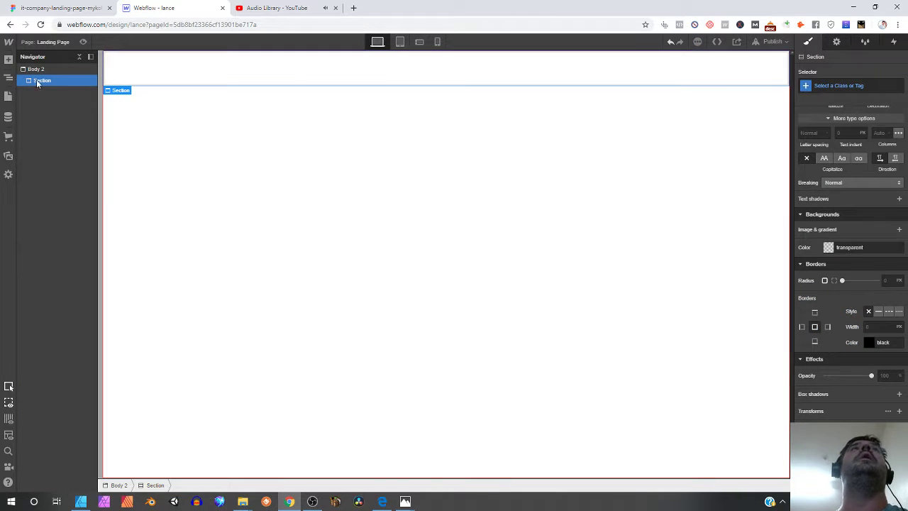
Step: Insert the hero photo of the two people from the image assets into the section, keeping its default image settings
left_click(9, 156)
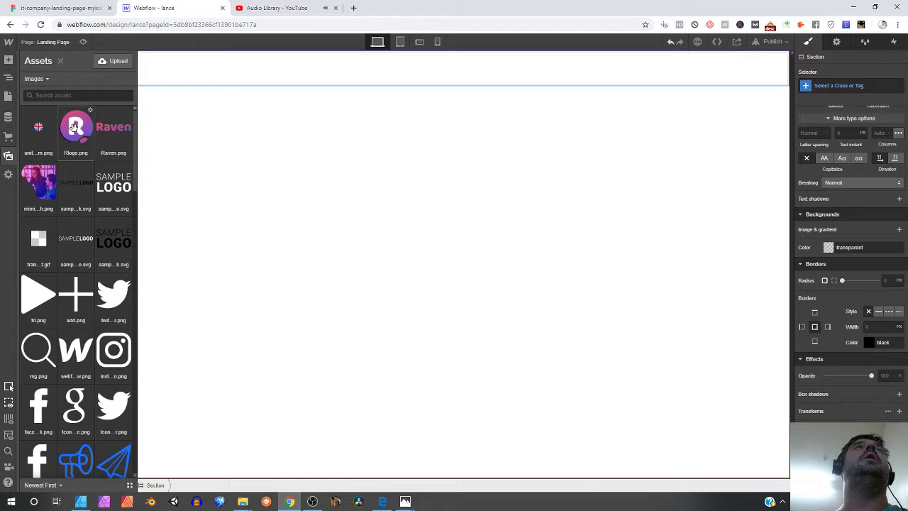
left_click_drag(33, 191, 635, 67)
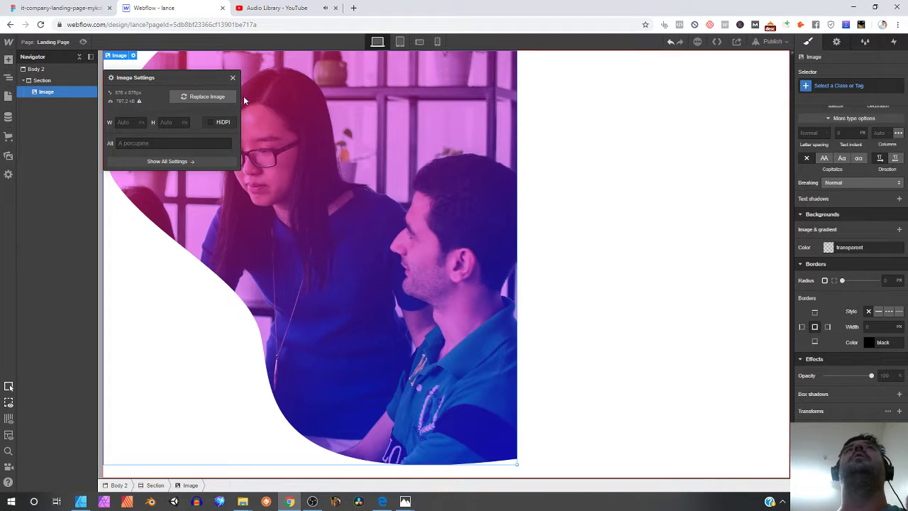
left_click(234, 78)
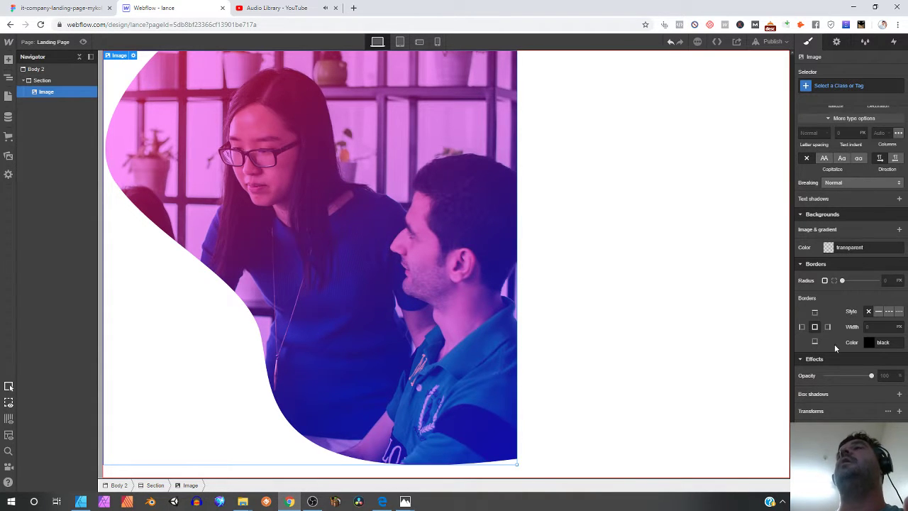
Step: Set the hero image's position to Absolute
scroll(845, 283, "up", 2)
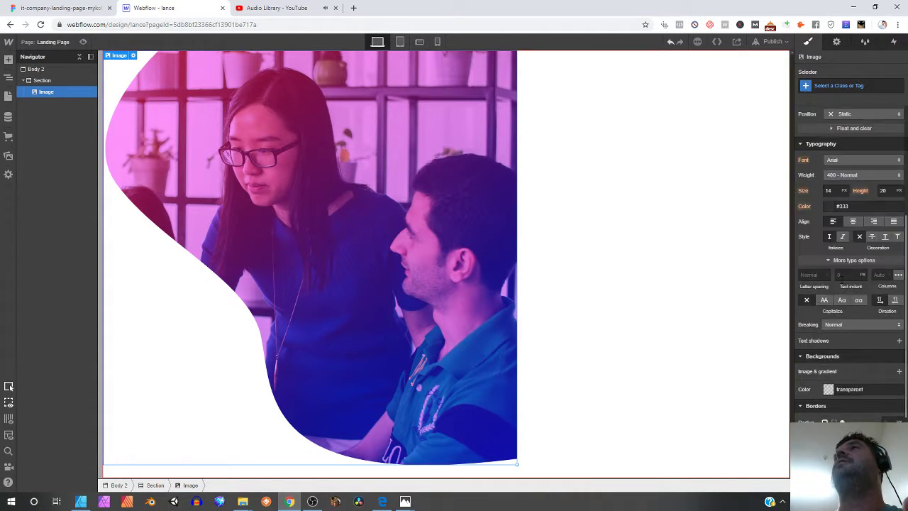
scroll(850, 333, "up", 2)
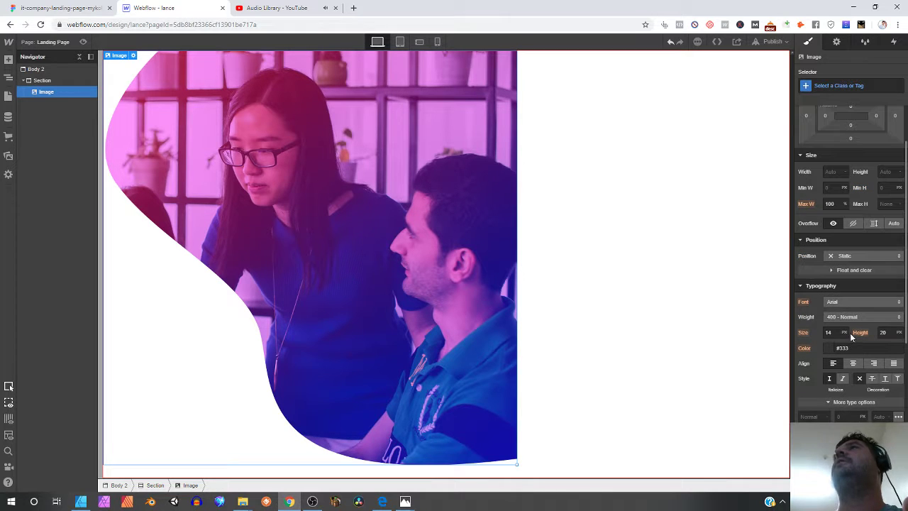
left_click(849, 256)
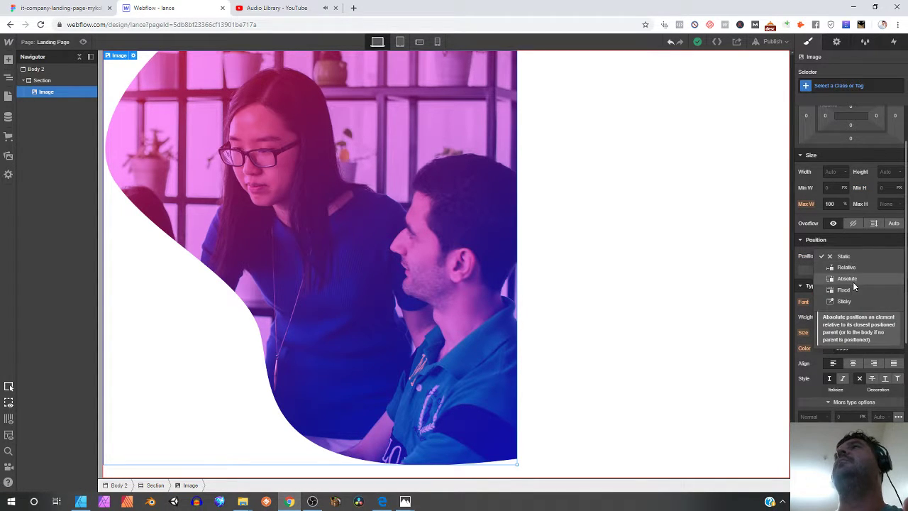
left_click(852, 280)
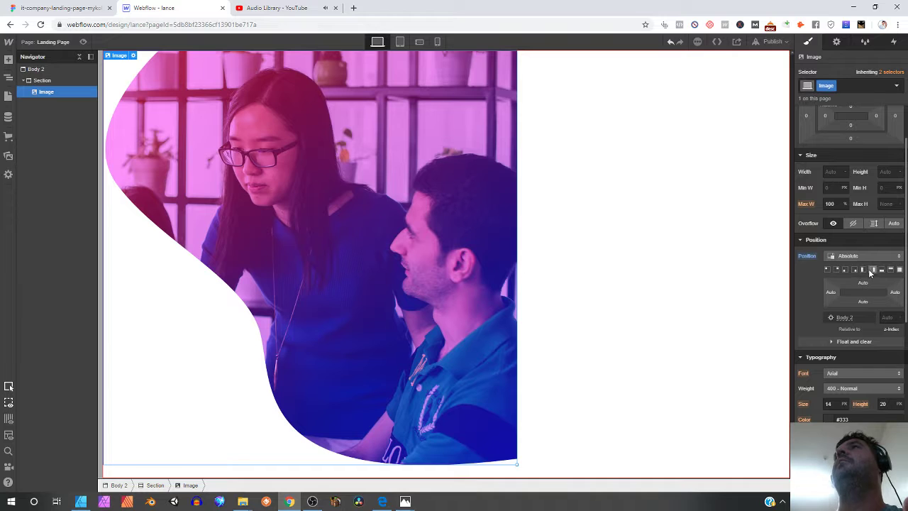
Step: Pin the hero image to the page's right edge with 0% top, right and bottom offsets, and compare it with the Figma design
left_click(873, 271)
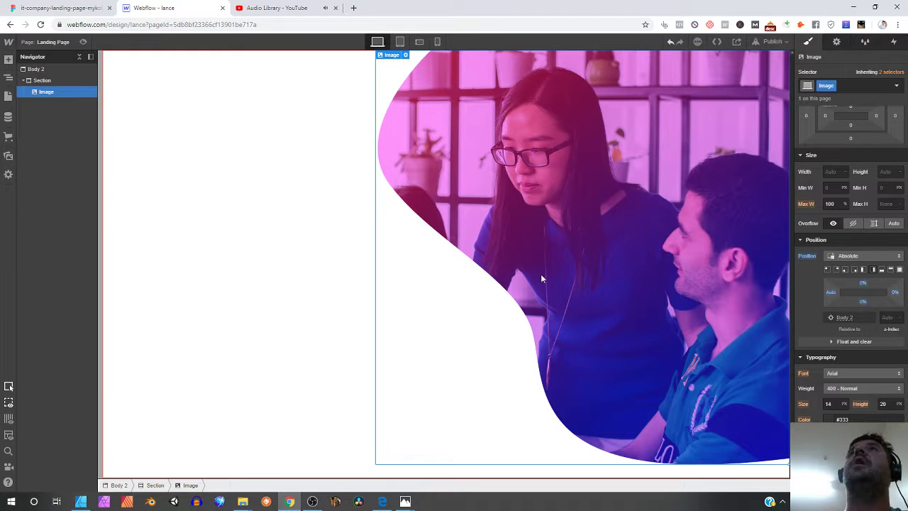
left_click(57, 8)
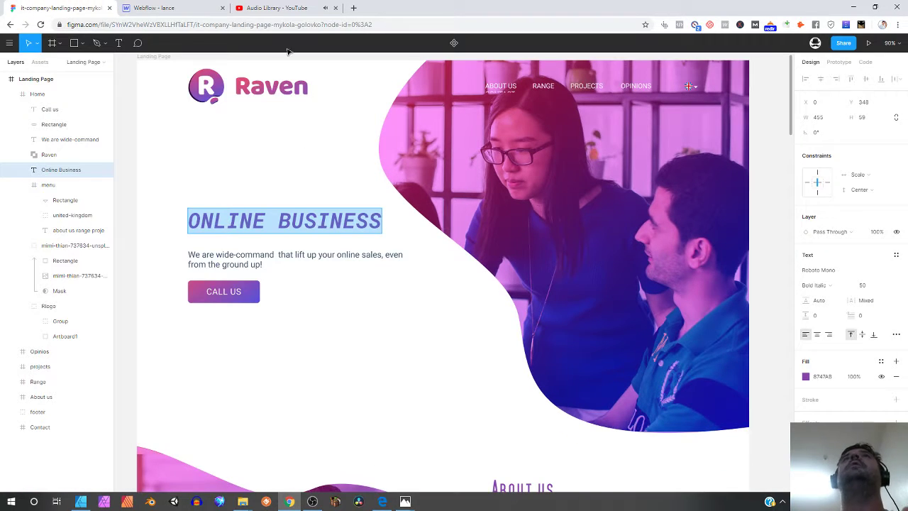
left_click(162, 8)
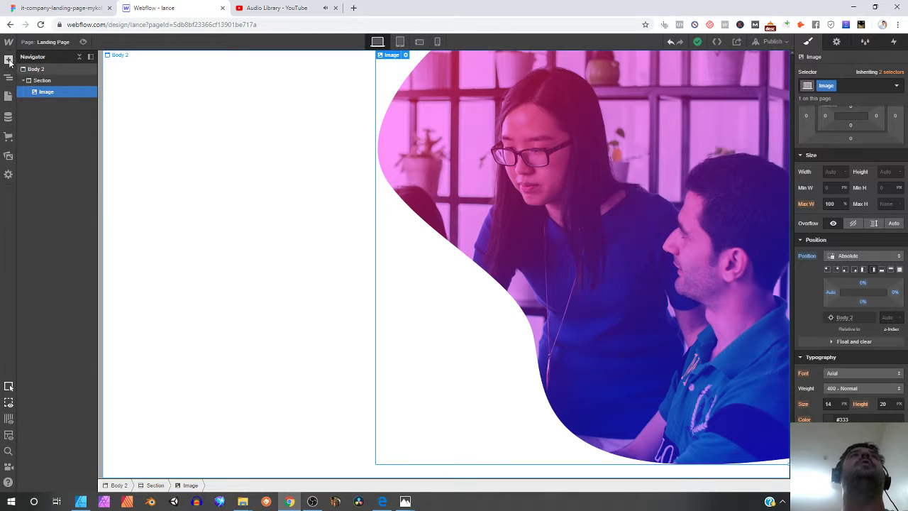
Step: Add a Navbar component across the top of the landing page body
left_click(9, 59)
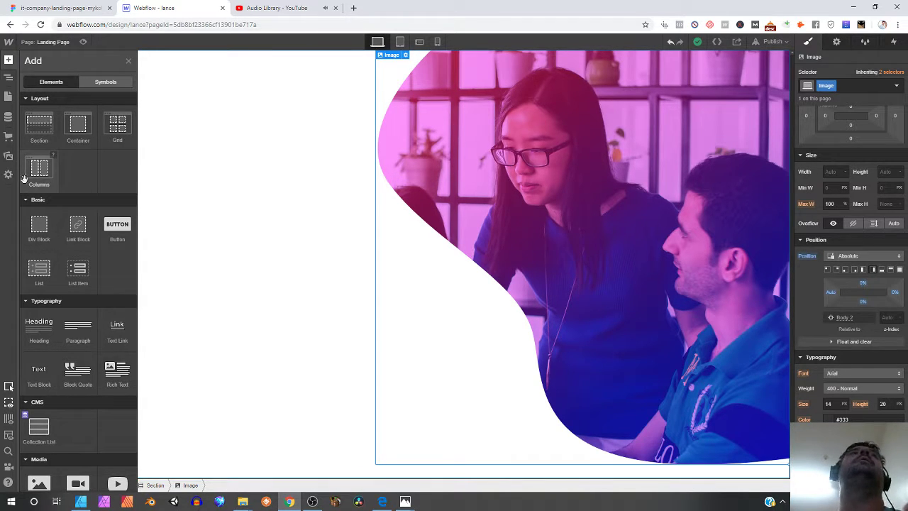
scroll(78, 334, "down", 4)
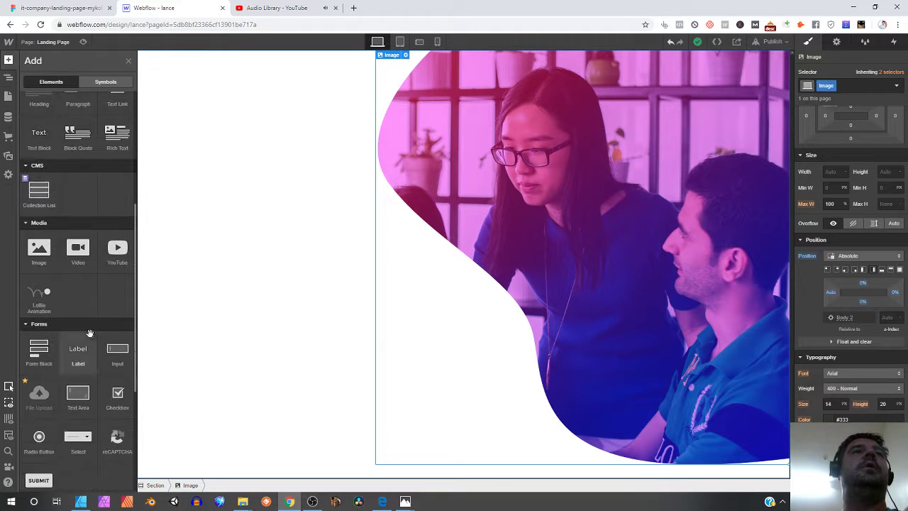
scroll(85, 439, "down", 4)
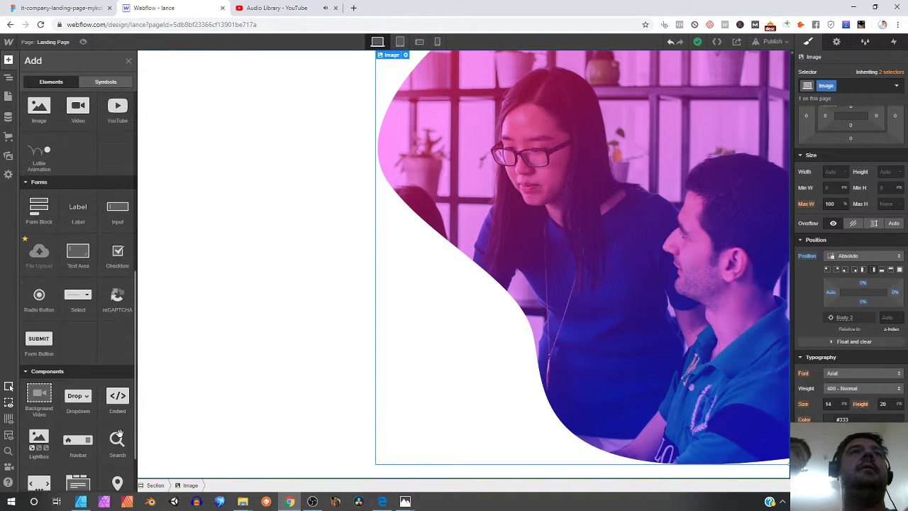
left_click_drag(80, 450, 262, 71)
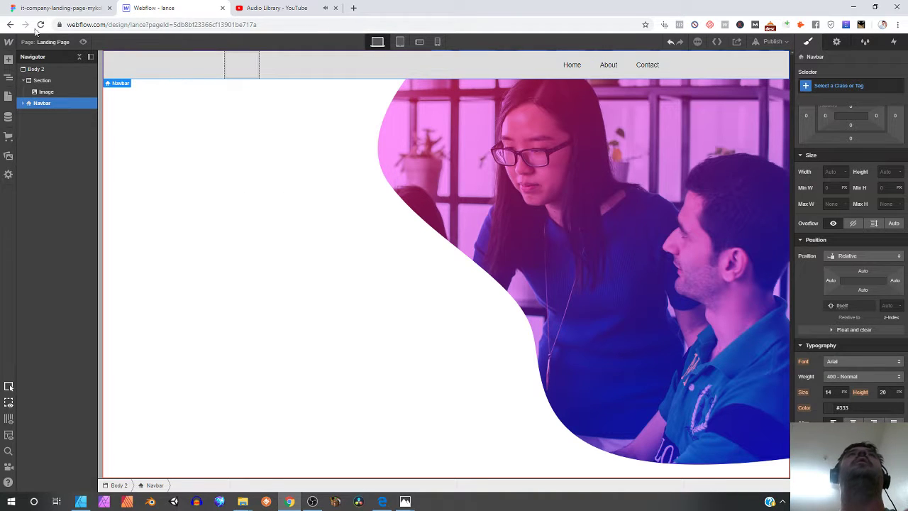
Step: Switch to the YouTube Audio Library and play the track Mr. Sunny Face
left_click(292, 8)
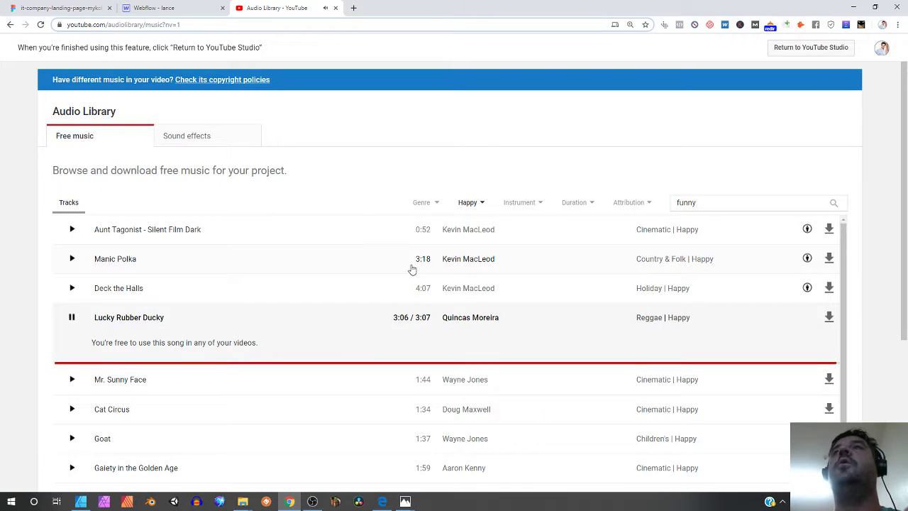
scroll(371, 319, "down", 2)
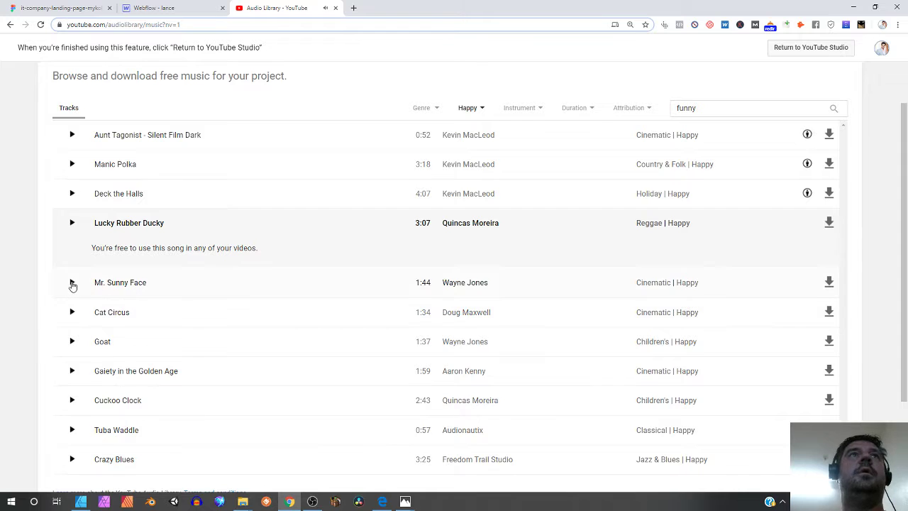
left_click(72, 282)
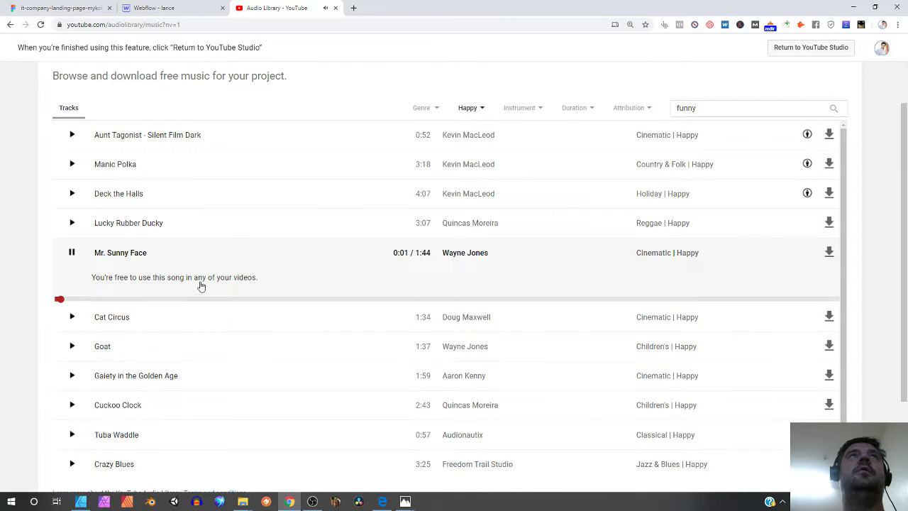
Step: Check the logo in the Figma design and insert Rlogo.png and Raven.png side by side into the Webflow navbar's brand link
left_click(62, 9)
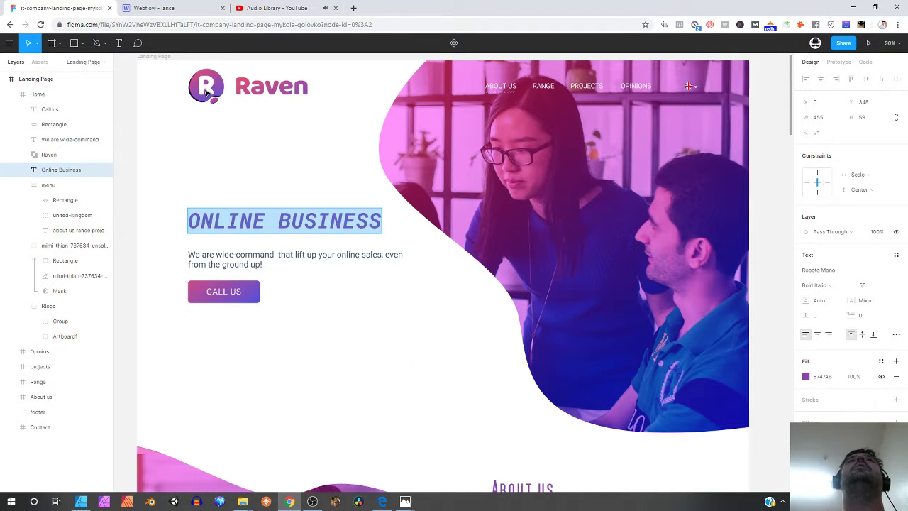
left_click(268, 8)
left_click(195, 9)
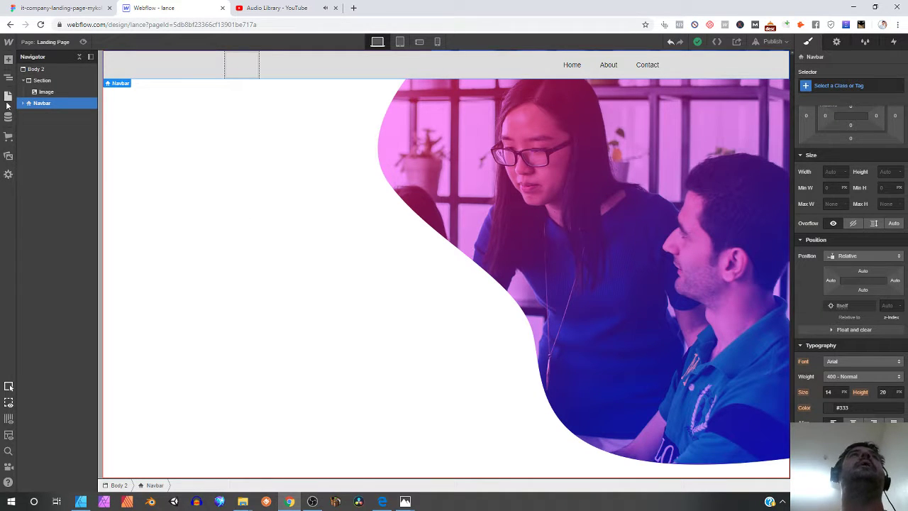
left_click(8, 156)
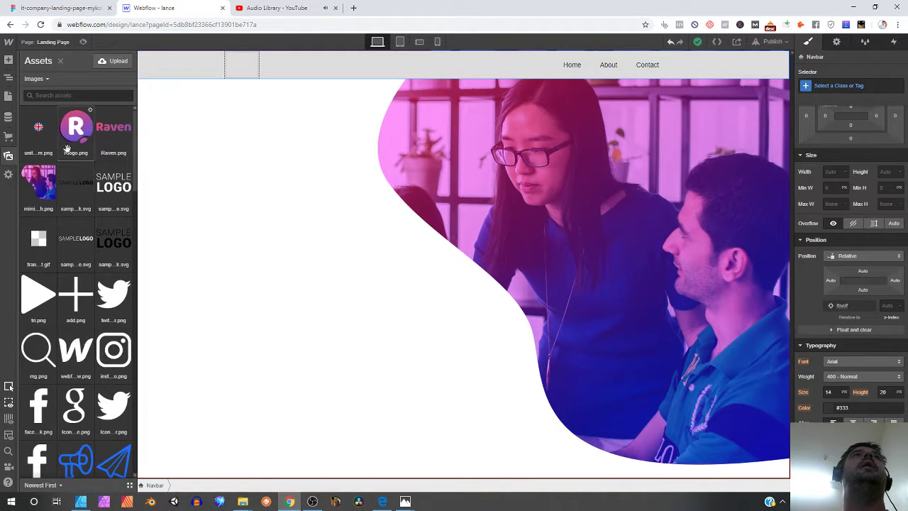
left_click_drag(72, 129, 248, 70)
double_click(245, 68)
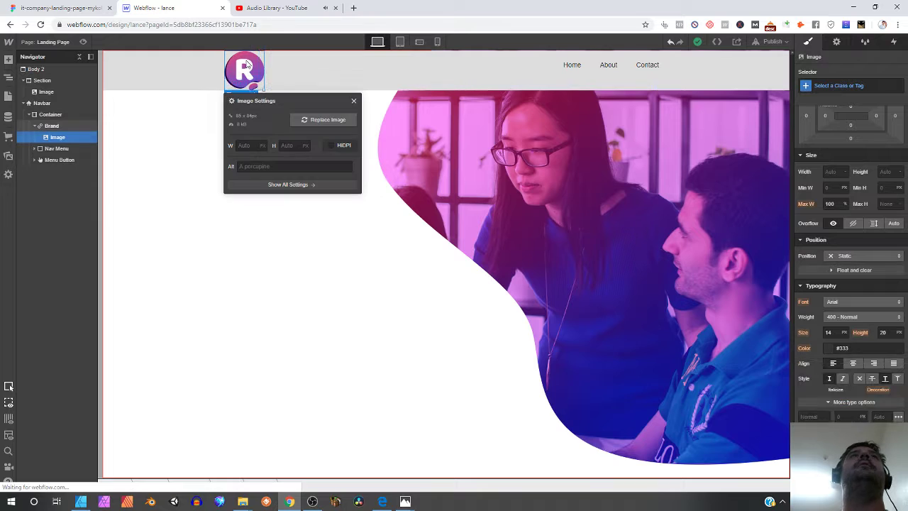
left_click(8, 156)
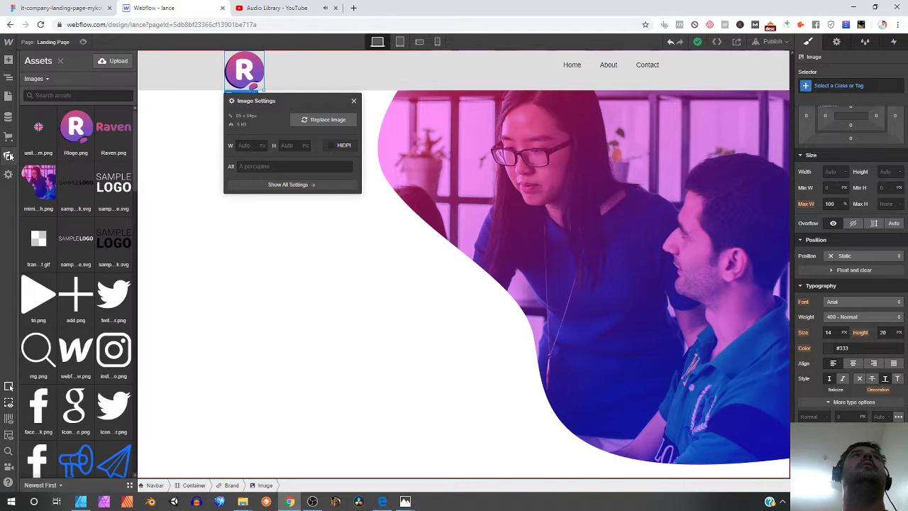
left_click_drag(114, 129, 250, 81)
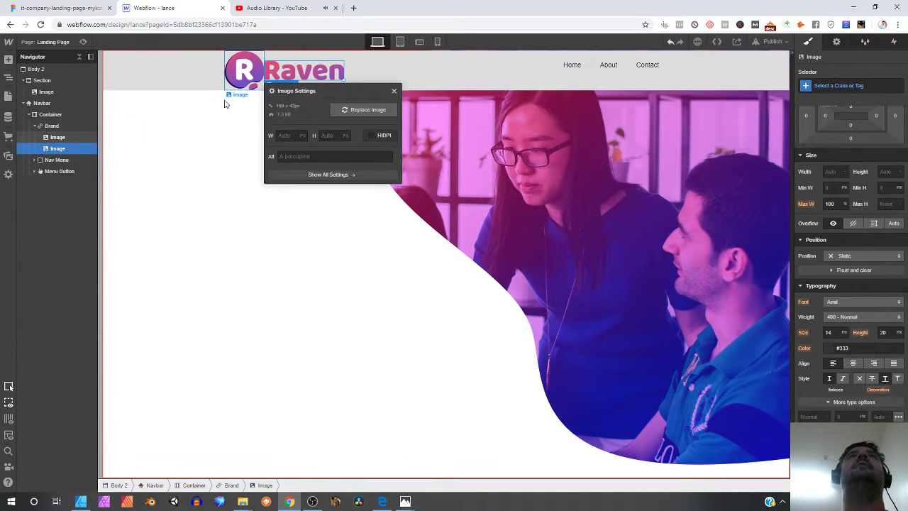
Step: Make the navbar's background fully transparent by setting its background color alpha to 0
left_click(182, 81)
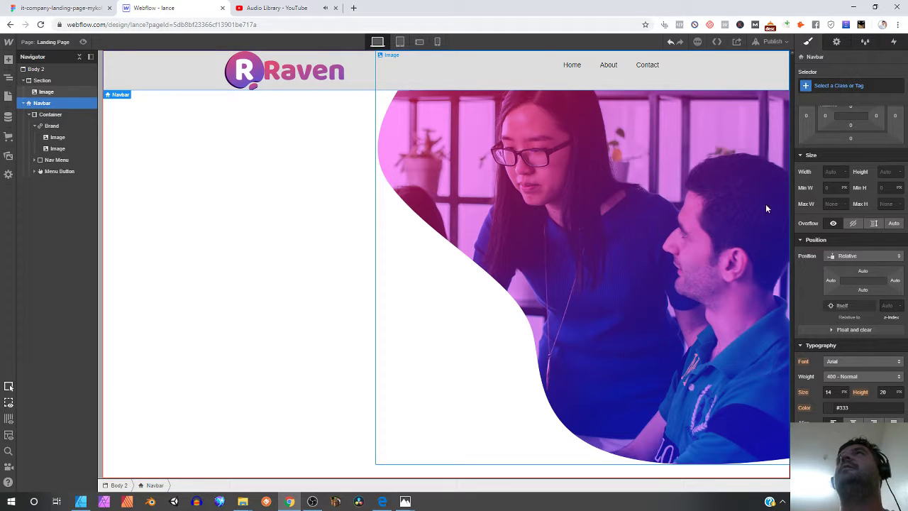
scroll(857, 336, "down", 1)
scroll(846, 366, "down", 2)
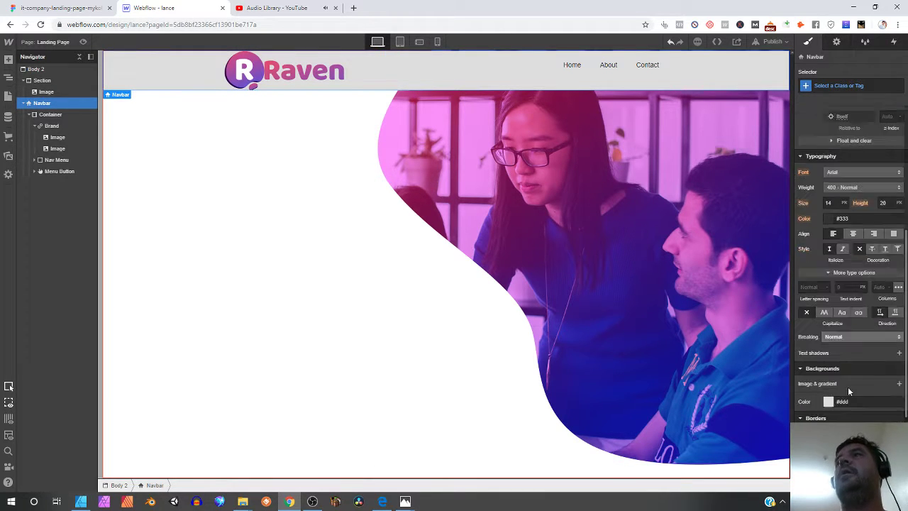
left_click(829, 354)
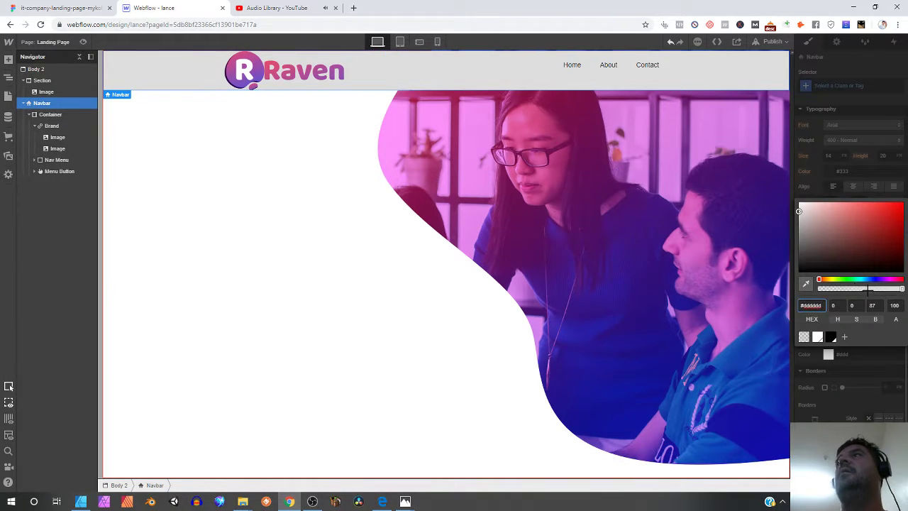
left_click_drag(865, 288, 819, 288)
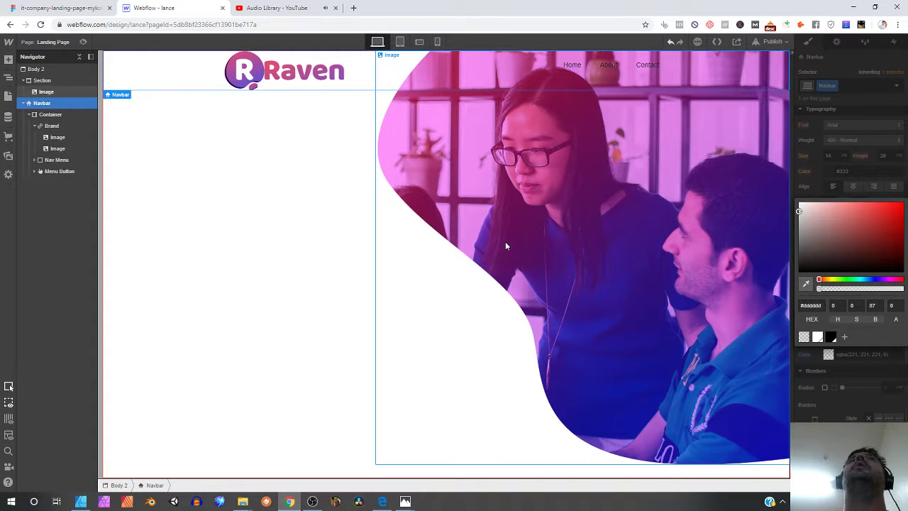
left_click(430, 88)
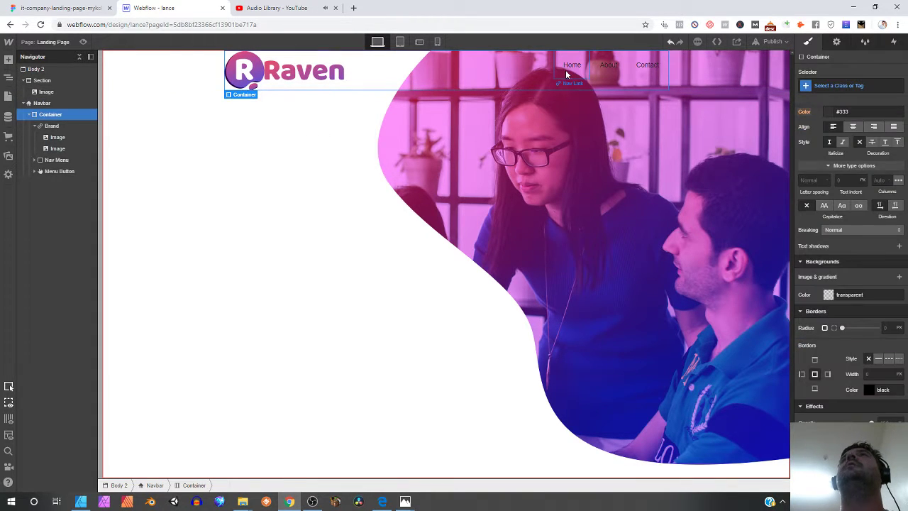
Step: Set the Home nav link's text color to white and delete the About and Contact links
left_click(566, 69)
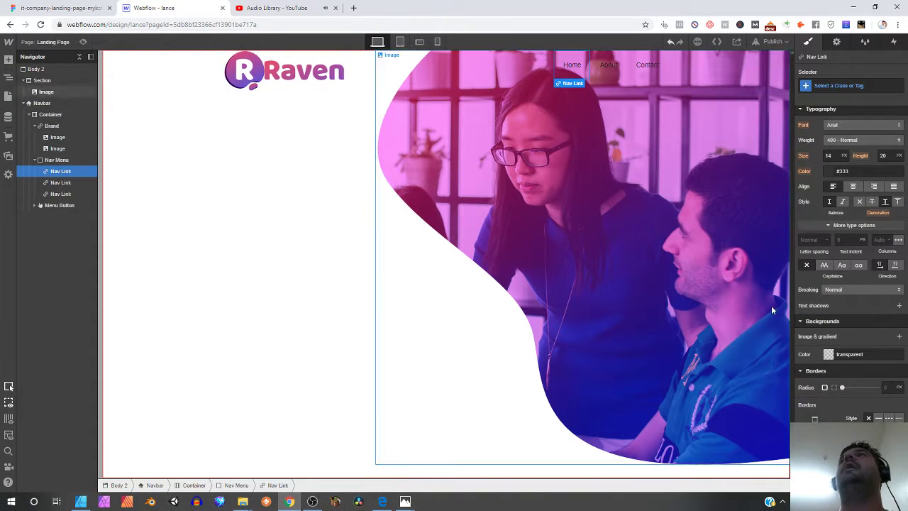
left_click(827, 170)
left_click(617, 73)
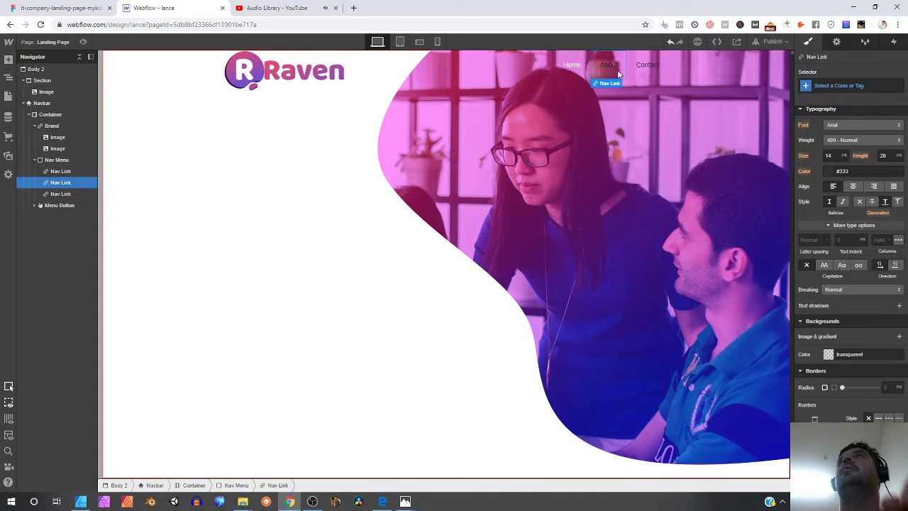
key("Delete")
key("Delete")
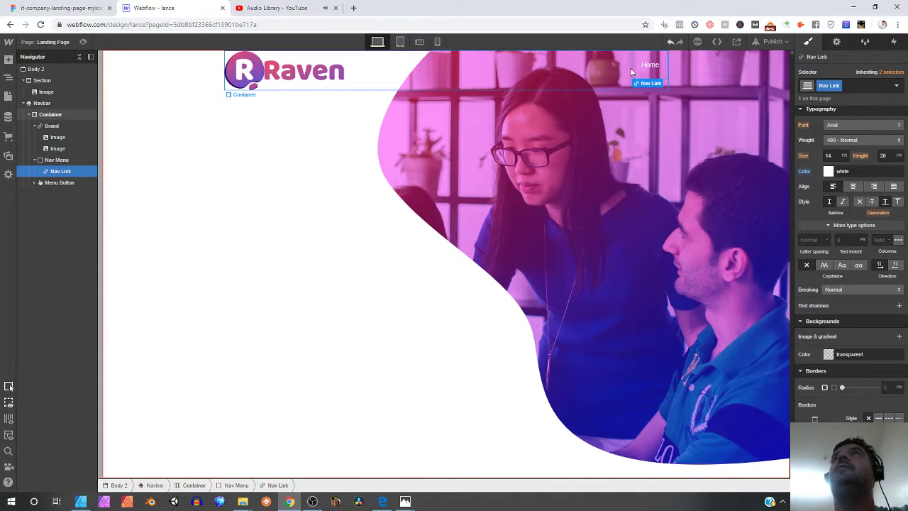
Step: Duplicate the Home nav link three times within the nav menu
key("ctrl+d")
key("ctrl+d")
key("ctrl+d")
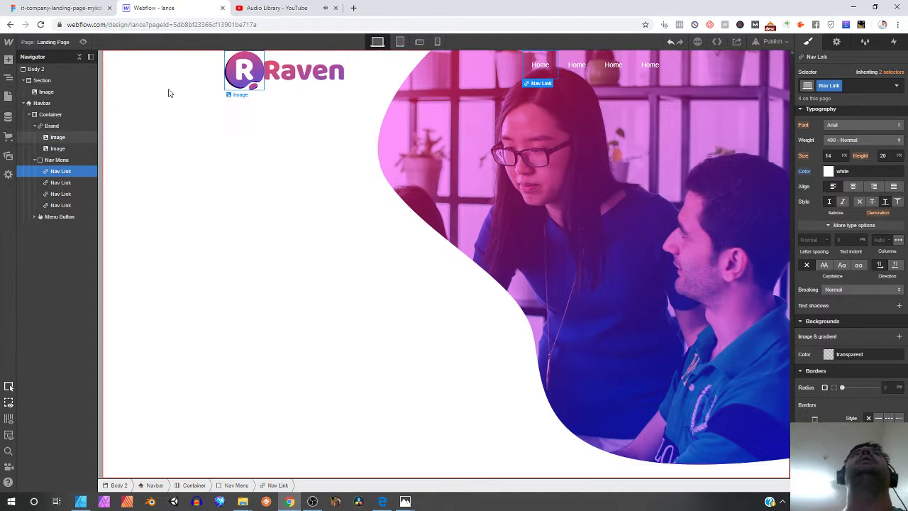
Step: Check the menu labels in the Figma design and change the first Webflow nav link's text to "about us"
left_click(61, 7)
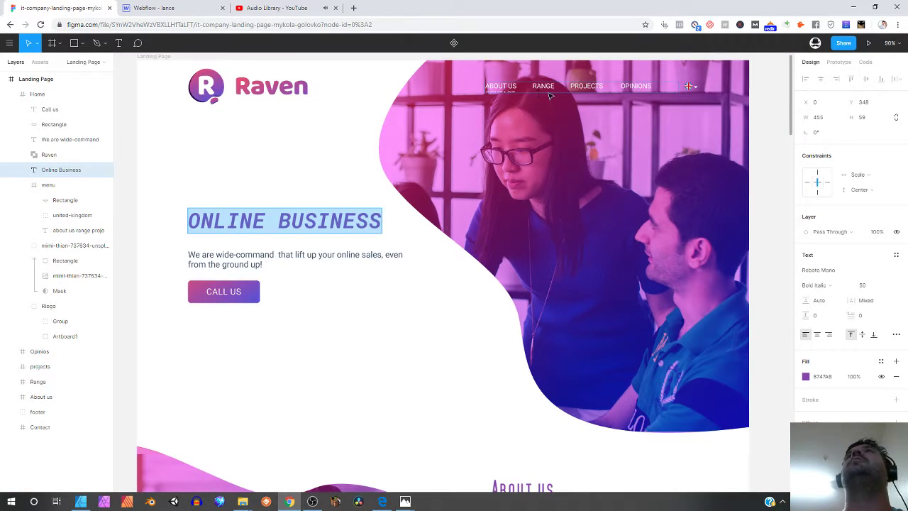
left_click(206, 8)
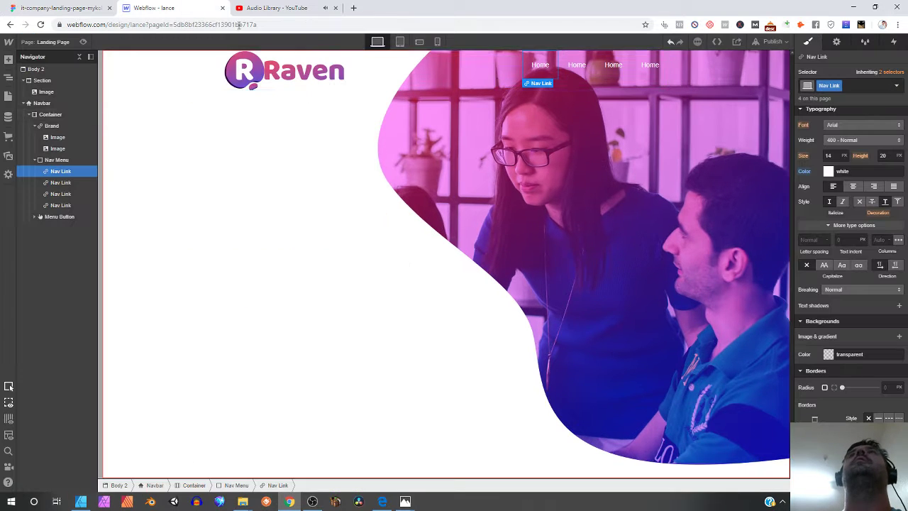
double_click(538, 65)
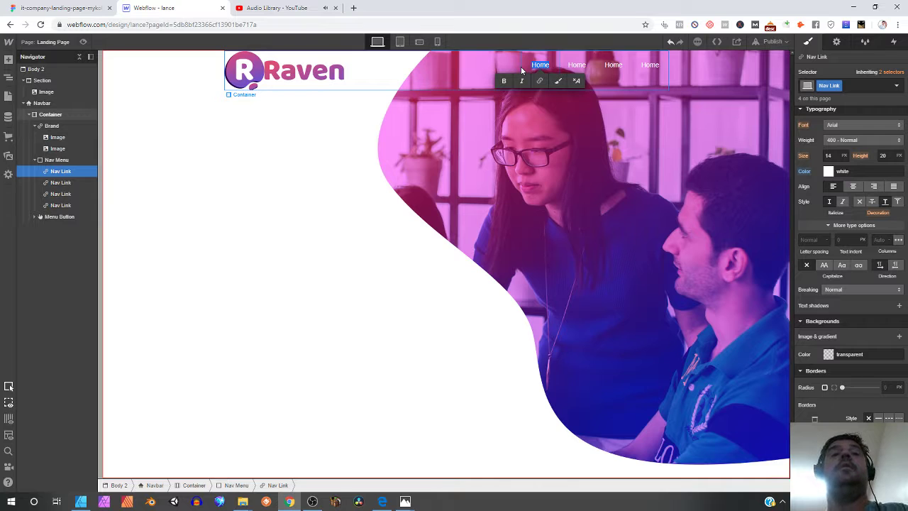
type("abouy")
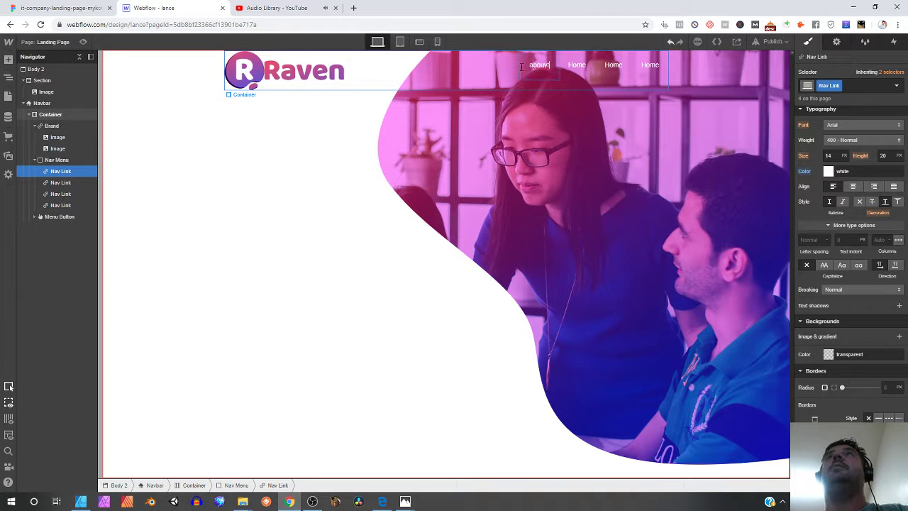
type("t us")
Step: Check the second menu label in the Figma design and change the second Webflow nav link's text to "range"
left_click(67, 8)
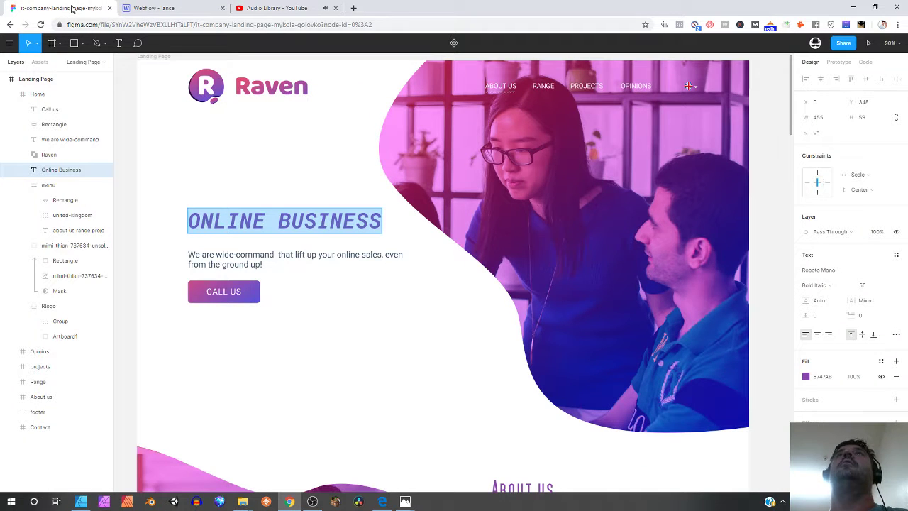
left_click(189, 8)
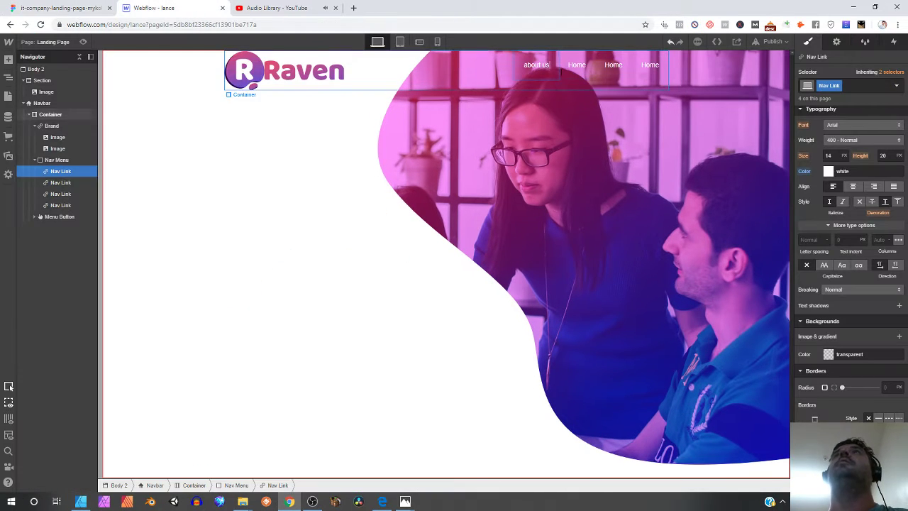
left_click(577, 65)
double_click(576, 66)
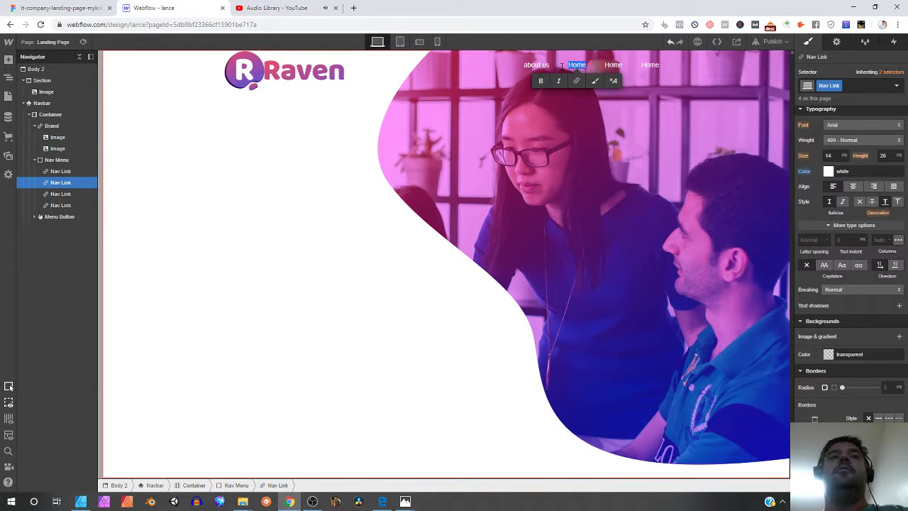
type("range")
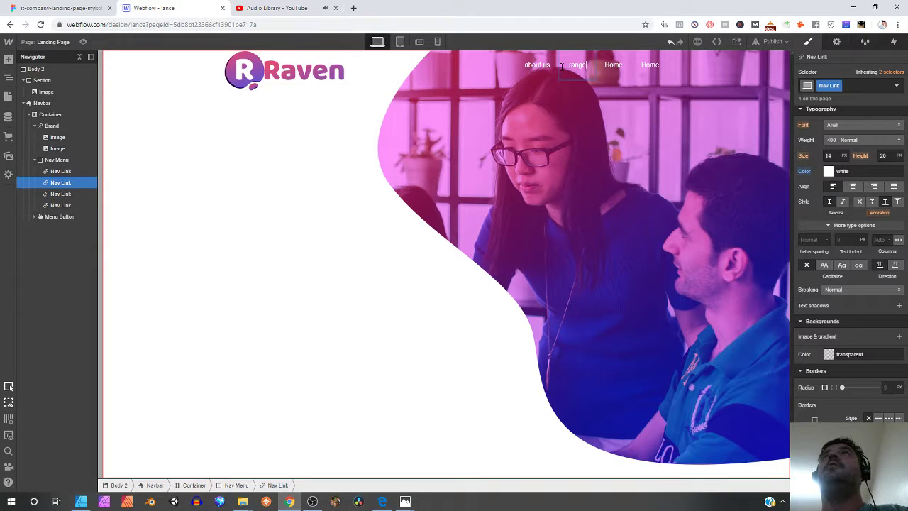
Step: Change the third nav link's text to "projects"
left_click(615, 65)
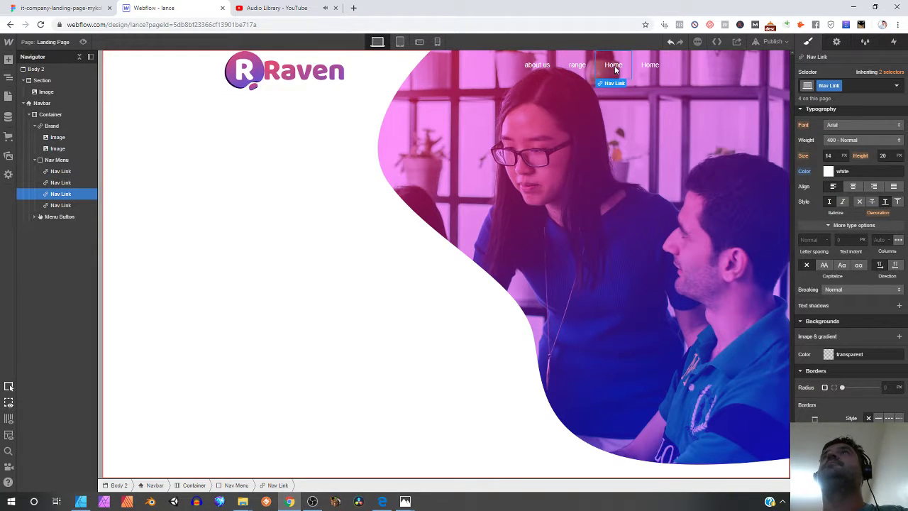
double_click(614, 65)
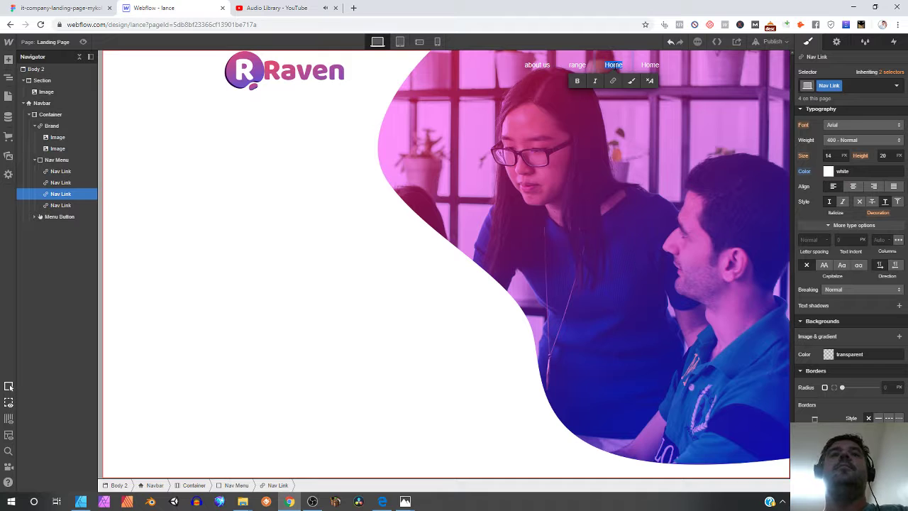
type("project")
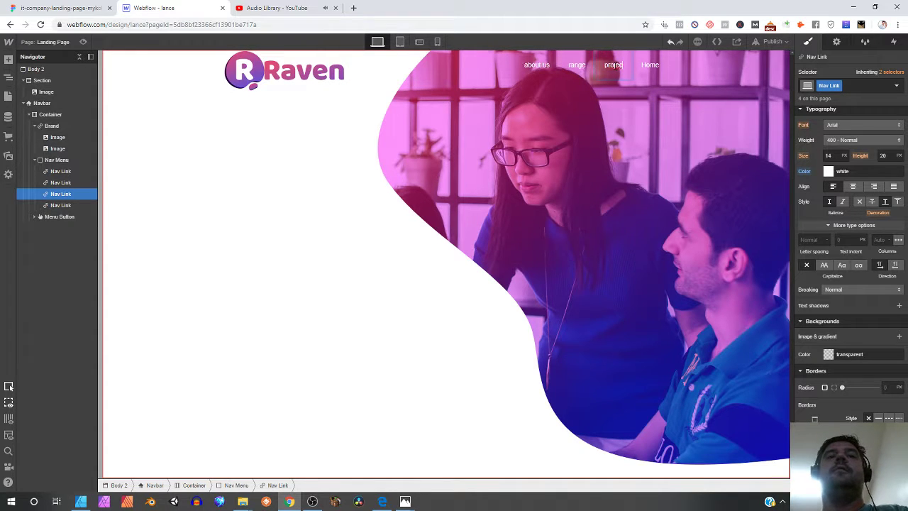
type("s")
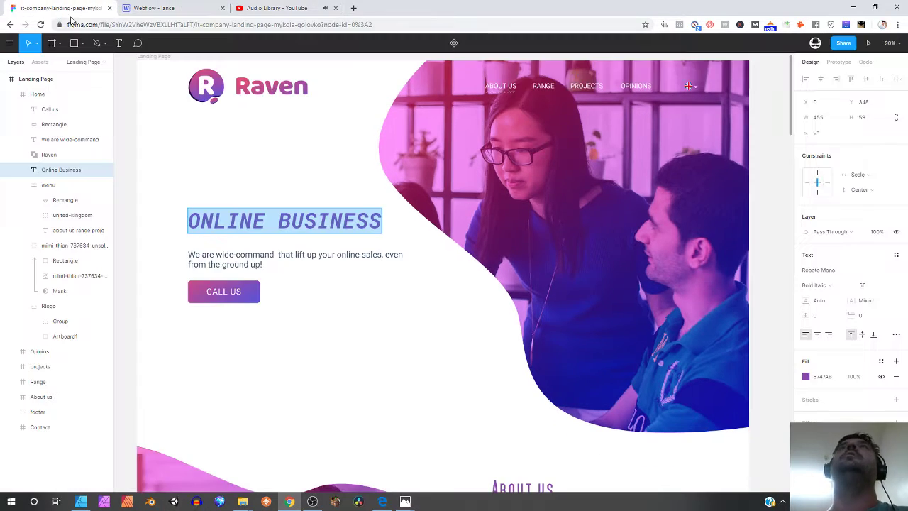
Step: Check the menu labels in Figma, change the fourth Webflow nav link's text to "opinons" and set the nav links to all caps
left_click(68, 8)
left_click(303, 9)
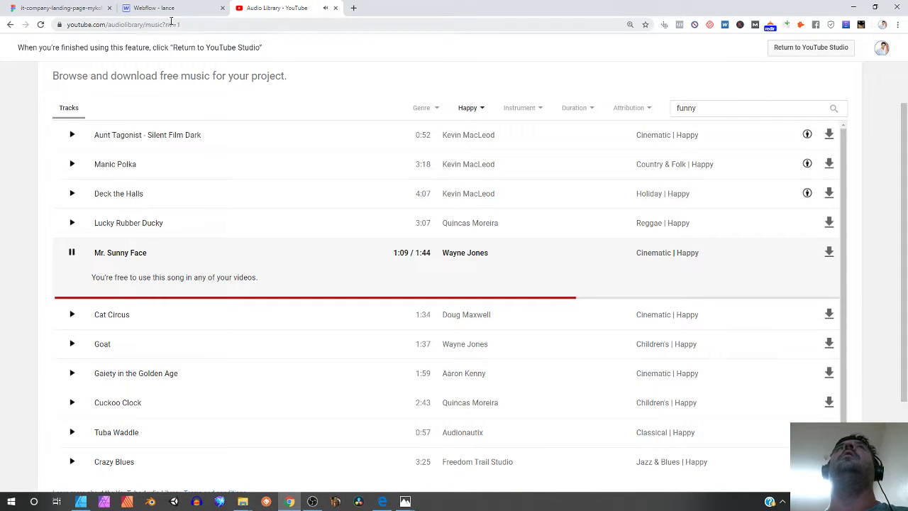
left_click(165, 8)
left_click(648, 64)
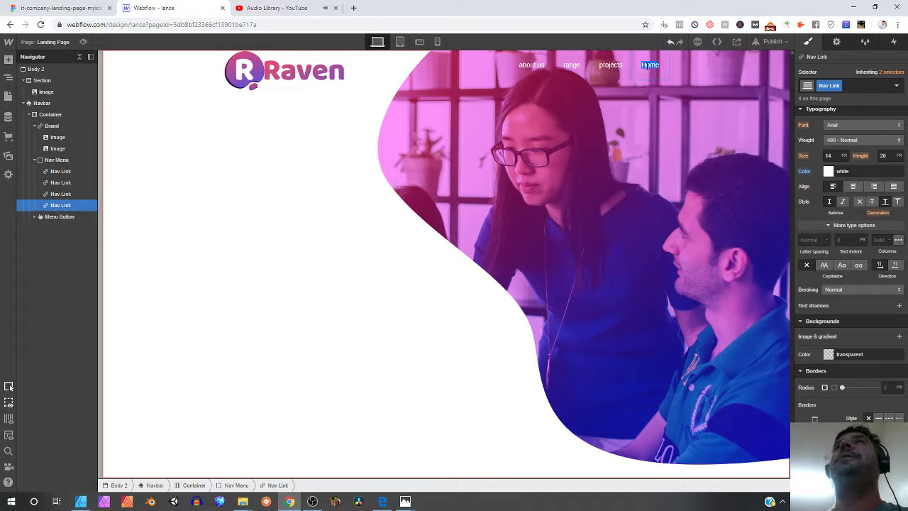
double_click(647, 65)
type("options")
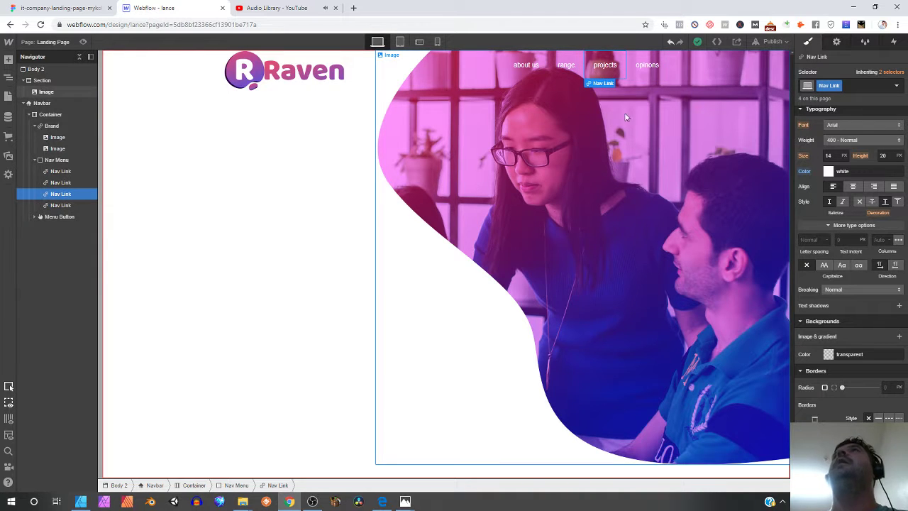
left_click(523, 68)
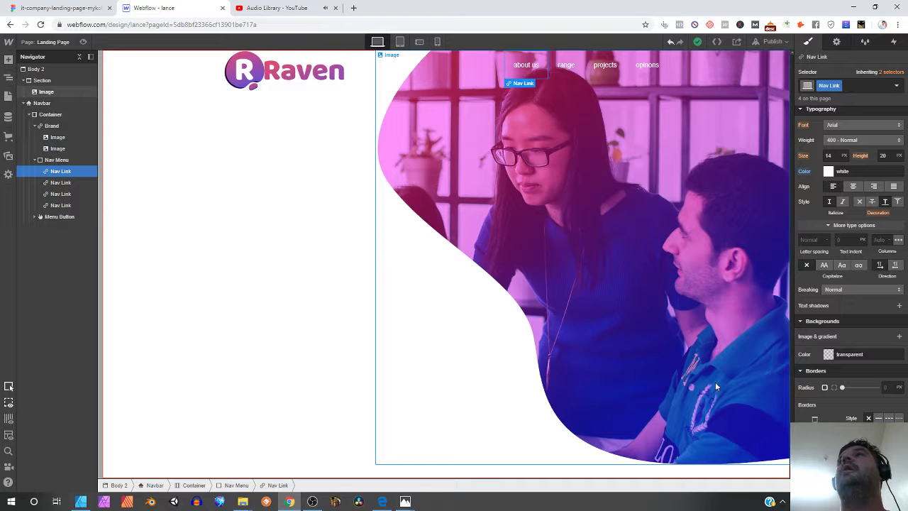
left_click(824, 265)
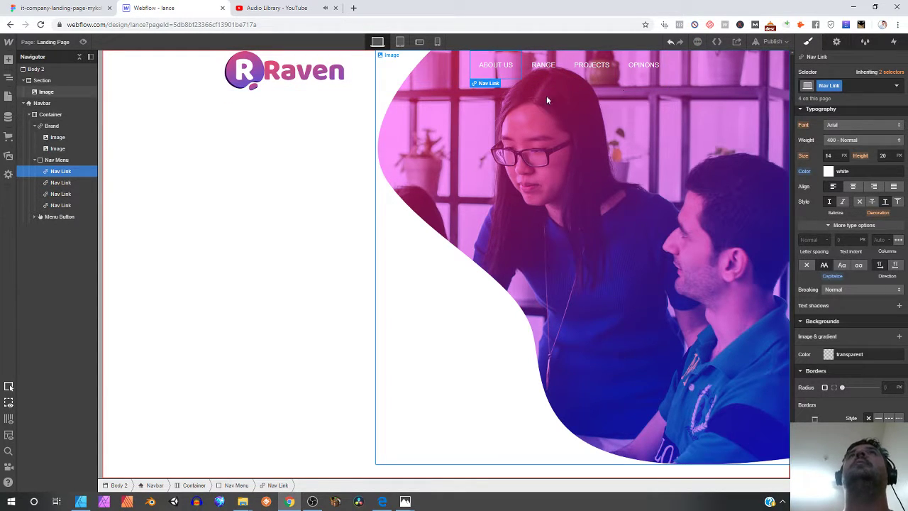
Step: Compare the logo spacing with the Figma design and give the Raven wordmark image a left padding of about 16 px
left_click(311, 90)
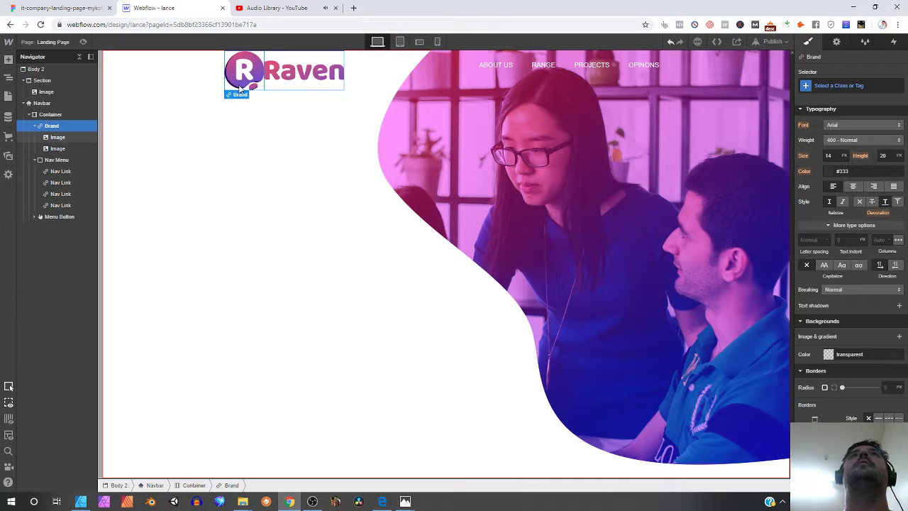
left_click(59, 10)
left_click(156, 10)
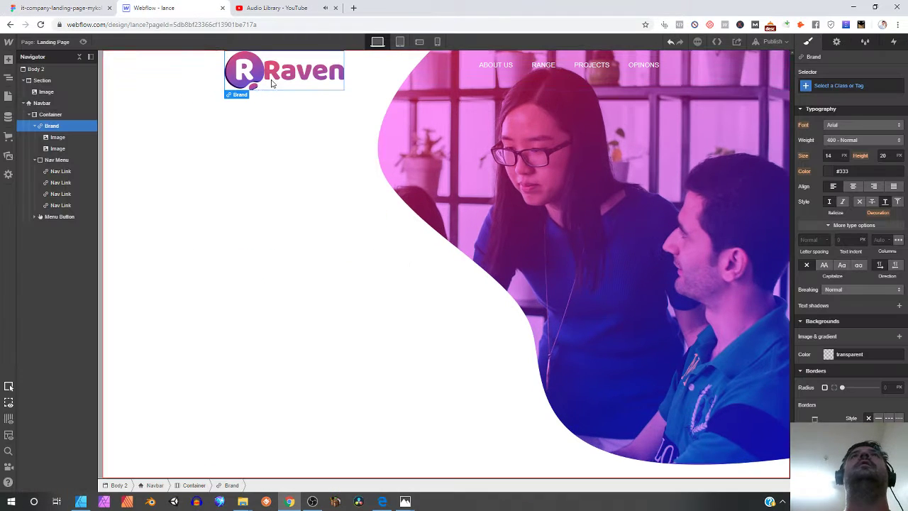
left_click(258, 78)
left_click(277, 78)
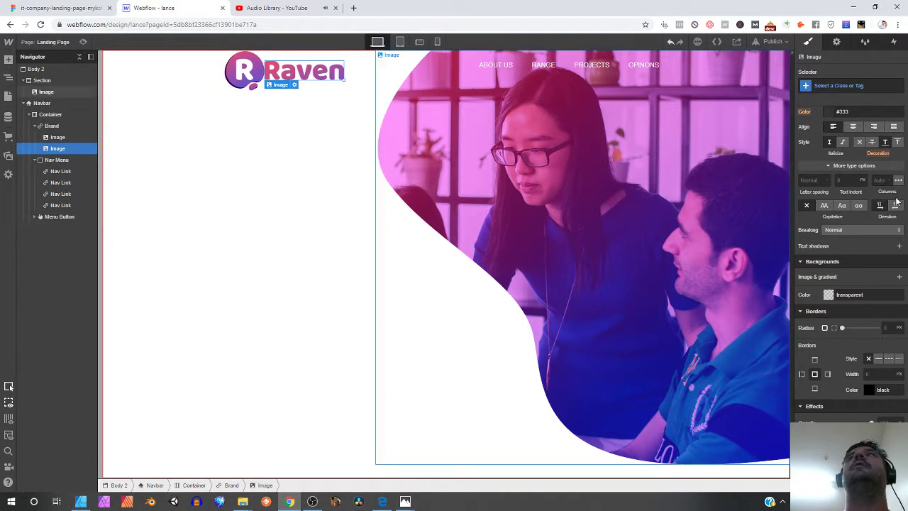
scroll(848, 223, "up", 5)
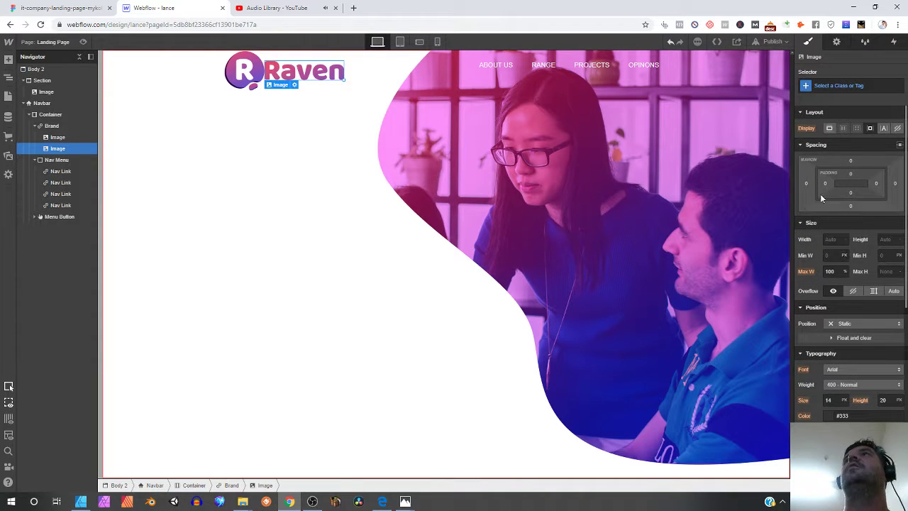
left_click_drag(818, 183, 849, 185)
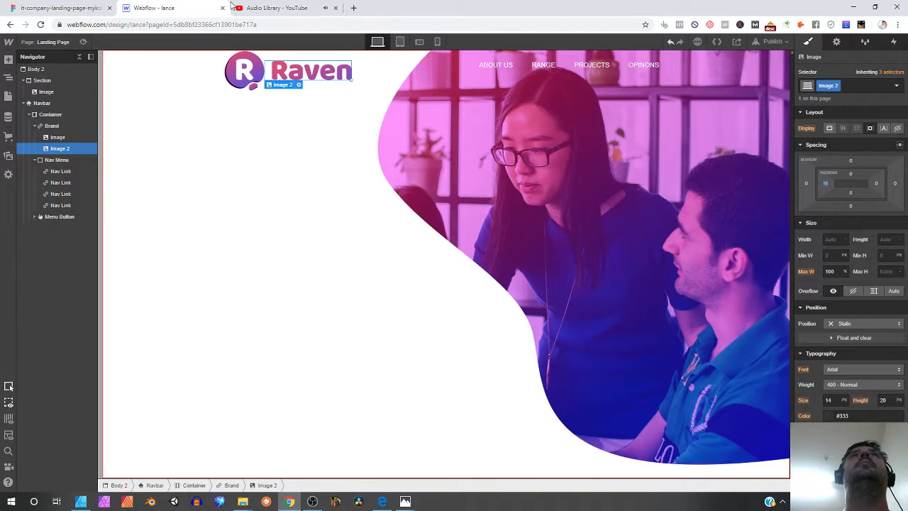
Step: Switch to the YouTube Audio Library and play the tracks "Cat Circus" and "Goat"
left_click(276, 10)
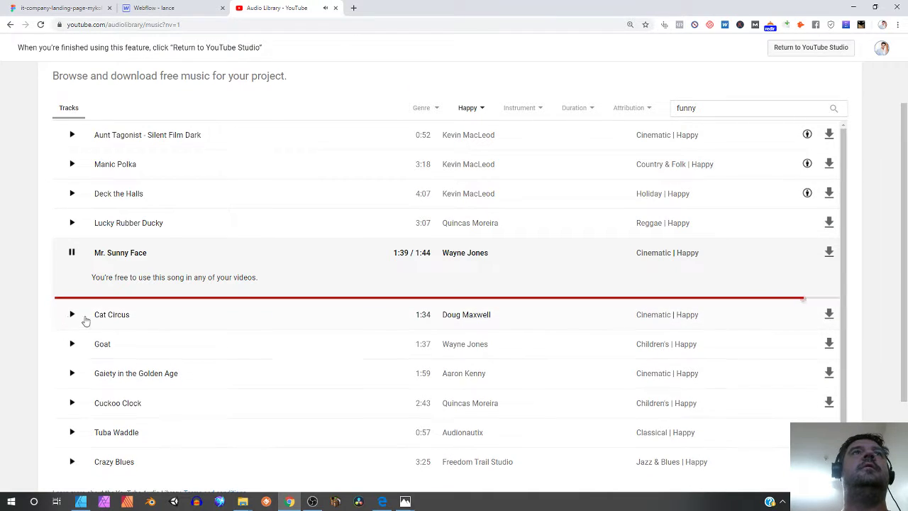
left_click(71, 313)
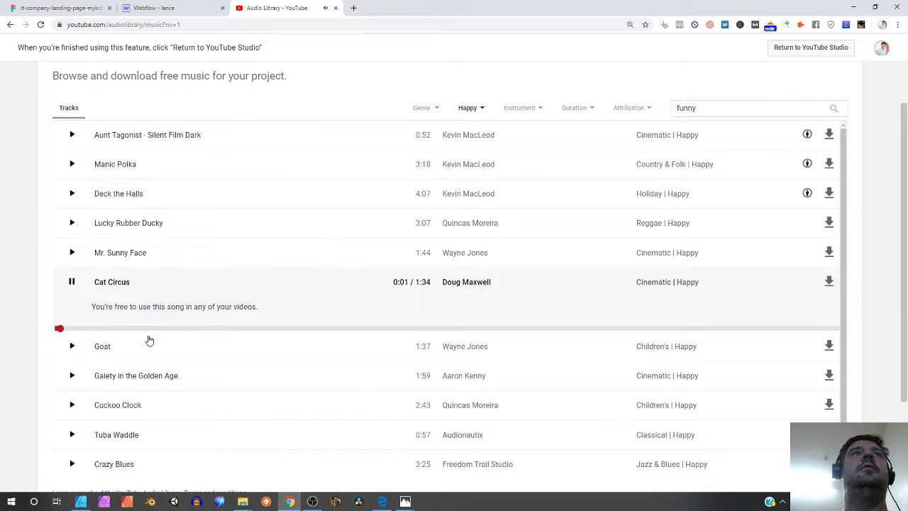
left_click(72, 345)
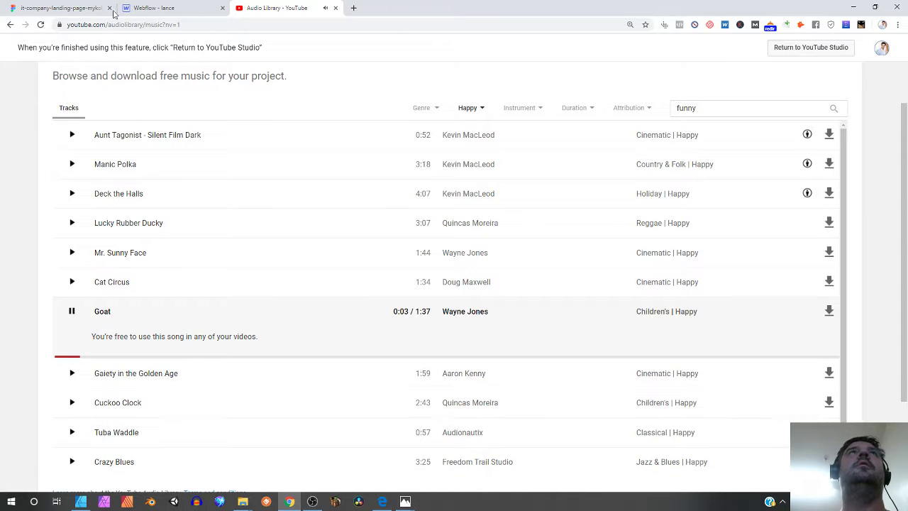
Step: Compare the header position with the Figma design and set the Webflow Navbar's top margin to 21 px
left_click(66, 7)
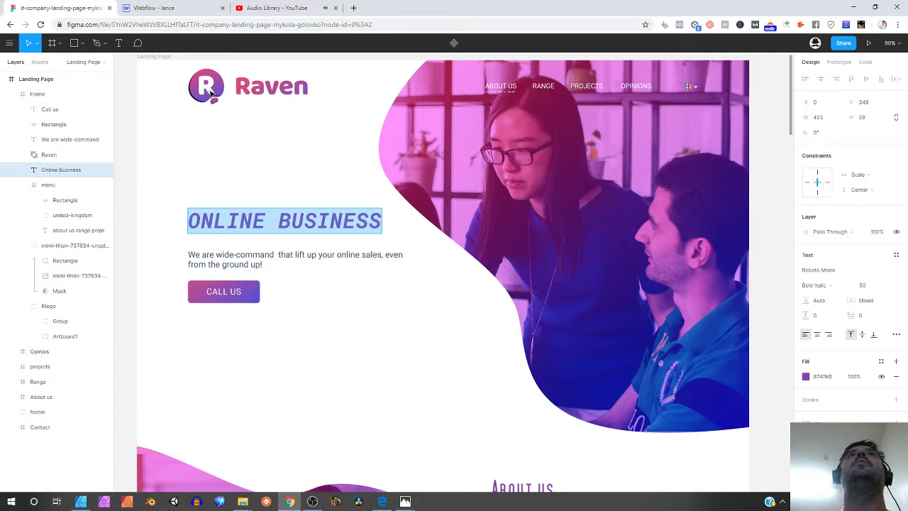
left_click(152, 8)
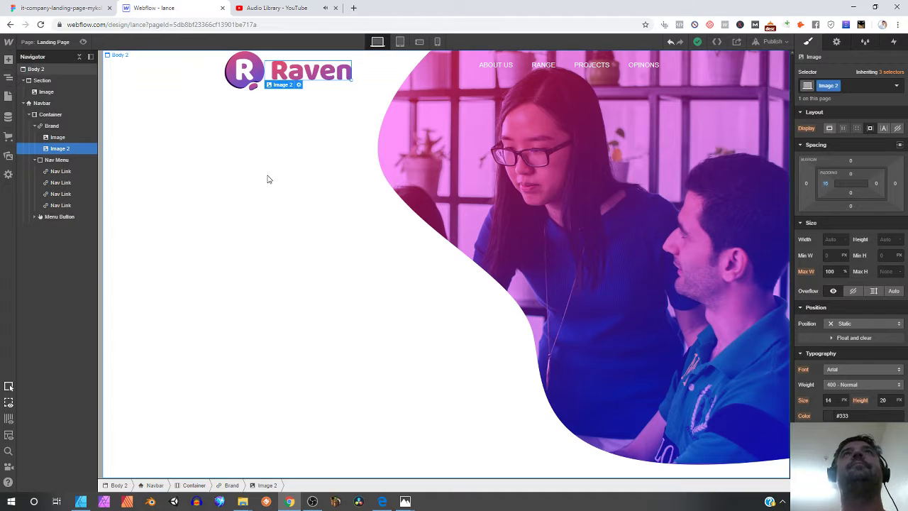
left_click(187, 71)
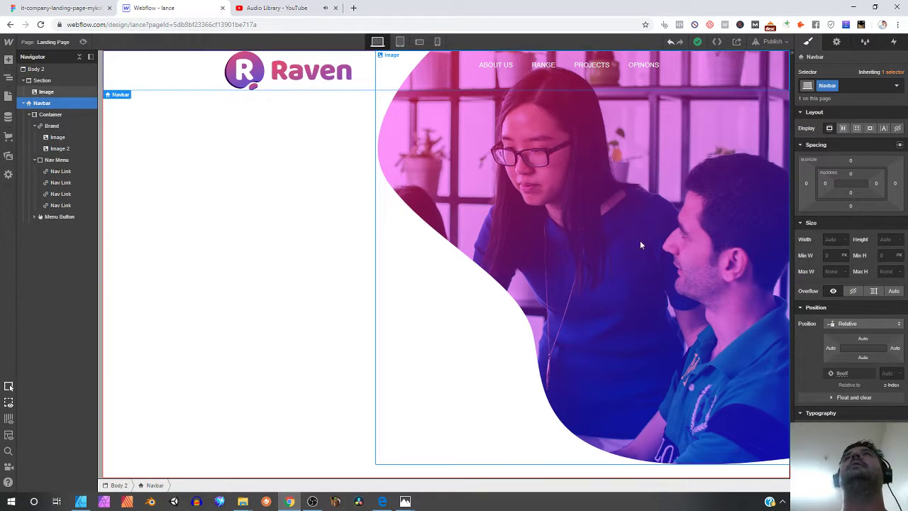
left_click_drag(855, 162, 855, 134)
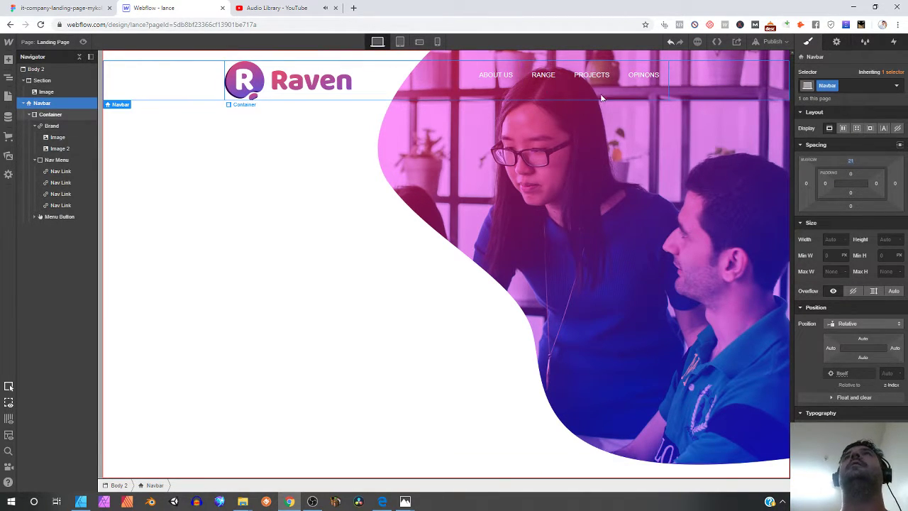
Step: Move the Brand, Nav Menu and Menu Button out of the navbar's Container and delete the empty Container
mouse_move(51, 125)
left_mouse_down()
mouse_move(52, 113)
mouse_move(58, 146)
mouse_move(55, 133)
left_mouse_up()
left_click(51, 149)
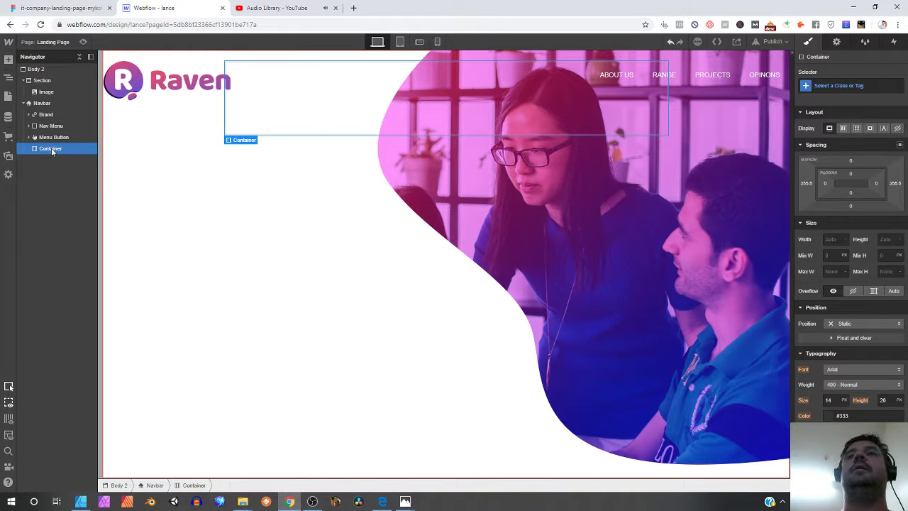
key("Delete")
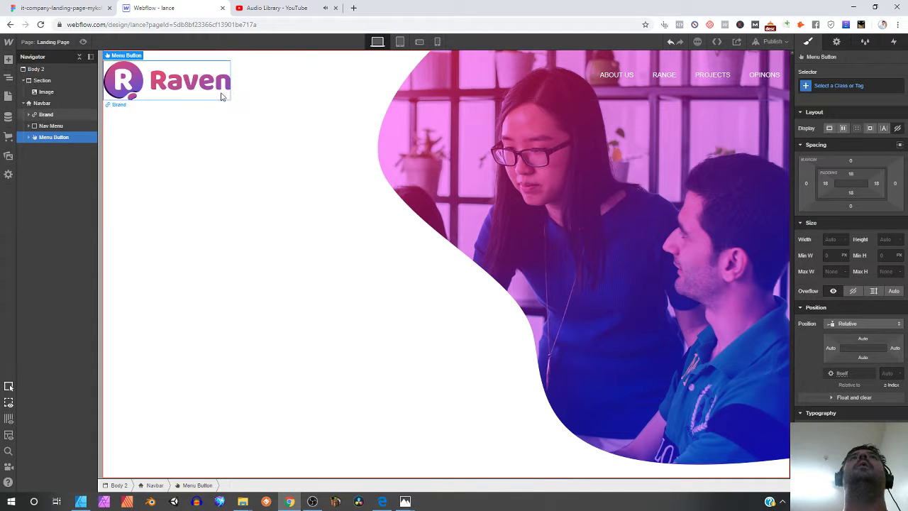
Step: Set the left margin of the Brand logo block to 24 px
left_click(158, 98)
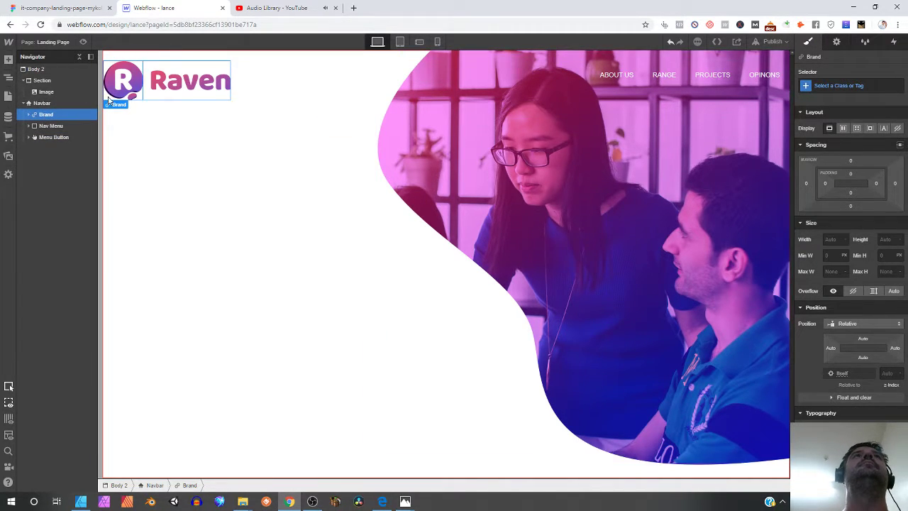
left_click(110, 106)
left_click(189, 119)
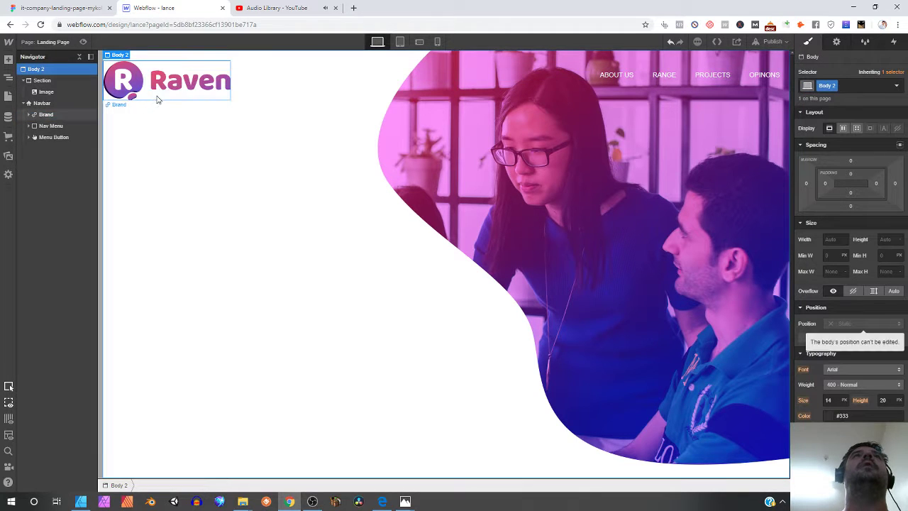
left_click(153, 97)
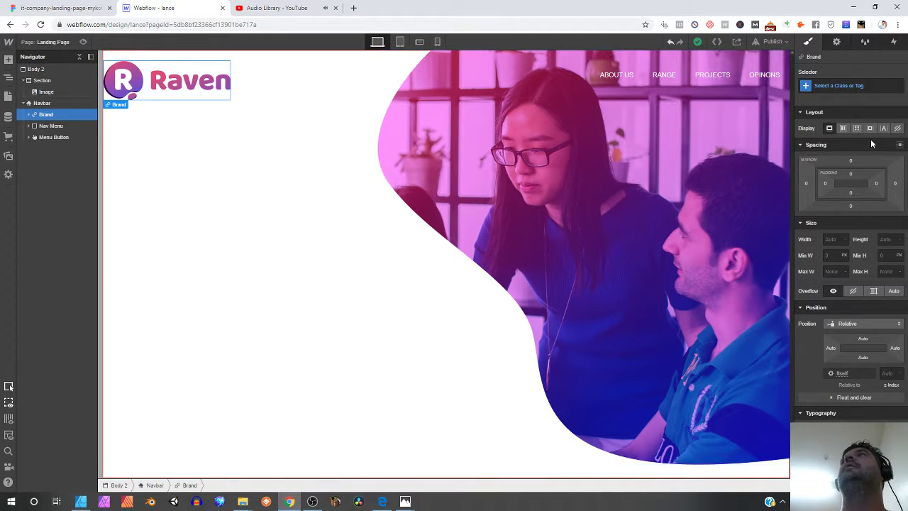
left_click(837, 42)
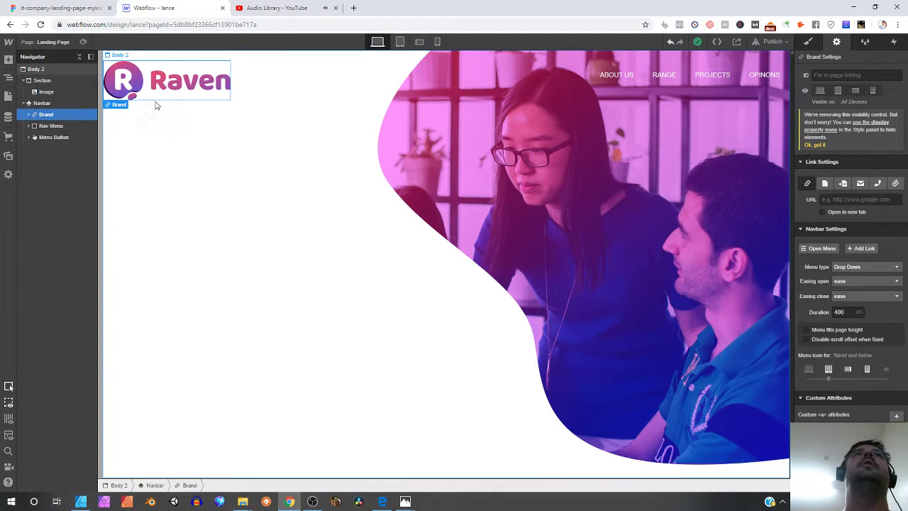
left_click(809, 42)
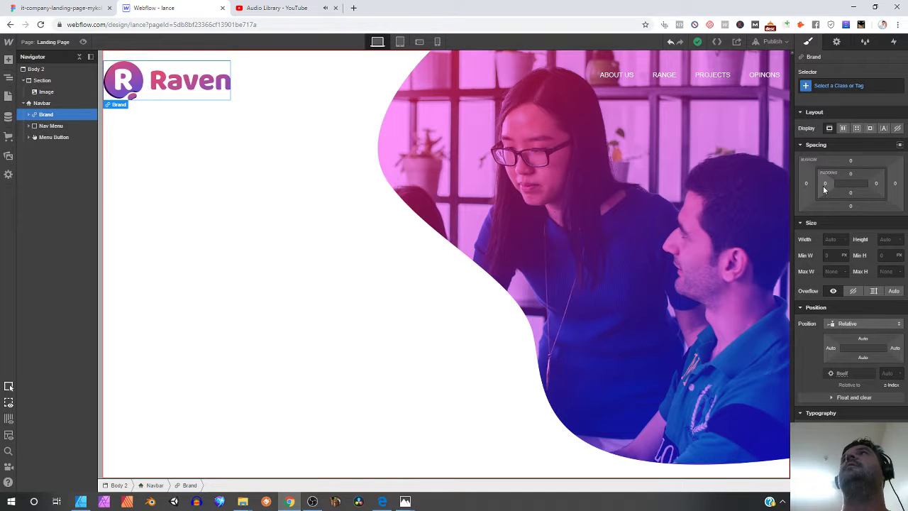
left_click_drag(807, 181, 770, 178)
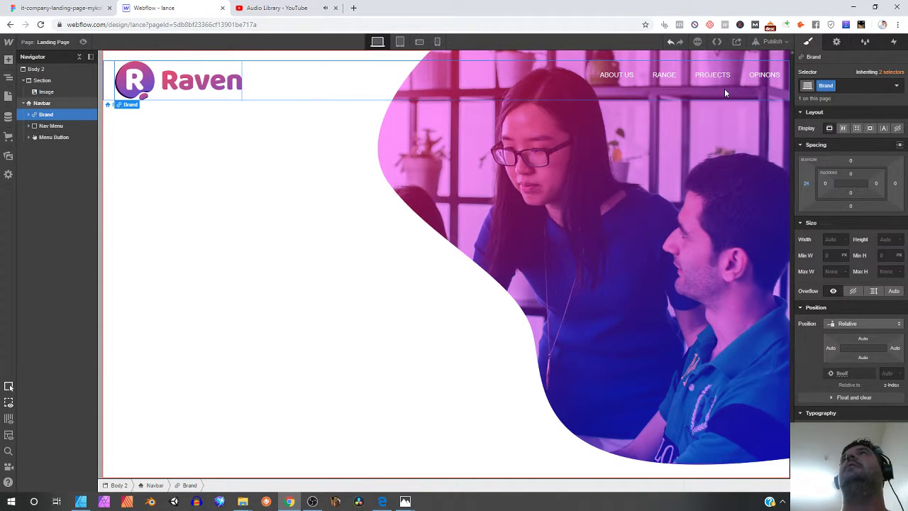
Step: Add a small right margin to the Nav Menu to move the links away from the page edge
left_click(725, 88)
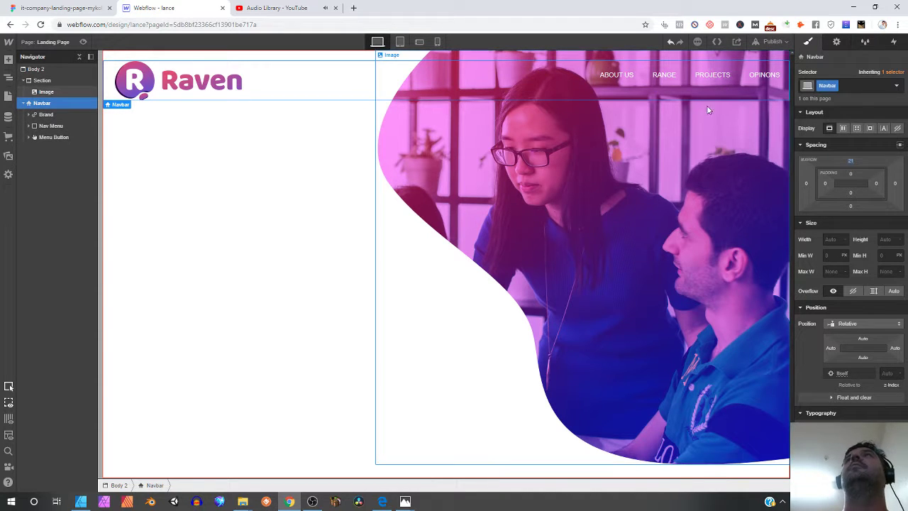
left_click(704, 88)
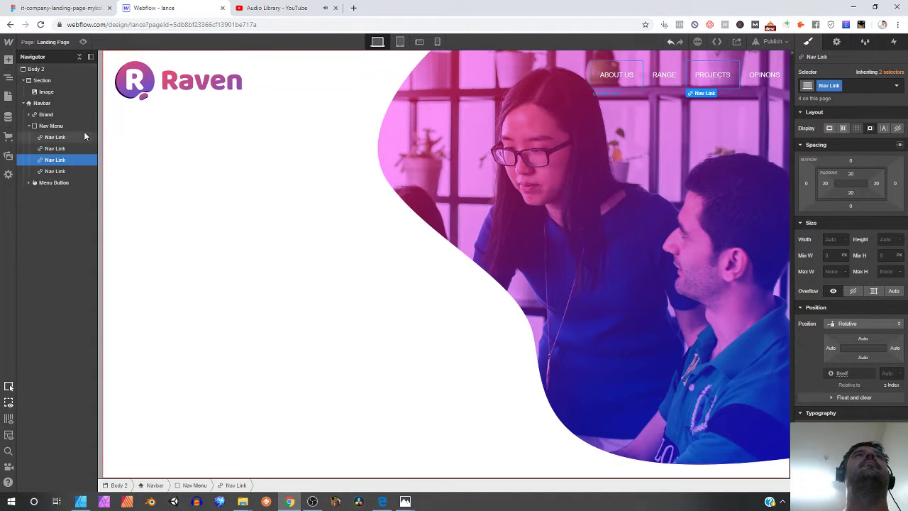
left_click(51, 126)
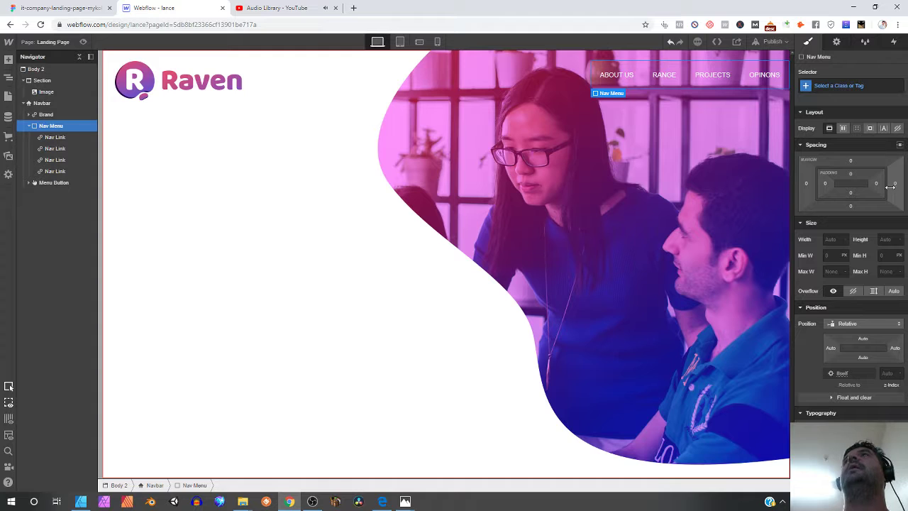
left_click_drag(890, 186, 773, 205)
left_click(277, 235)
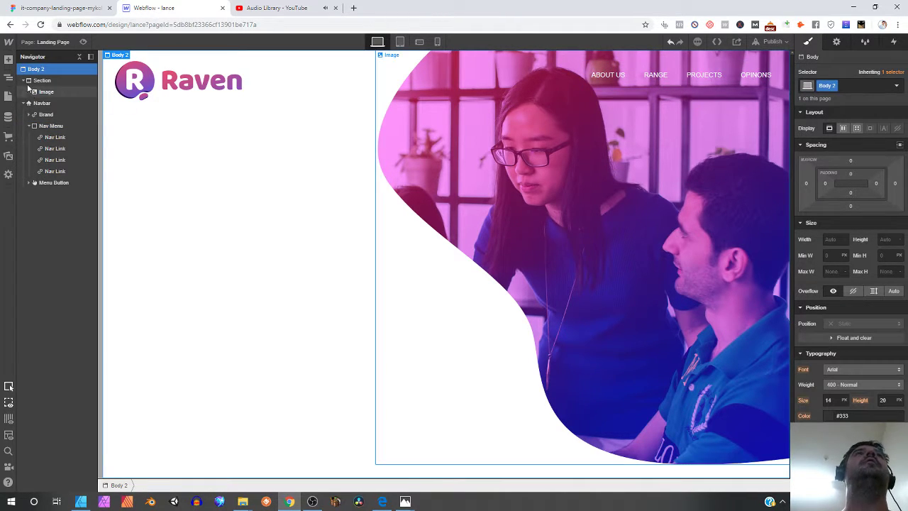
Step: Switch to the Figma design and inspect the text properties of the ONLINE BUSINESS heading
left_click(60, 7)
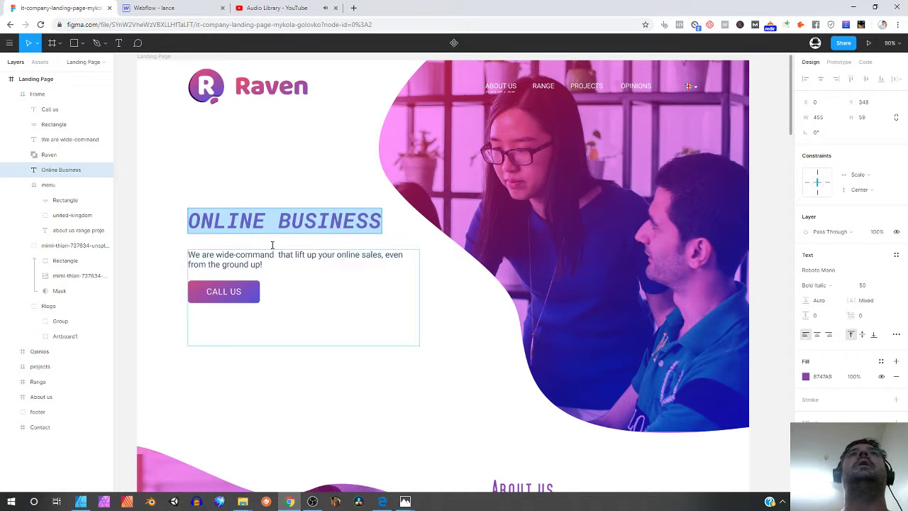
key("Escape")
left_click(235, 189)
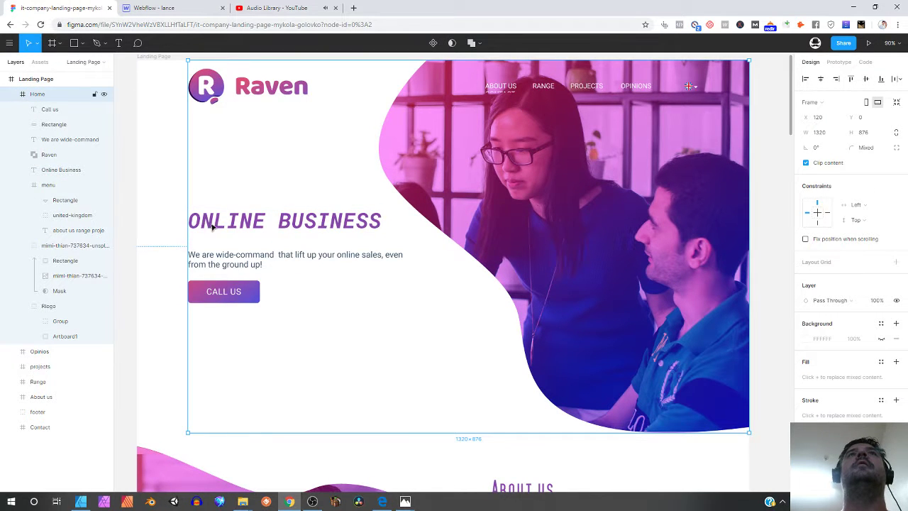
left_click(241, 225)
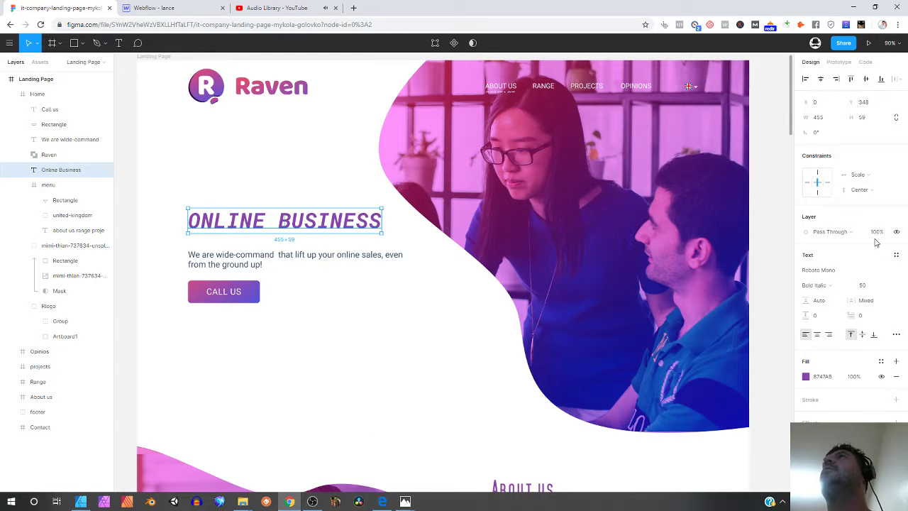
left_click(343, 280)
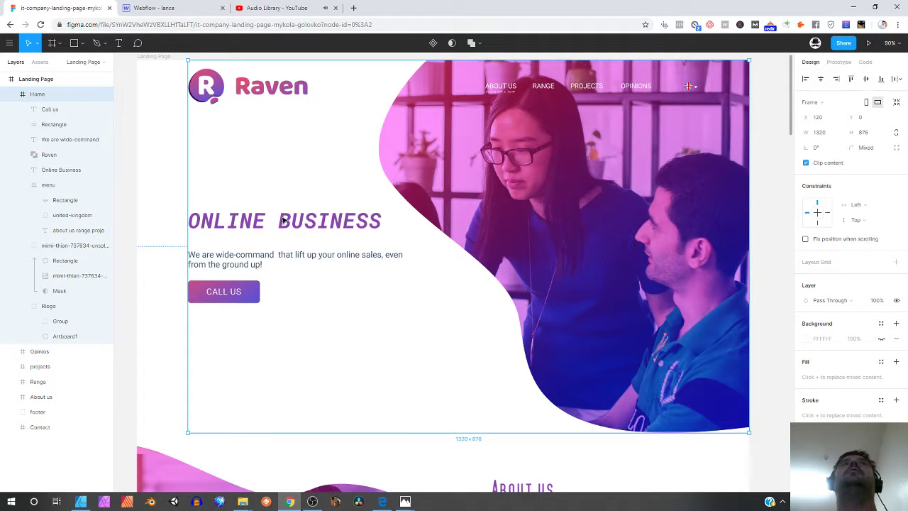
Step: Switch to Webflow, add a two-column Columns element below the navbar, and place an H1 Heading in its first column
left_click(152, 9)
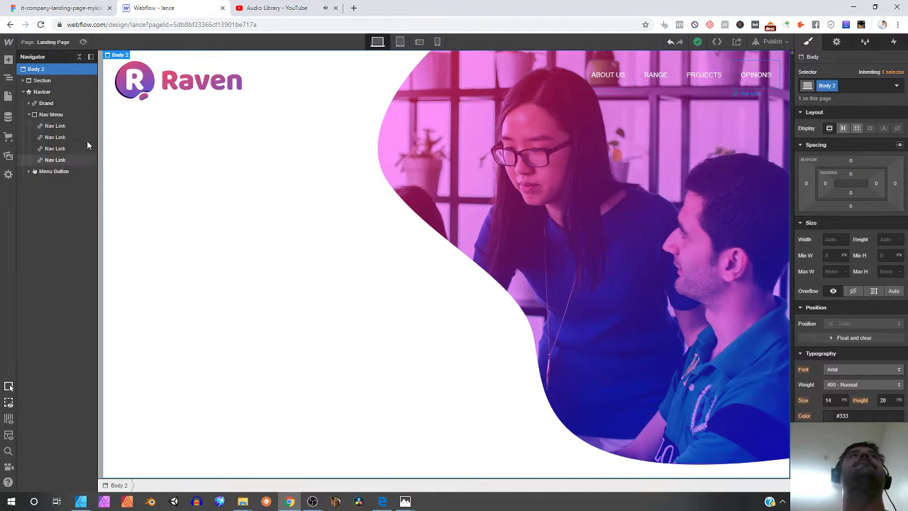
left_click(8, 61)
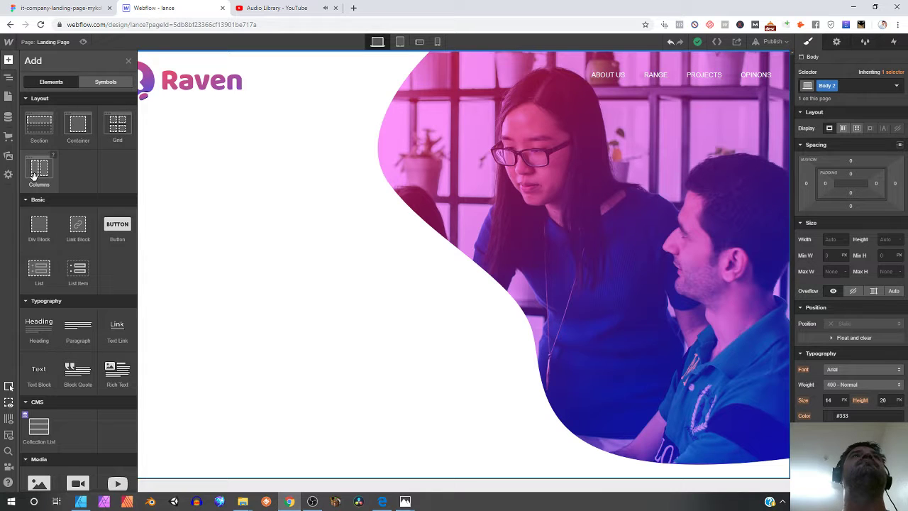
left_click_drag(39, 171, 340, 283)
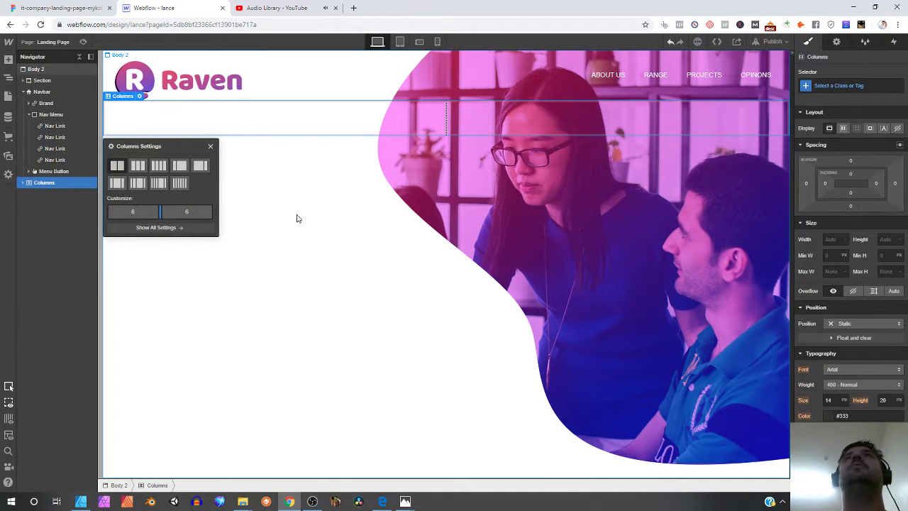
left_click(210, 146)
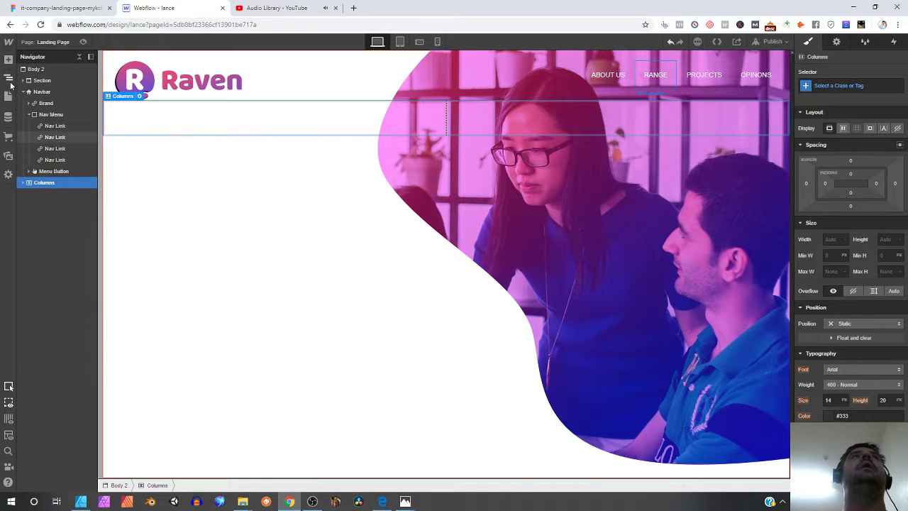
left_click(9, 61)
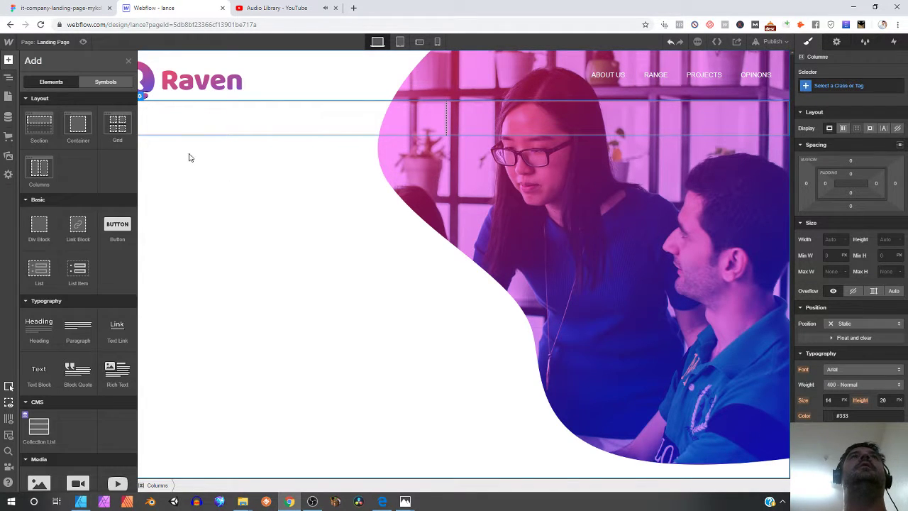
left_click_drag(39, 326, 215, 116)
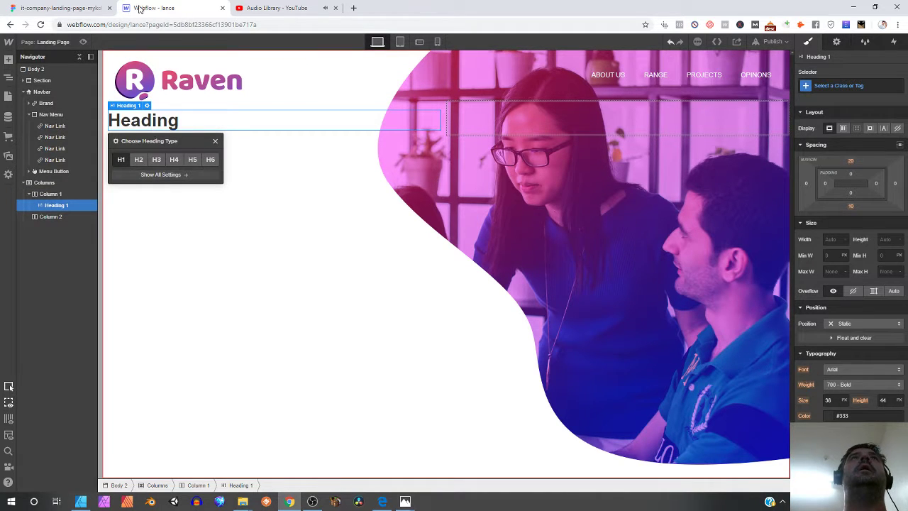
Step: Check the heading wording in Figma and replace the new Webflow heading's text with "Online Business"
left_click(60, 8)
left_click(275, 224)
double_click(275, 224)
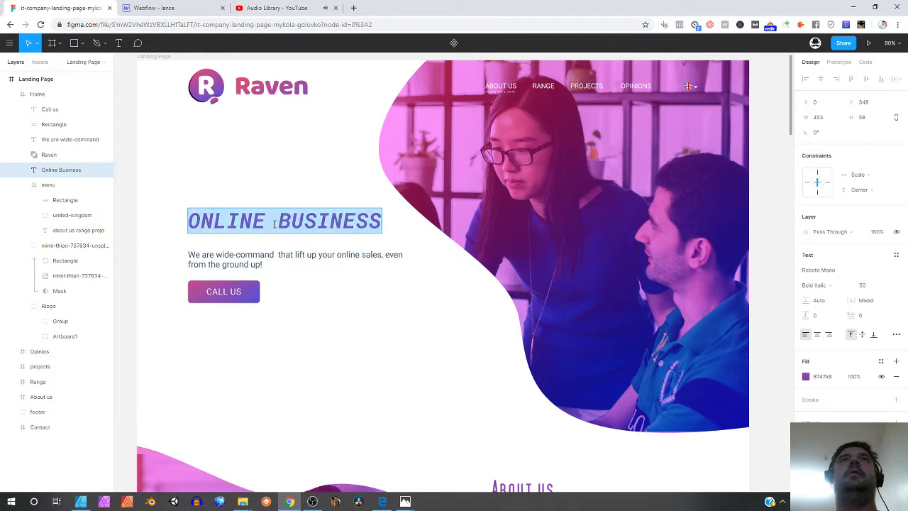
triple_click(276, 224)
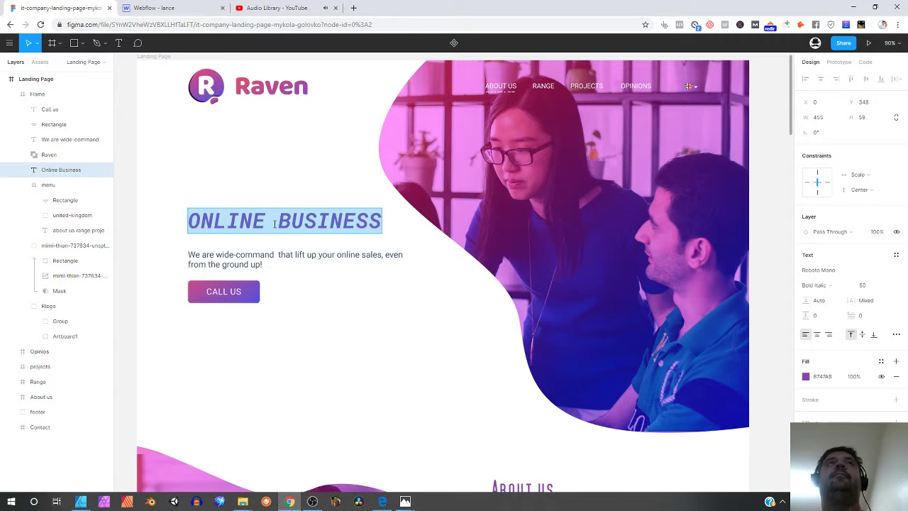
left_click(153, 8)
double_click(164, 122)
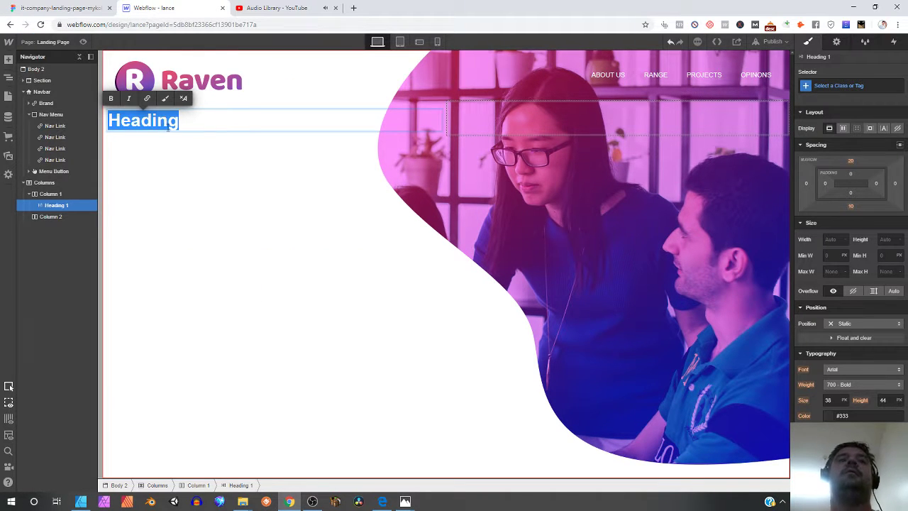
type("Online Business")
key("Escape")
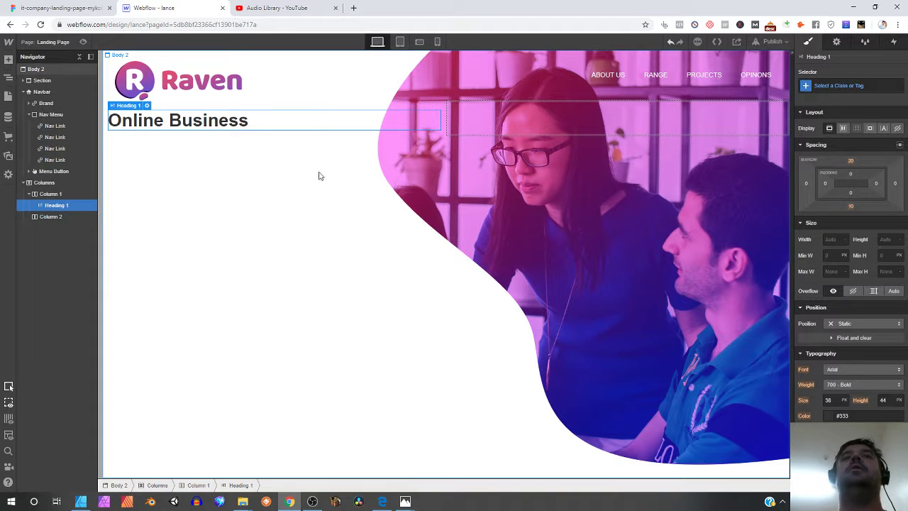
Step: Switch to the YouTube Audio Library and play the track "Cuckoo Clock"
left_click(291, 10)
scroll(131, 362, "down", 2)
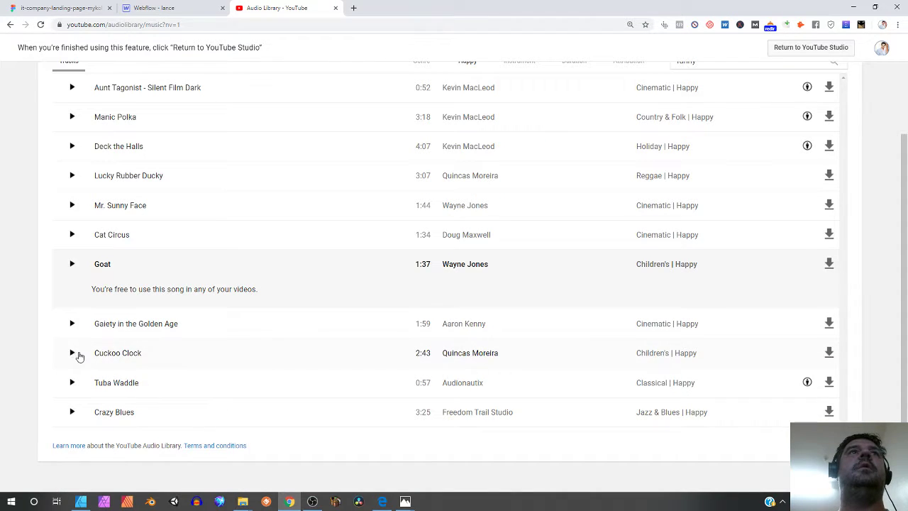
left_click(73, 354)
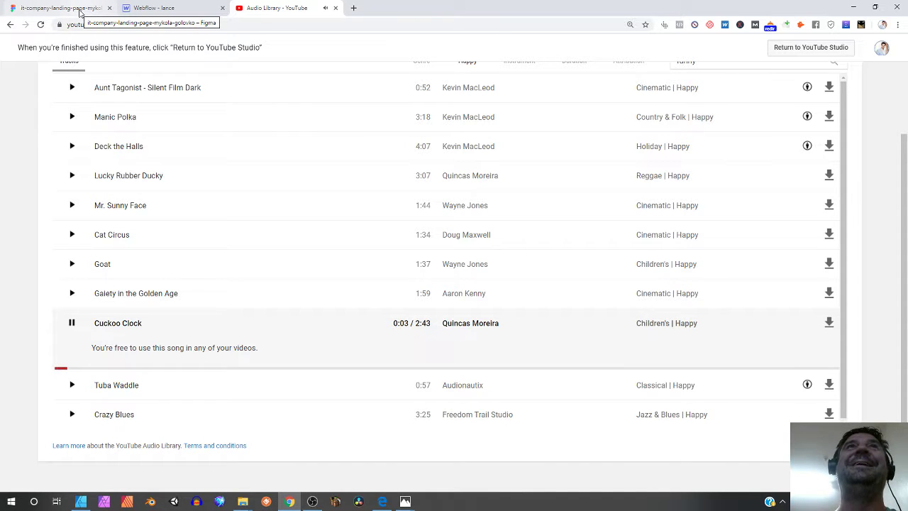
Step: Check the heading's typography in Figma, then set the Webflow heading's font to Roboto and its size to 50 px
left_click(82, 10)
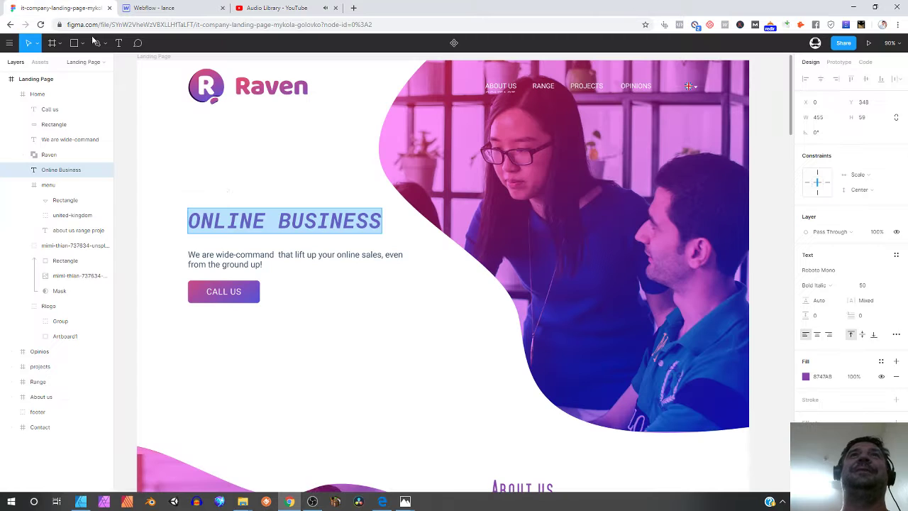
triple_click(294, 222)
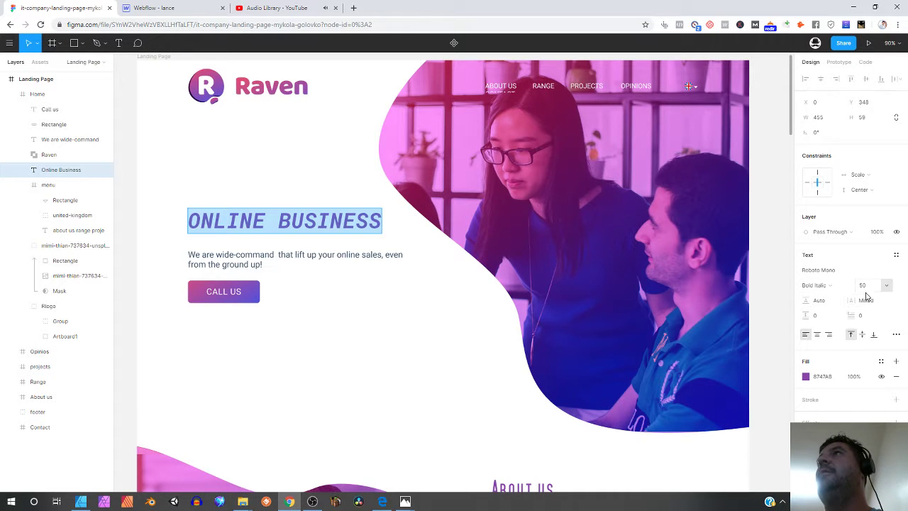
left_click(148, 9)
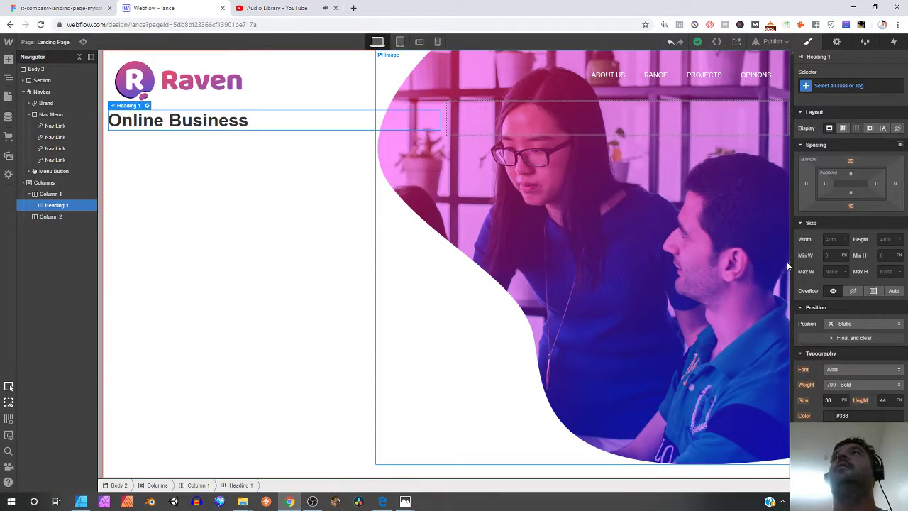
left_click(855, 368)
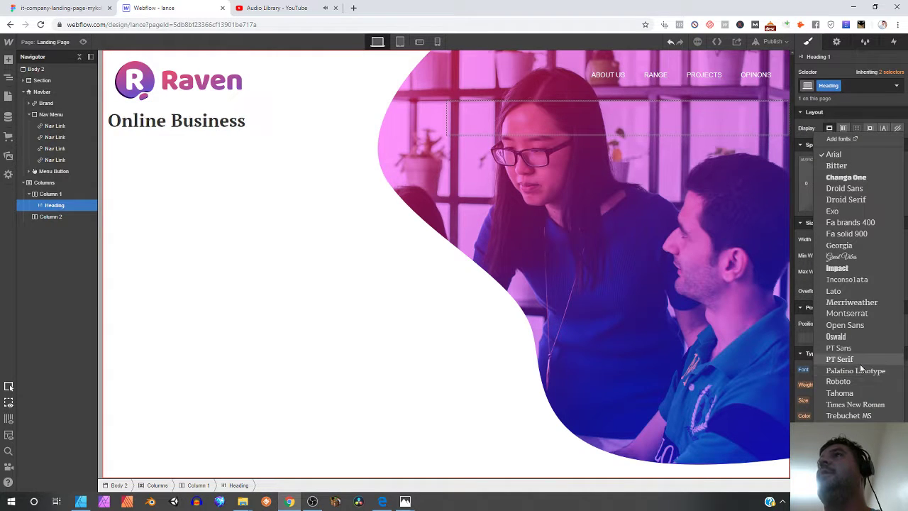
left_click(852, 383)
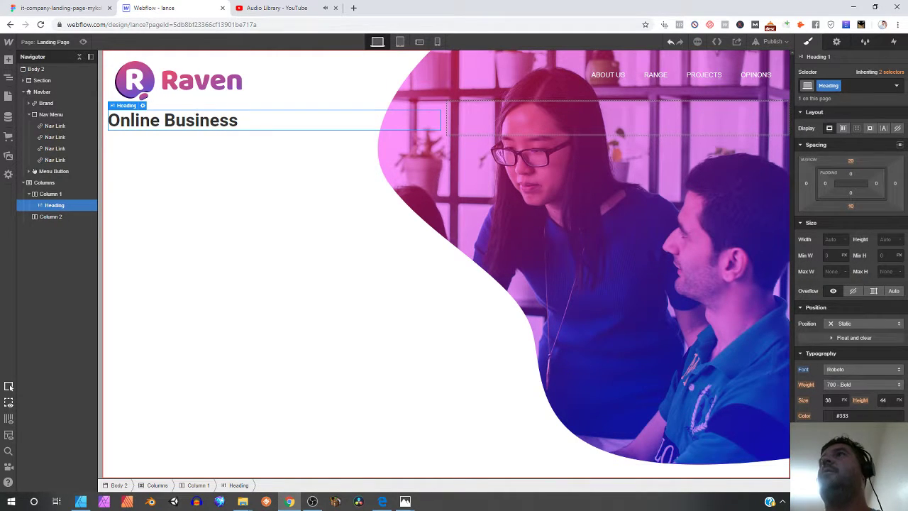
left_click(828, 400)
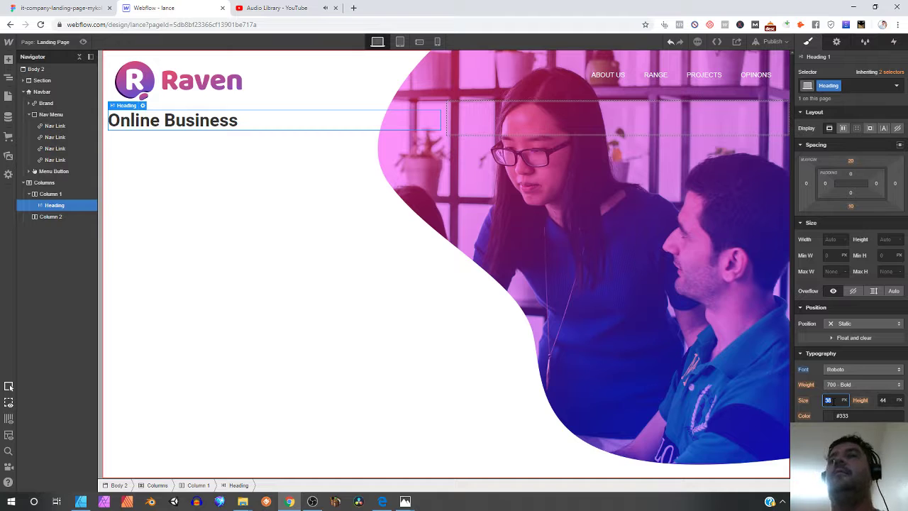
type("0")
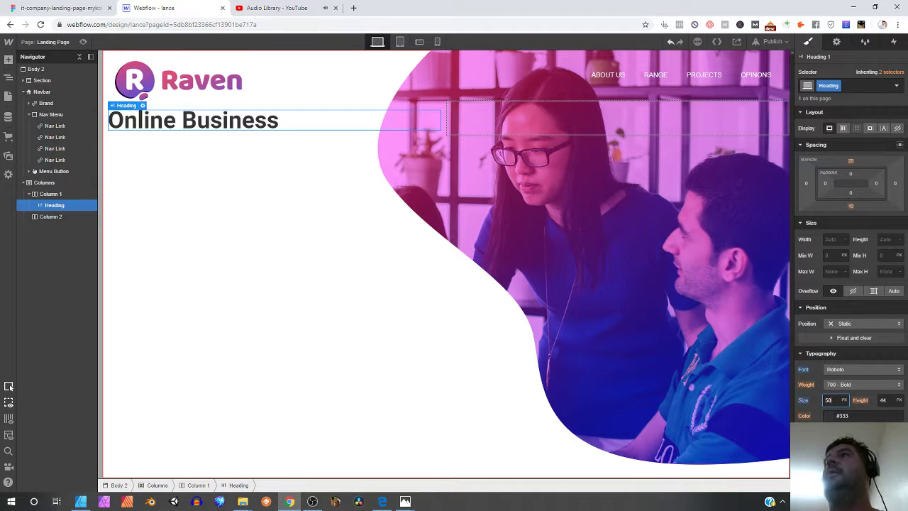
Step: Copy the heading's fill color from Figma, apply #8747ab to the Webflow heading's text, and save the color as a swatch
left_click(827, 419)
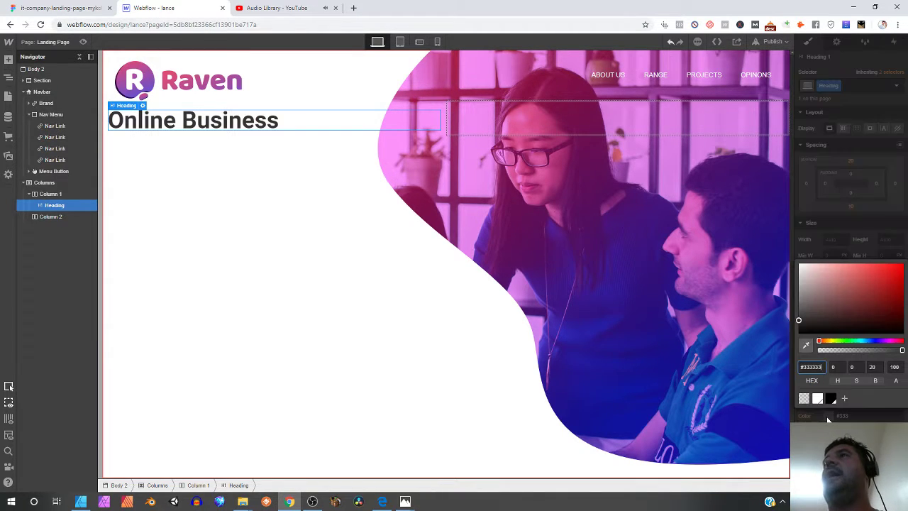
left_click(12, 11)
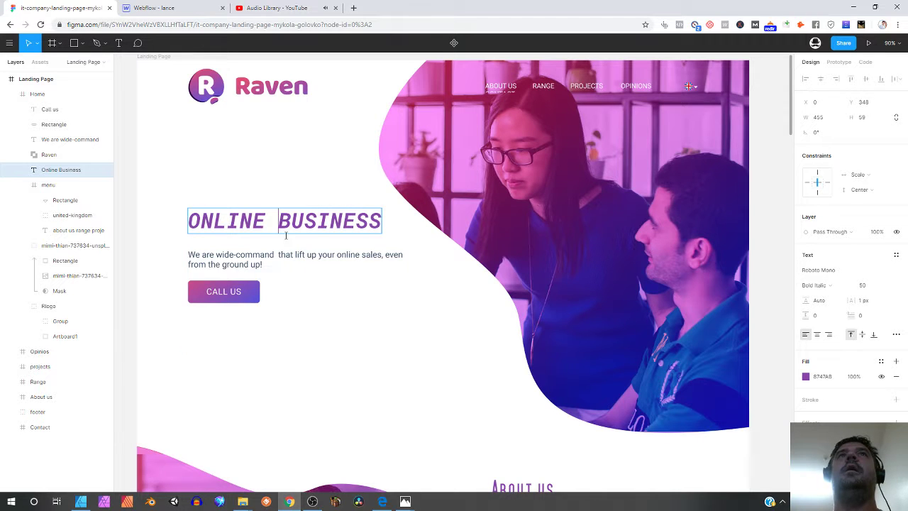
left_click(805, 377)
key("ctrl+c")
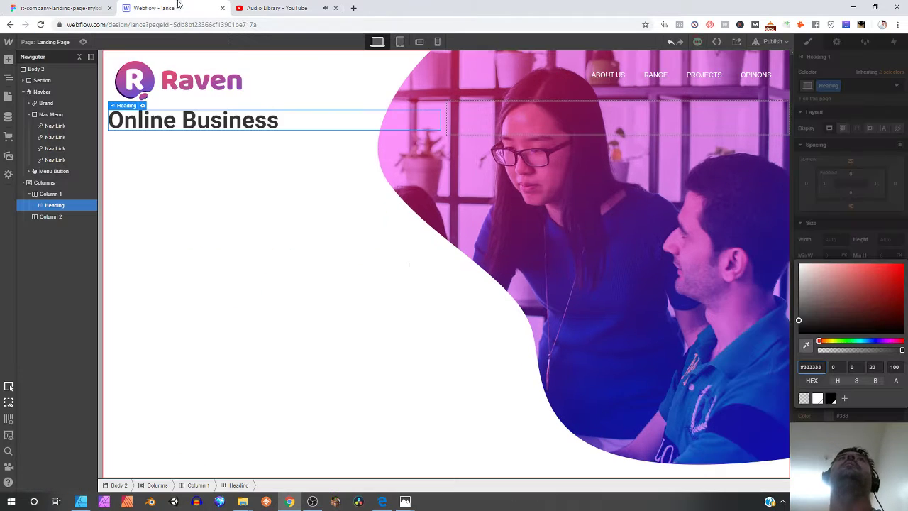
left_click(191, 8)
left_click(811, 367)
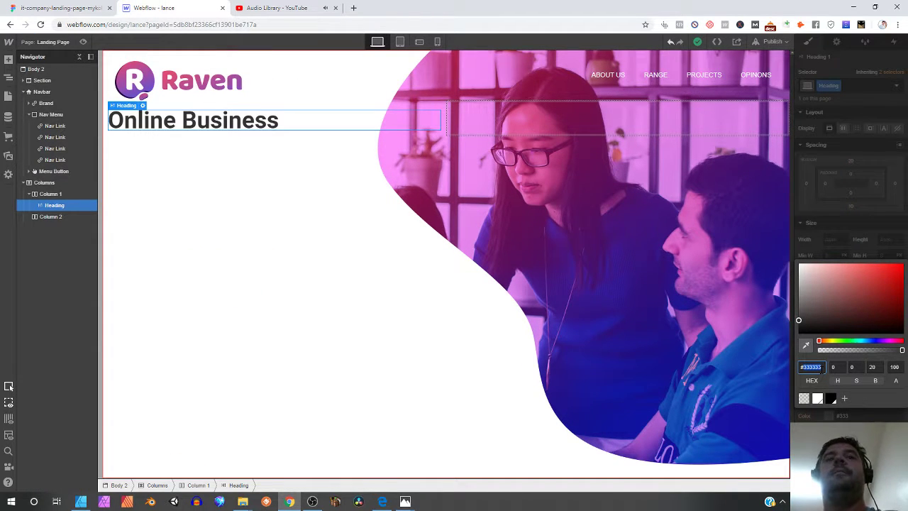
key("ctrl+v")
key("Tab")
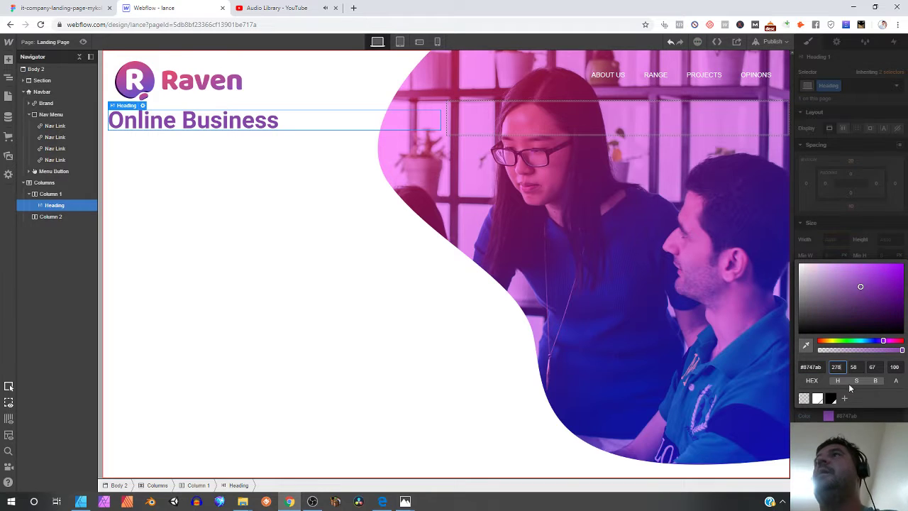
left_click(844, 399)
left_click(893, 398)
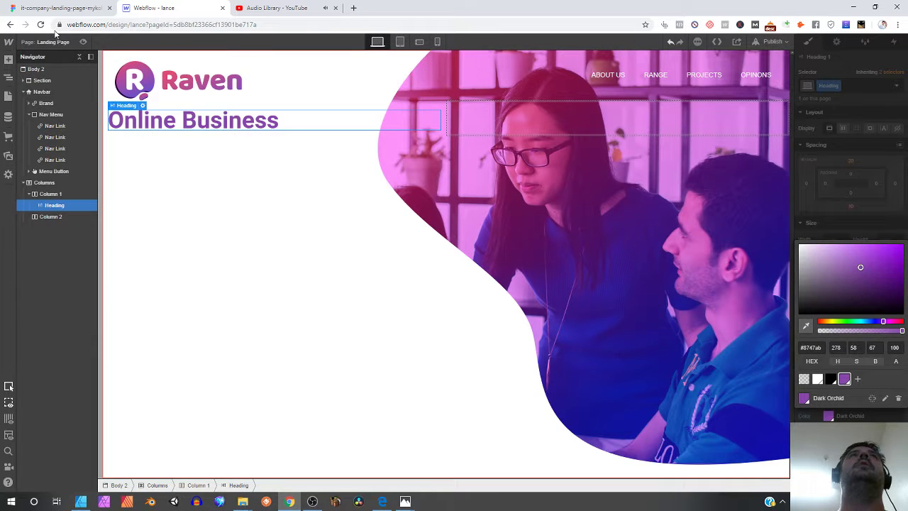
Step: Switch to the YouTube Audio Library, return to its full free music list, and filter the tracks by the Hip Hop & Rap genre
left_click(67, 8)
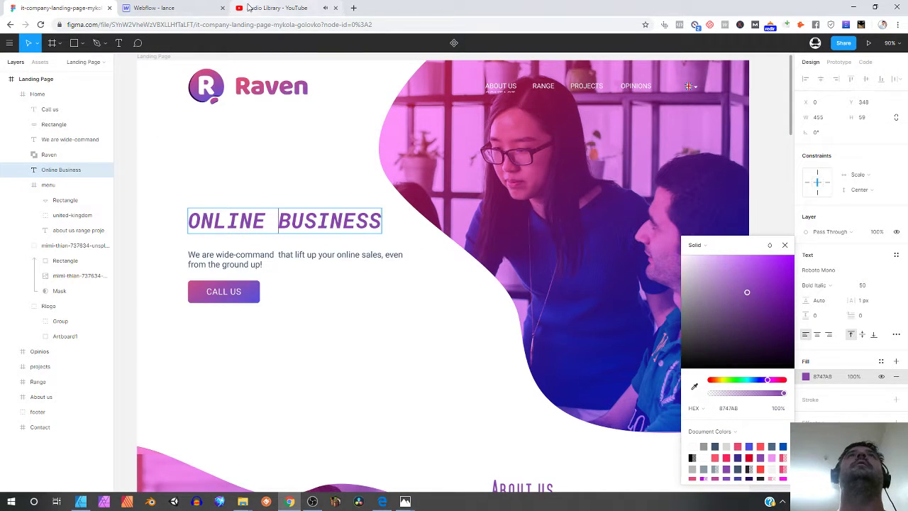
left_click(276, 8)
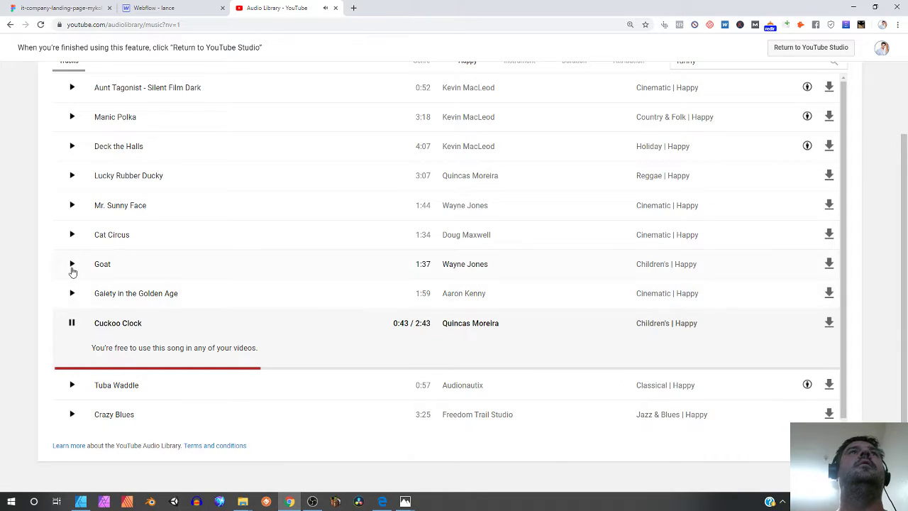
scroll(92, 176, "up", 2)
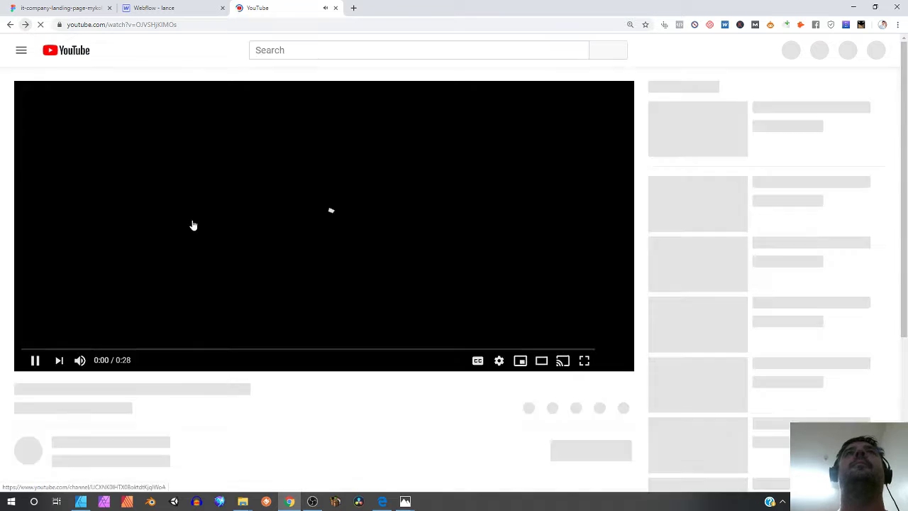
key("alt+Right")
scroll(222, 352, "down", 3)
scroll(284, 316, "up", 2)
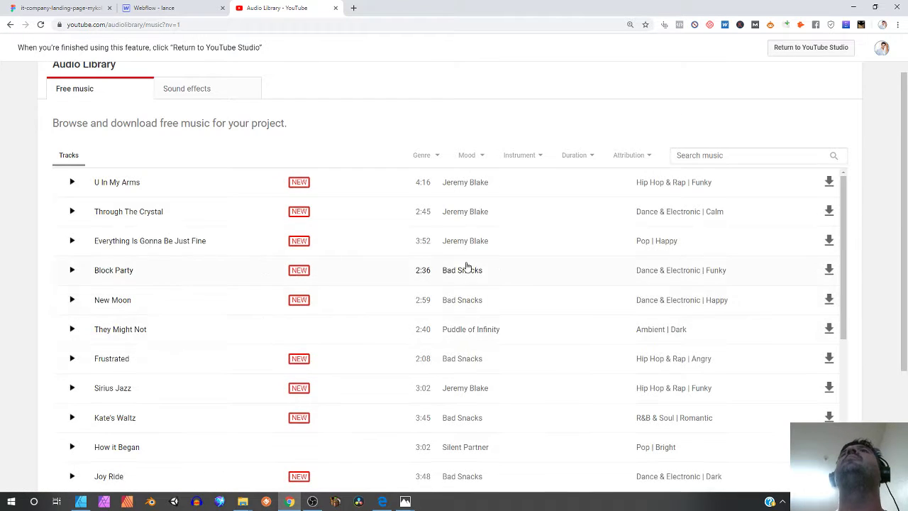
left_click(474, 157)
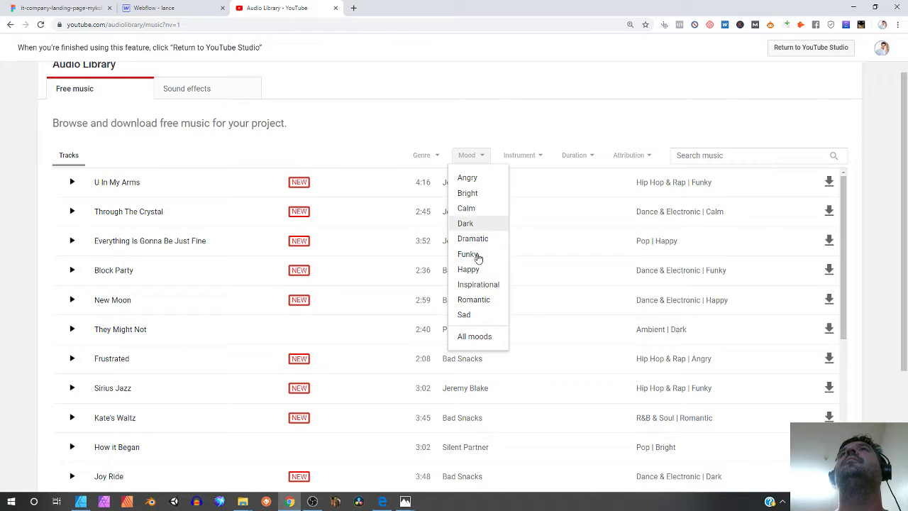
left_click(428, 159)
left_click(442, 285)
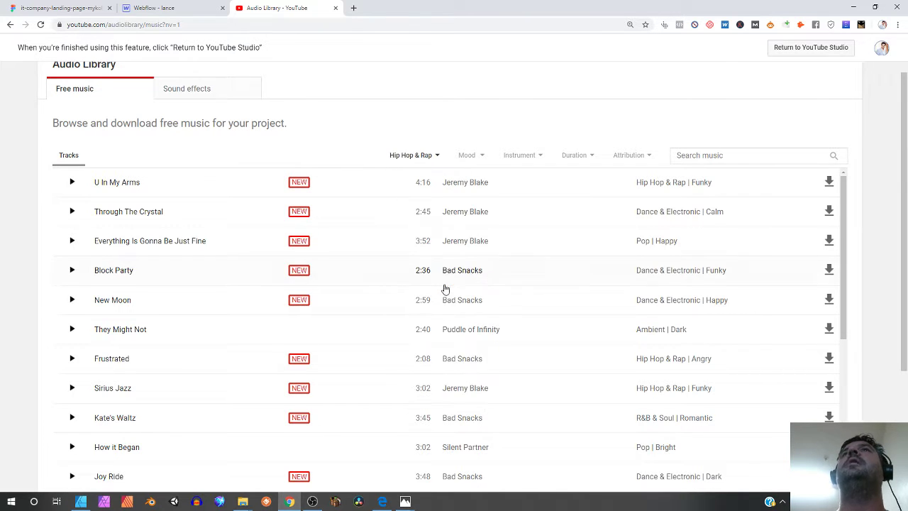
Step: Play the track "Triumph" in the Audio Library and switch back to the Figma design
left_click(71, 184)
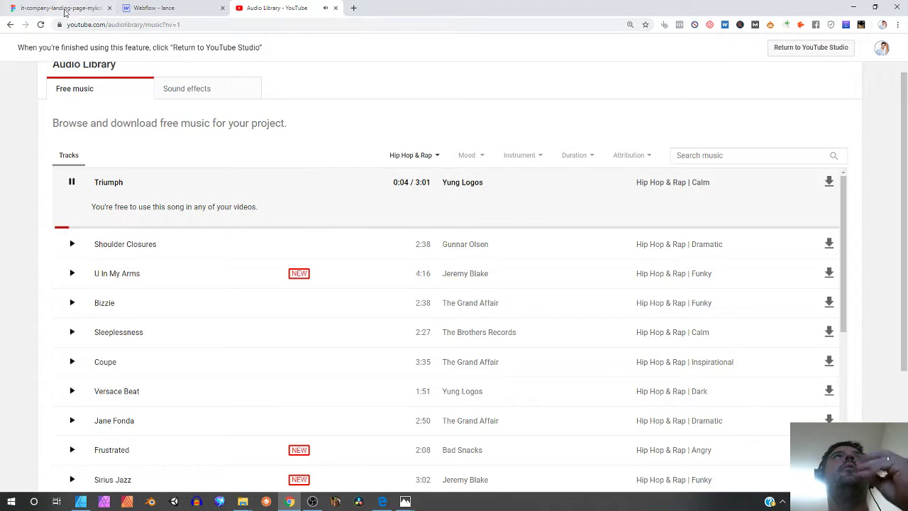
left_click(64, 9)
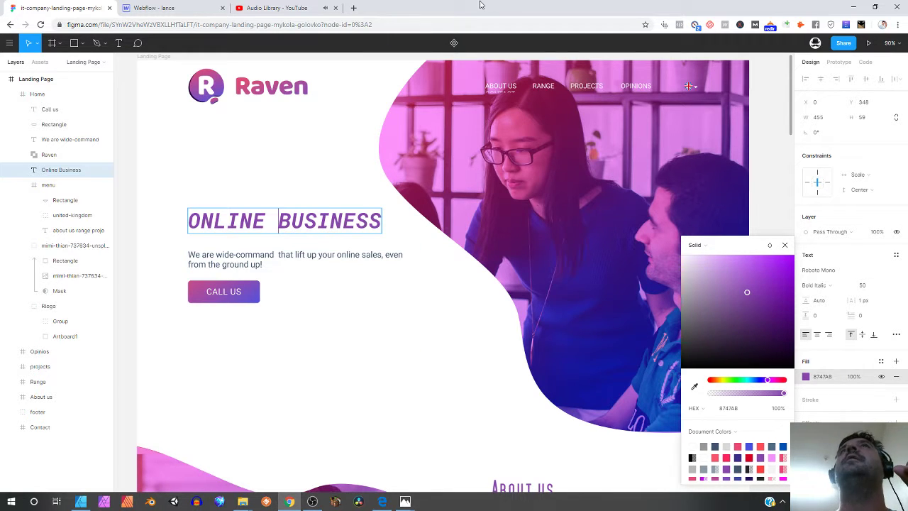
left_click(174, 8)
left_click(82, 8)
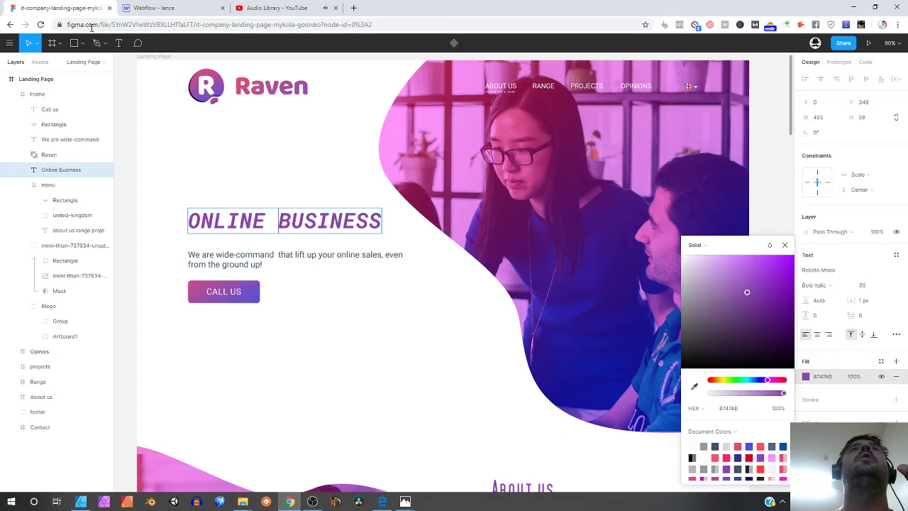
Step: Copy the tagline text "We are wide-command that lift up your online sales, even from the ground up!" from Figma and return to Webflow
left_click(211, 258)
double_click(211, 257)
key("ctrl+c")
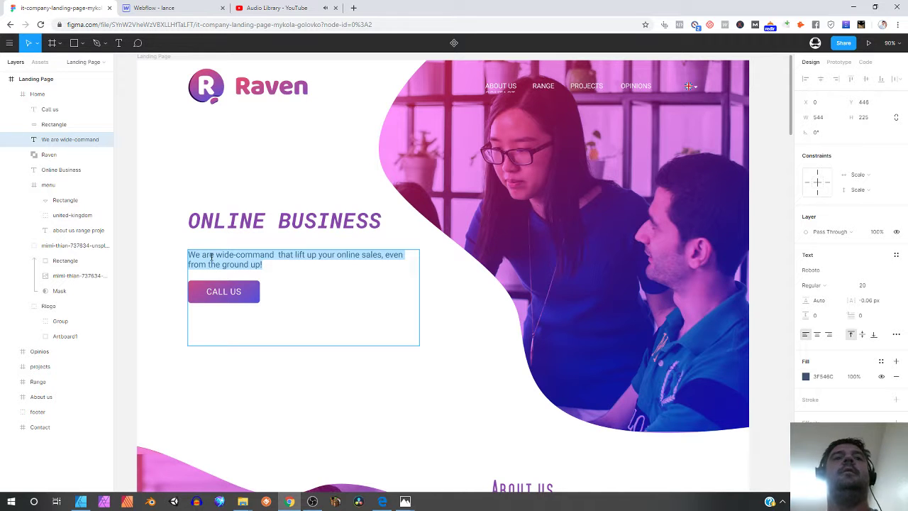
left_click(171, 9)
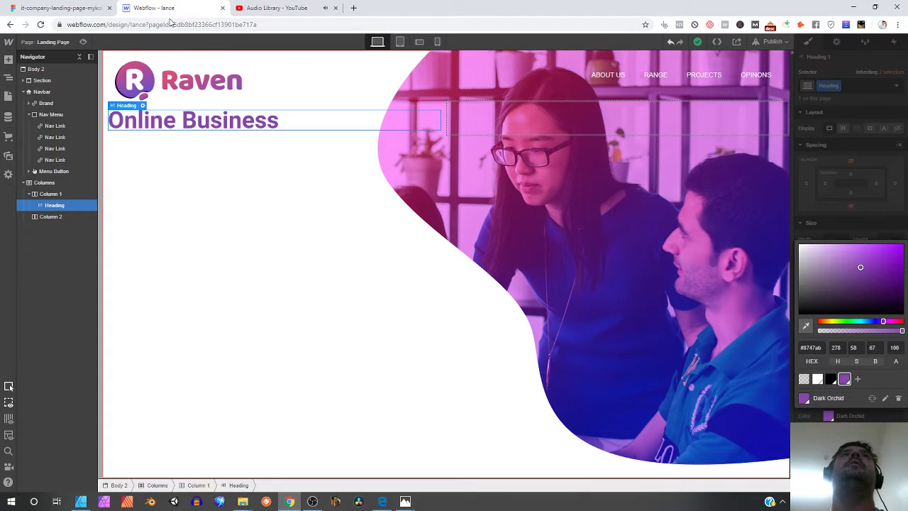
Step: Add a paragraph below the Online Business heading and replace its placeholder text with the copied tagline
left_click(216, 160)
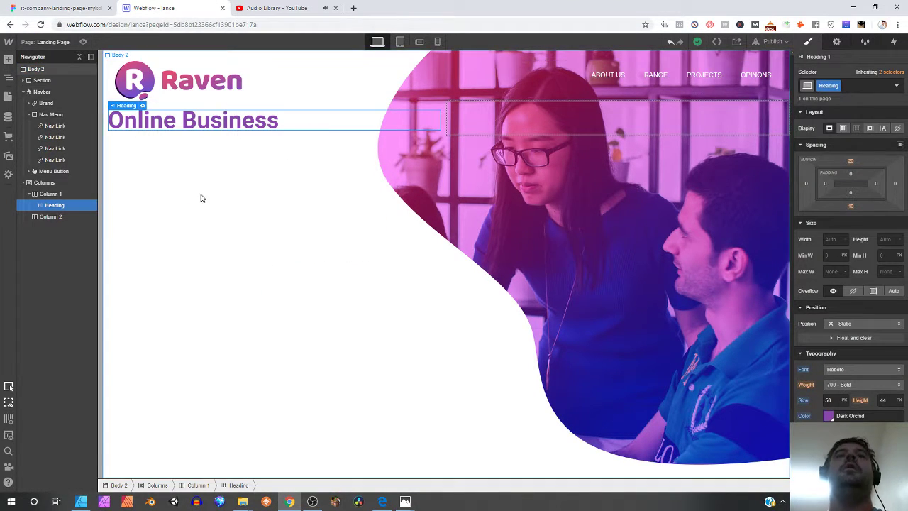
key("ctrl+e")
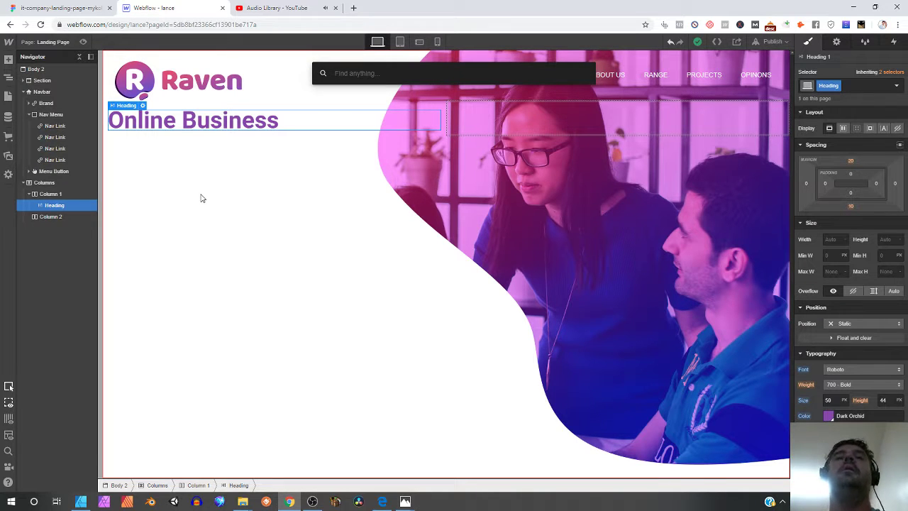
type("p")
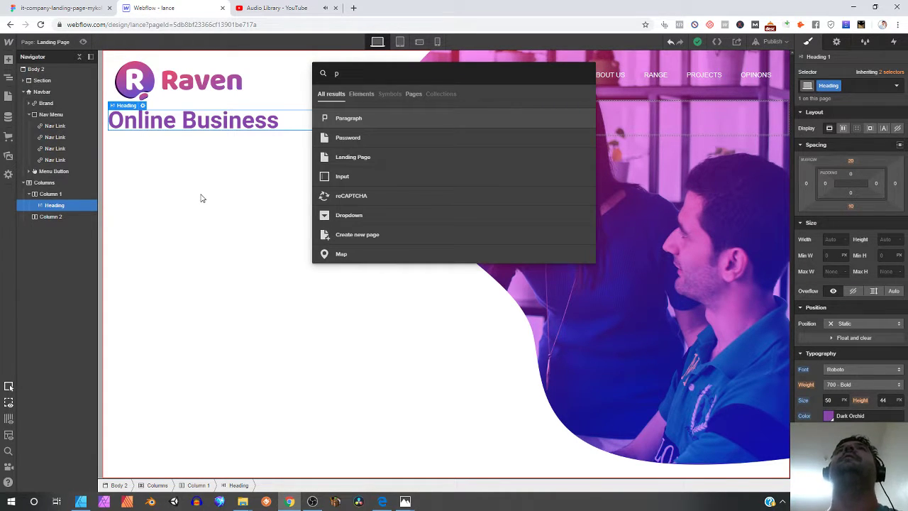
left_click(341, 118)
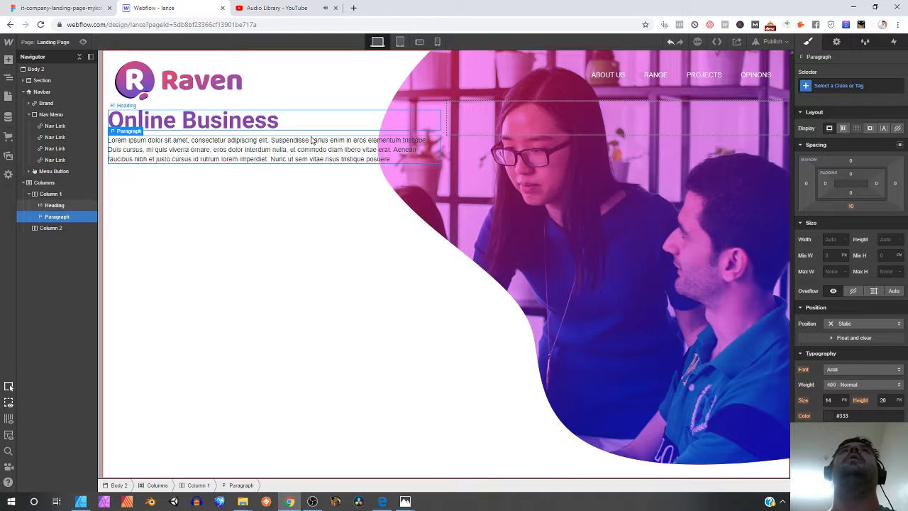
double_click(212, 146)
key("ctrl+a")
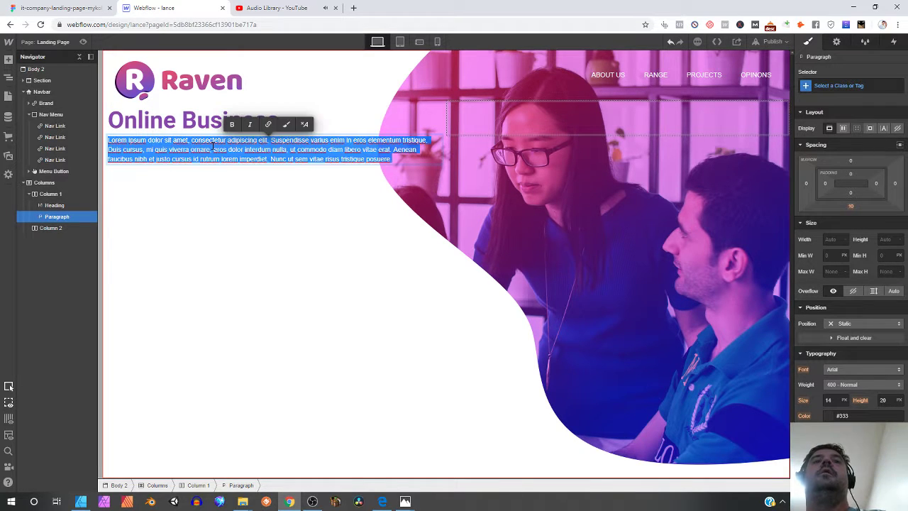
key("ctrl+v")
key("Escape")
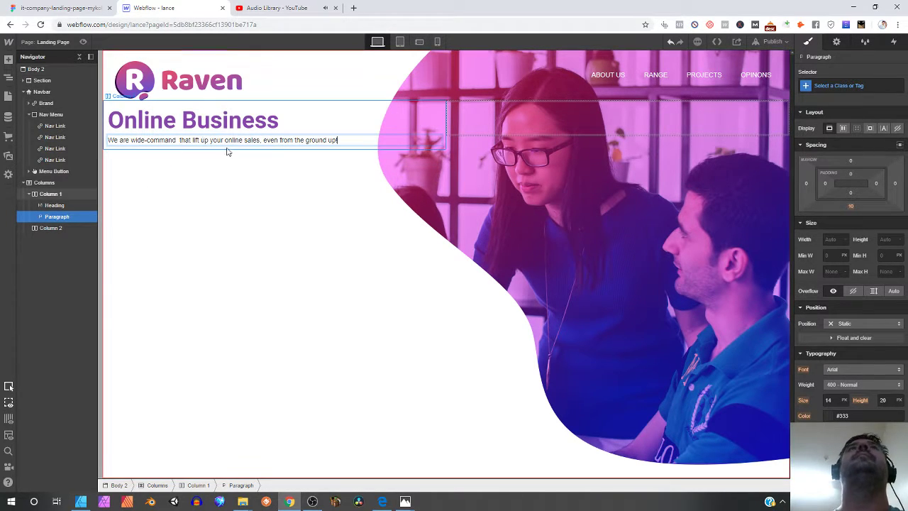
Step: Check the tagline's typography in Figma, then set the Webflow paragraph's font size to 20 px
left_click(83, 10)
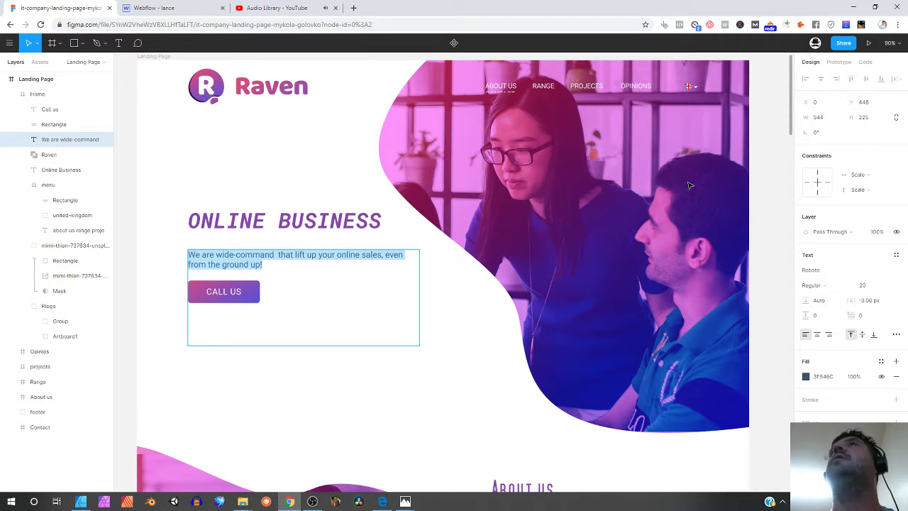
left_click(156, 10)
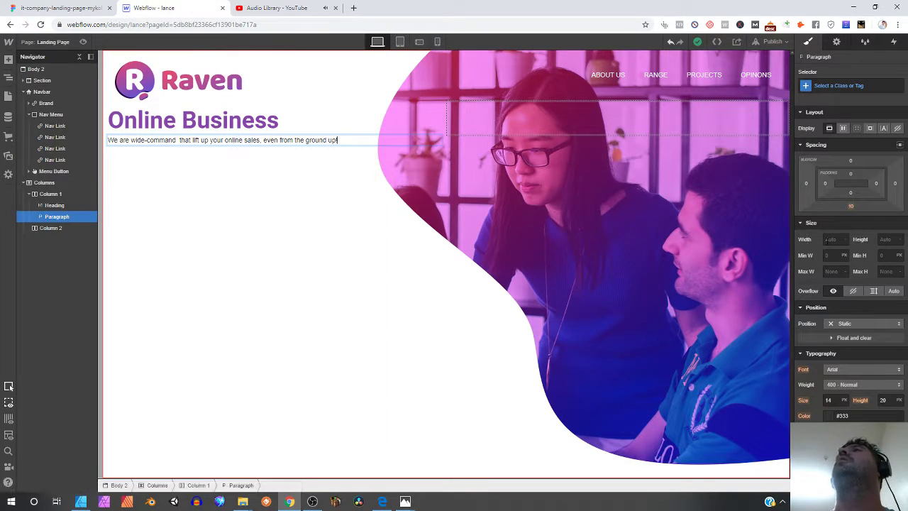
type("20")
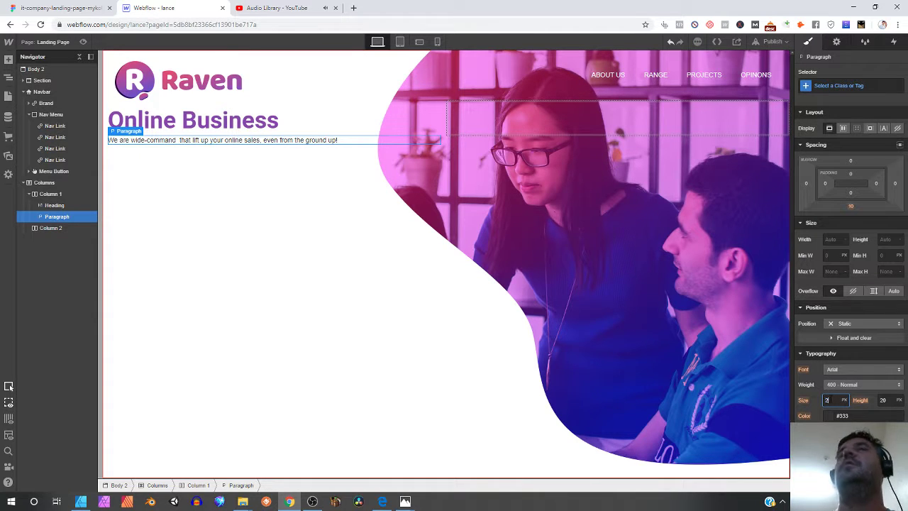
key("Return")
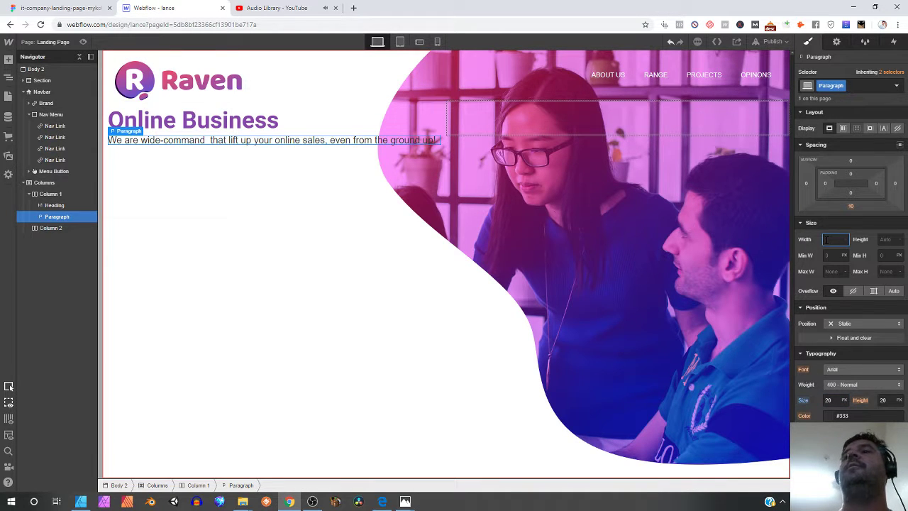
Step: Set the paragraph's width to 520 px so its line break matches the Figma design
type("200")
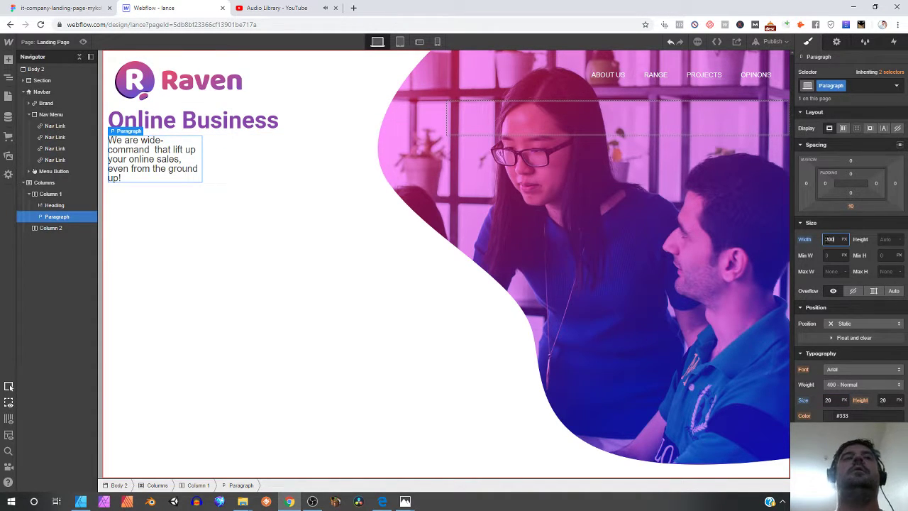
key("shift+Up")
key("shift+Up")
key("shift+Up")
key("shift+Up")
key("shift+Up")
key("shift+Up")
key("shift+Up")
key("shift+Up")
key("shift+Up")
key("shift+Up")
key("shift+Up")
key("shift+Up")
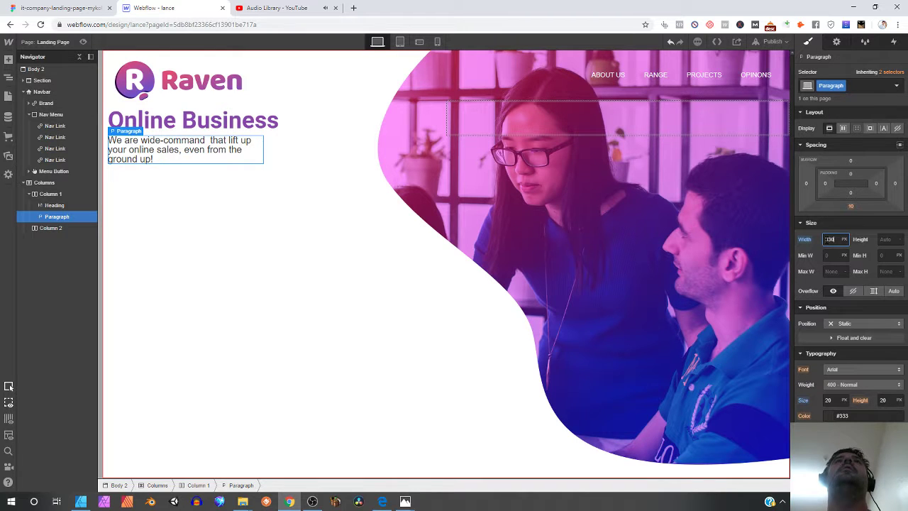
key("shift+Up")
key("shift+Up")
key("shift+Up")
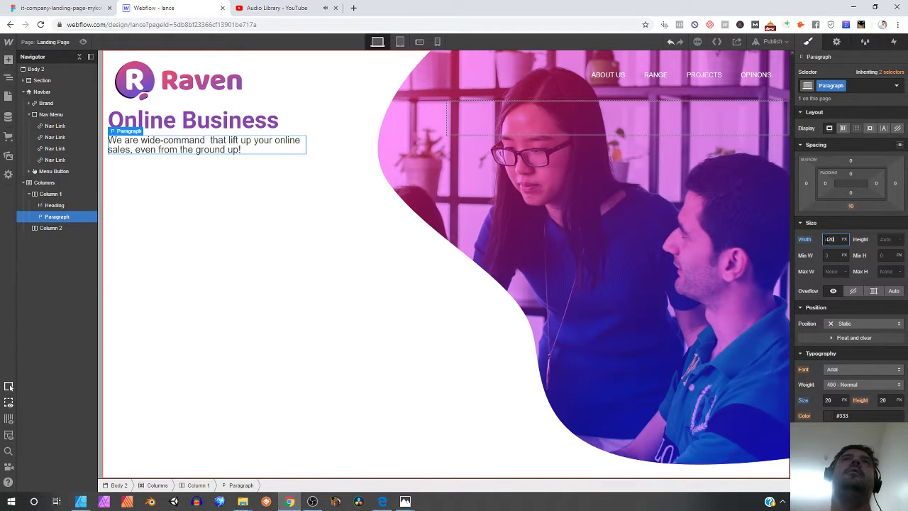
key("shift+Up")
key("shift+Up")
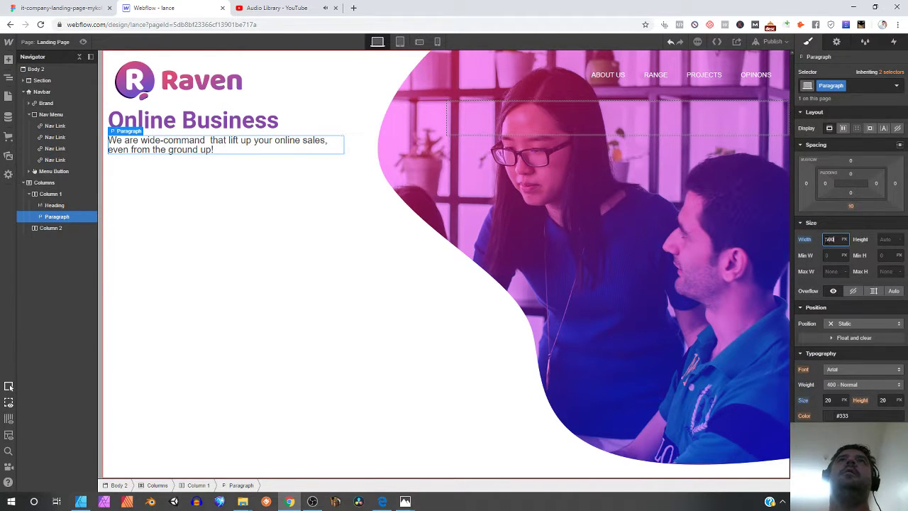
key("shift+Up")
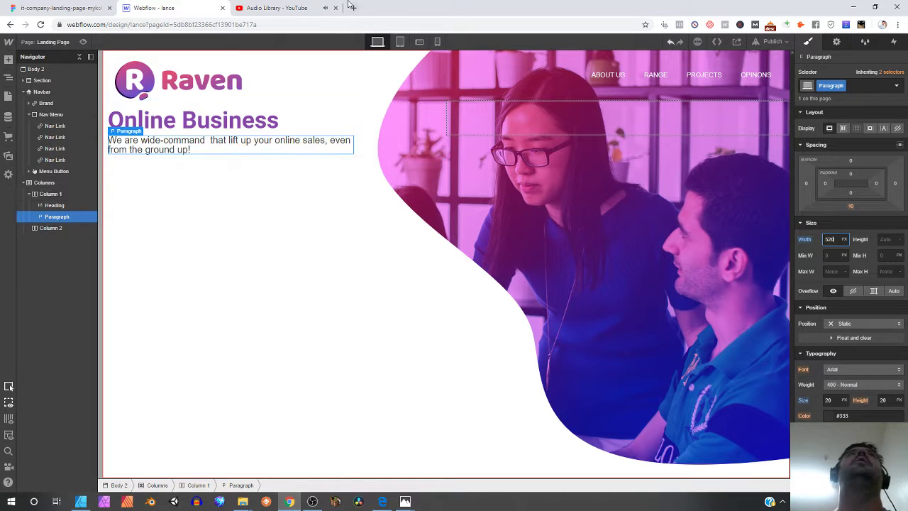
Step: Compare the layout with the Figma design, then add a button below the paragraph in Webflow's first column
left_click(61, 8)
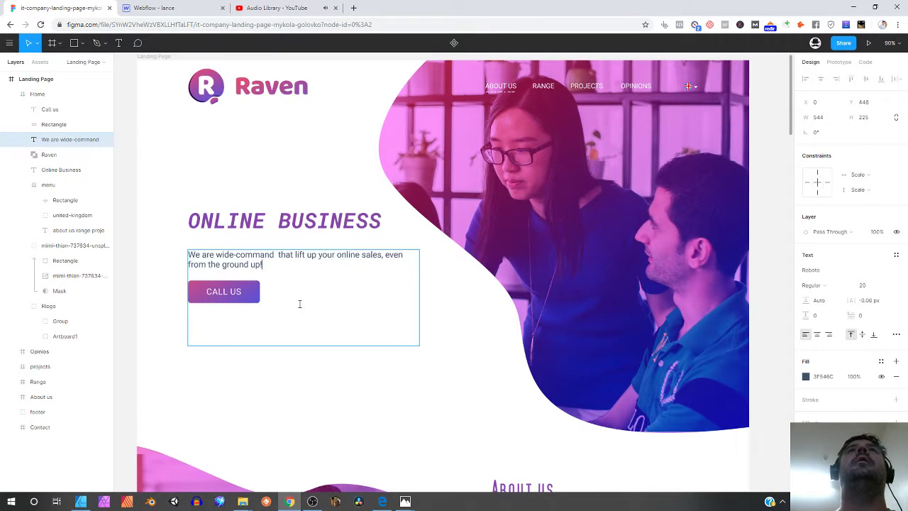
left_click(152, 7)
left_click(8, 60)
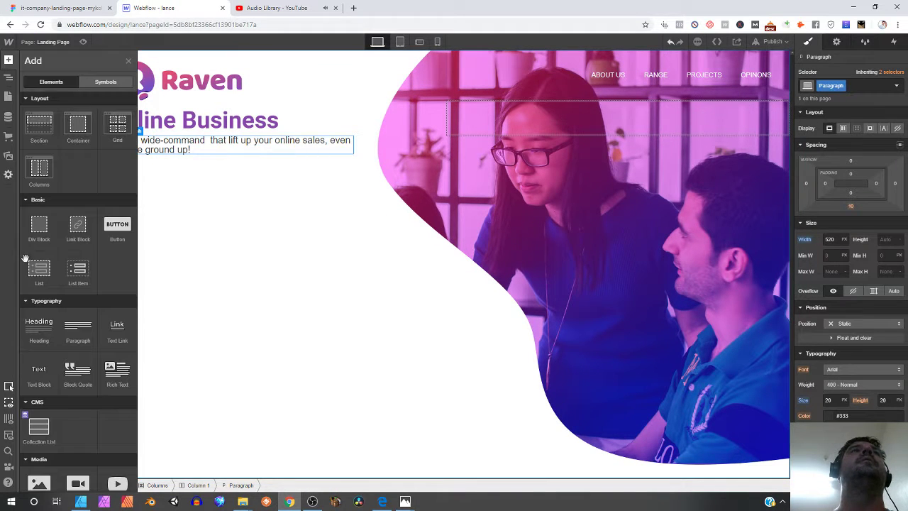
left_click_drag(117, 228, 187, 156)
left_click(217, 189)
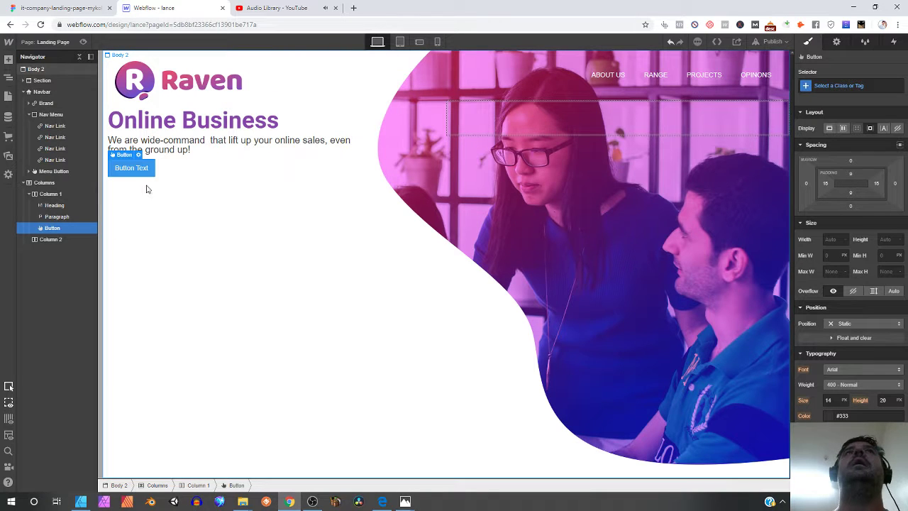
Step: Check the button's label in Figma, then change the Webflow button's text to "Call us"
key("ctrl+1")
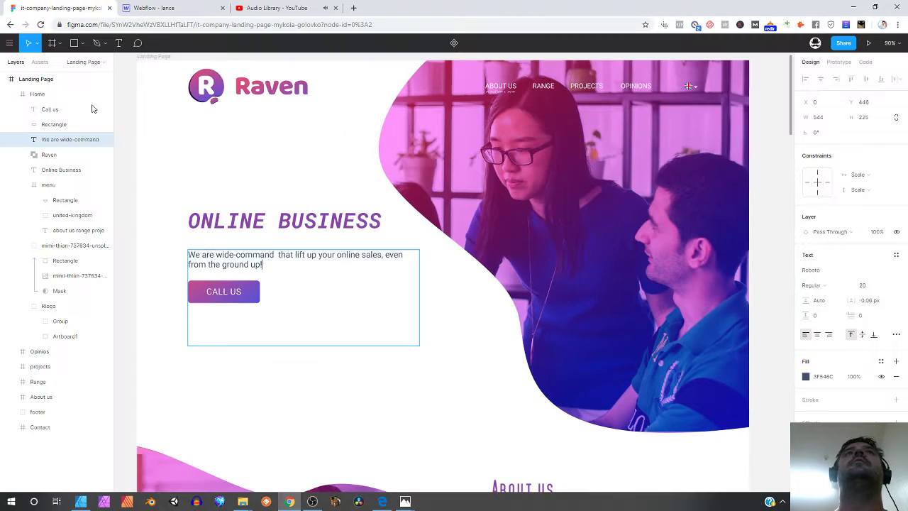
key("ctrl+a")
left_click(220, 292)
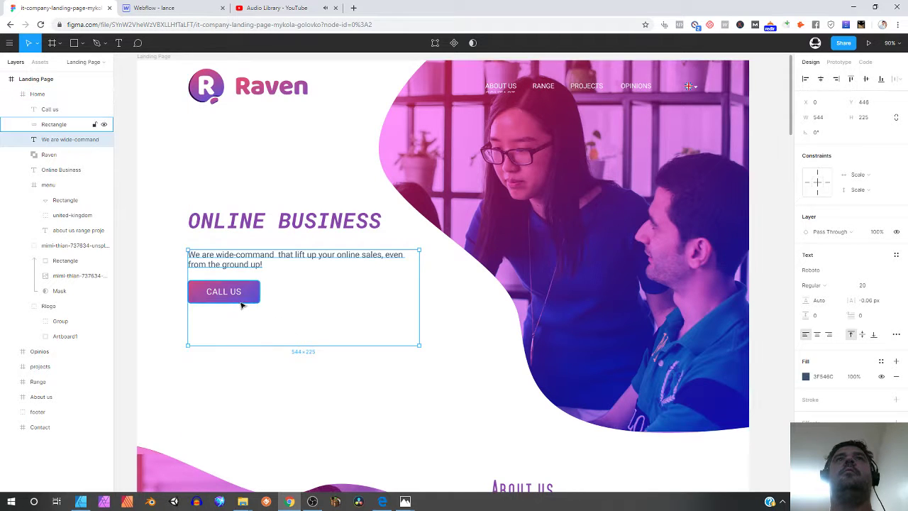
left_click(223, 298)
double_click(225, 291)
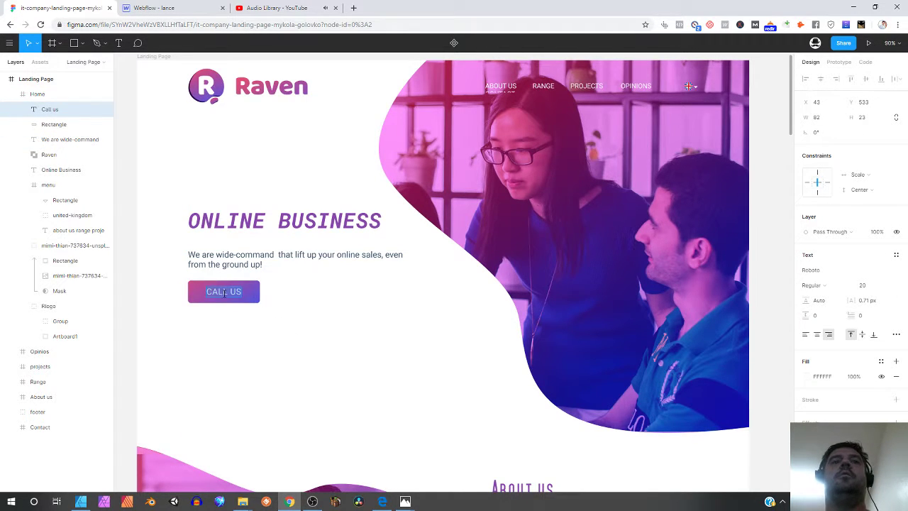
left_click(171, 8)
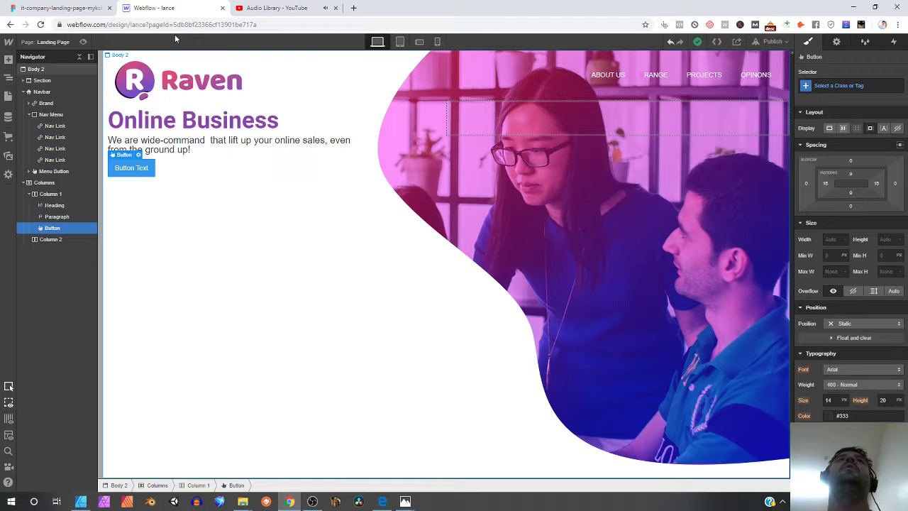
double_click(132, 169)
double_click(134, 169)
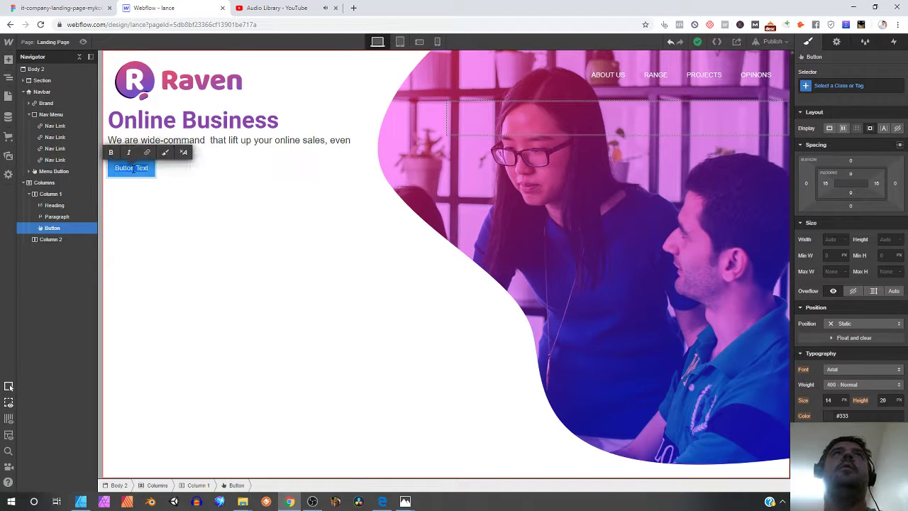
type("Call us")
key("Escape")
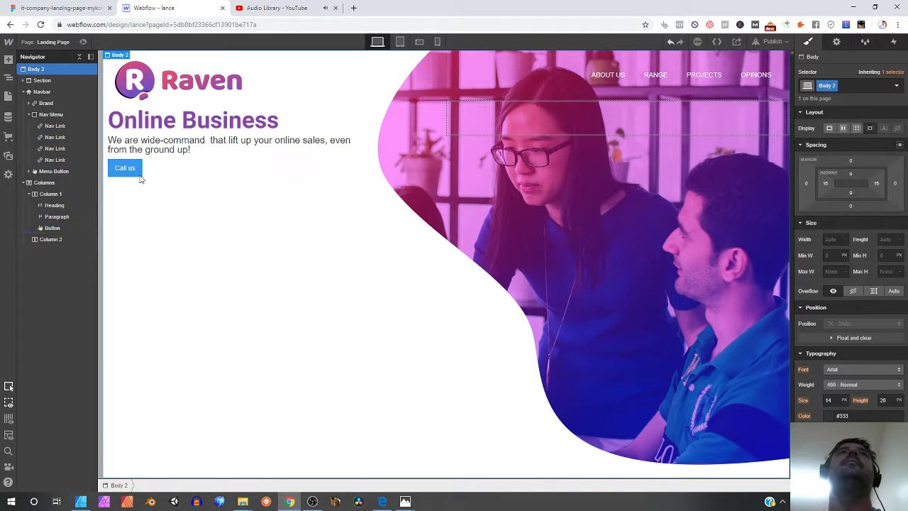
Step: Open the Call us button's background color for editing
scroll(844, 351, "down", 2)
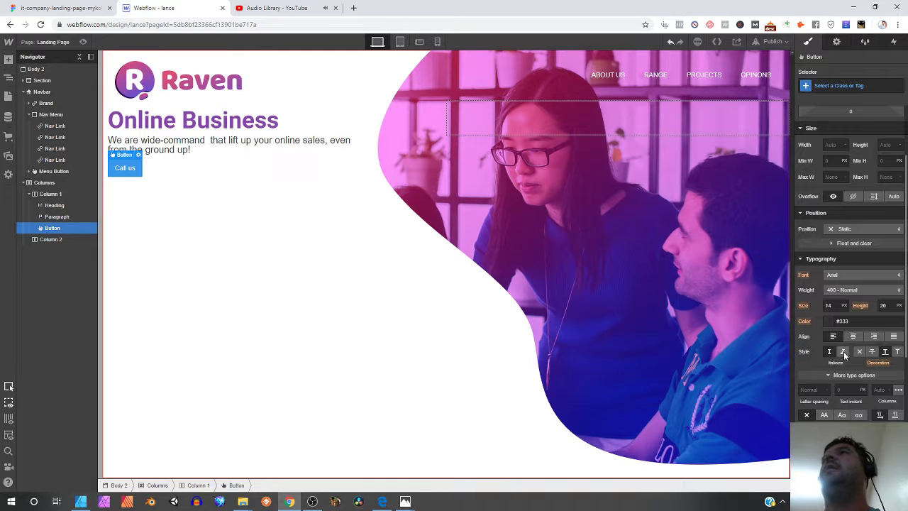
scroll(832, 363, "down", 2)
left_click(828, 409)
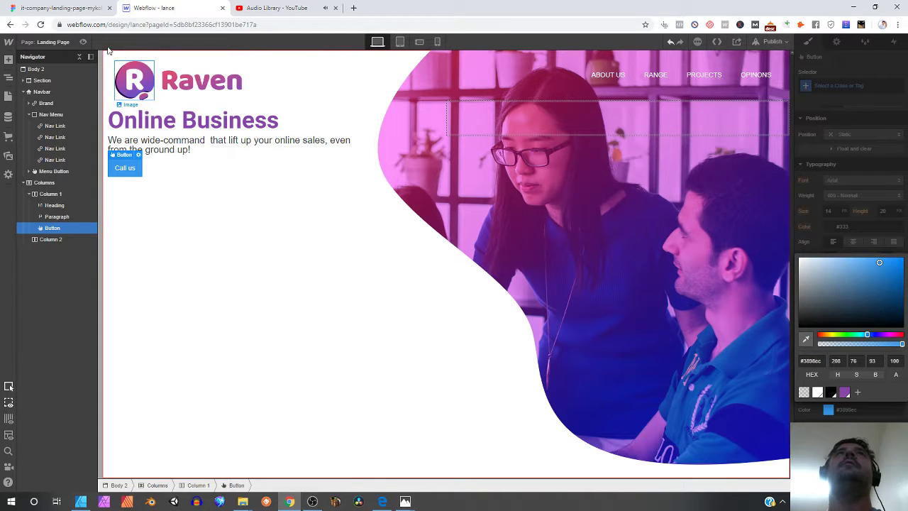
Step: Switch to Figma and copy the first gradient stop's hex color, EA4972, from the CALL US button rectangle's linear fill
key("ctrl+shift+Tab")
left_click(268, 325)
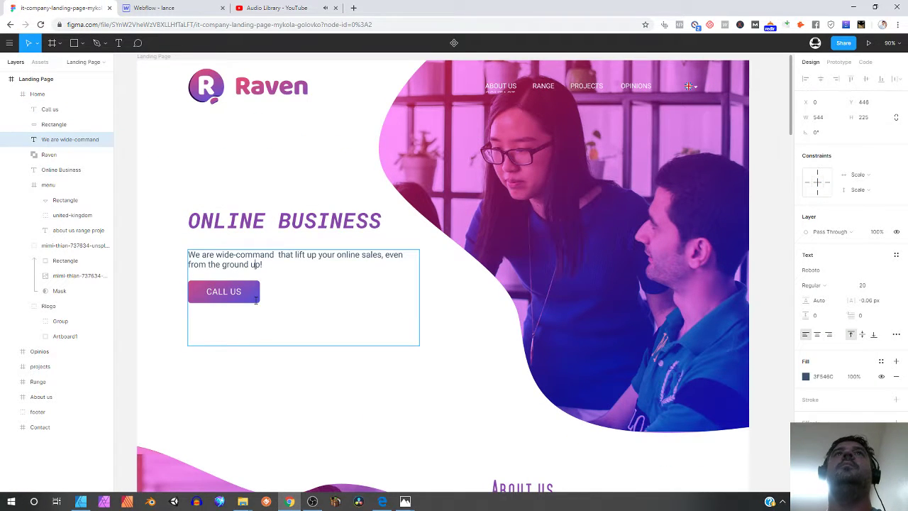
left_click(256, 301)
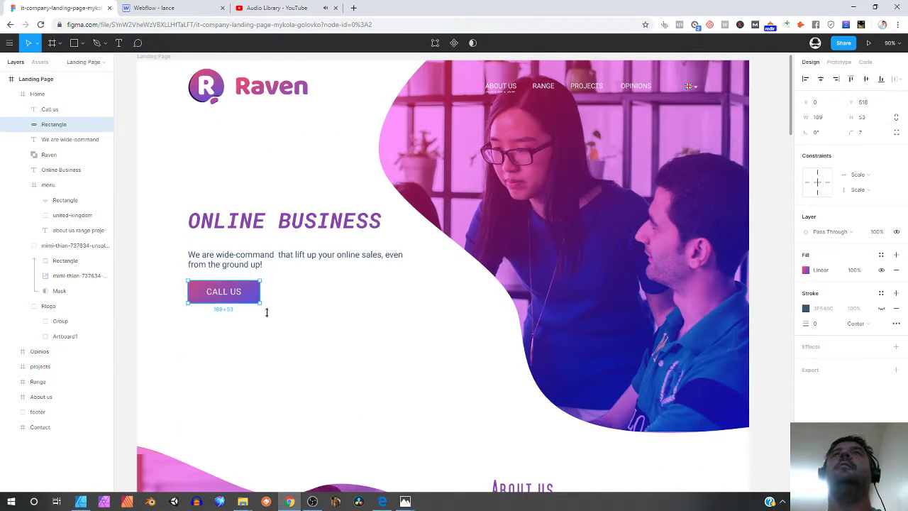
left_click(806, 270)
left_click(693, 235)
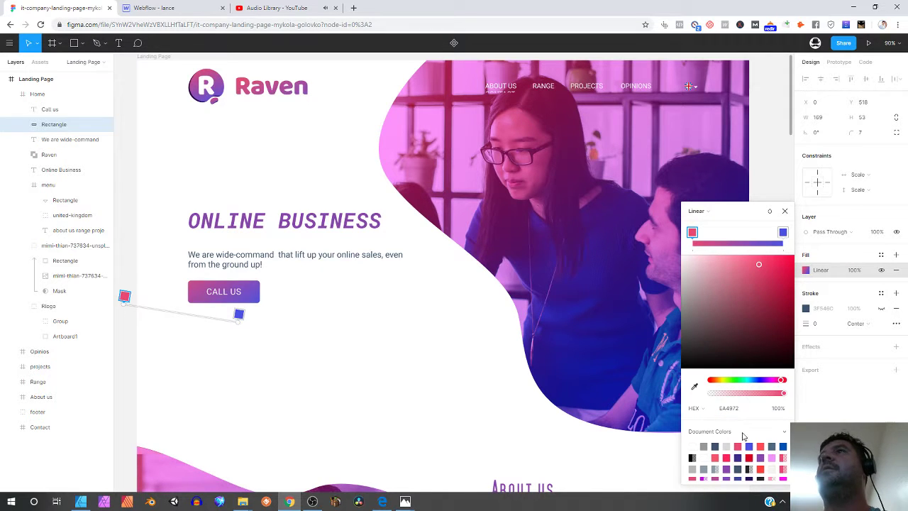
left_click(731, 409)
key("ctrl+c")
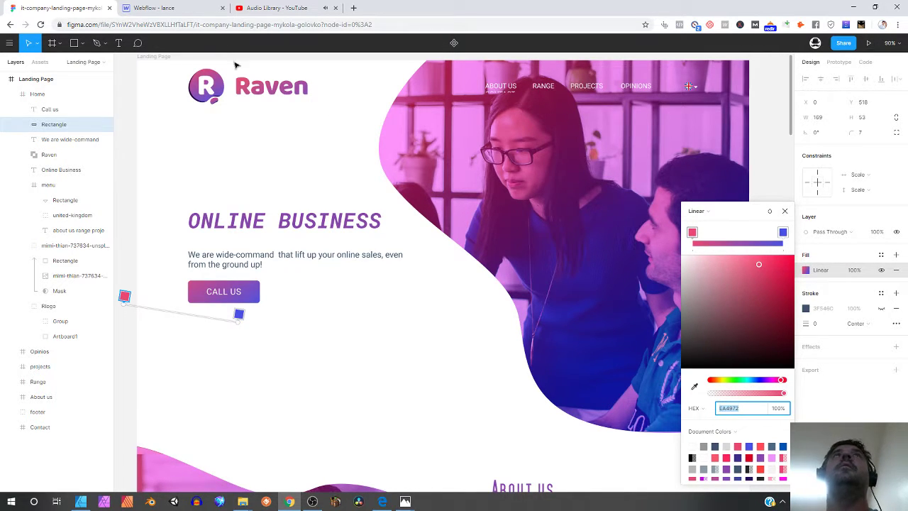
Step: Back in Webflow, set the Call us button's background color to EA4972 and save that color as a new swatch
left_click(167, 10)
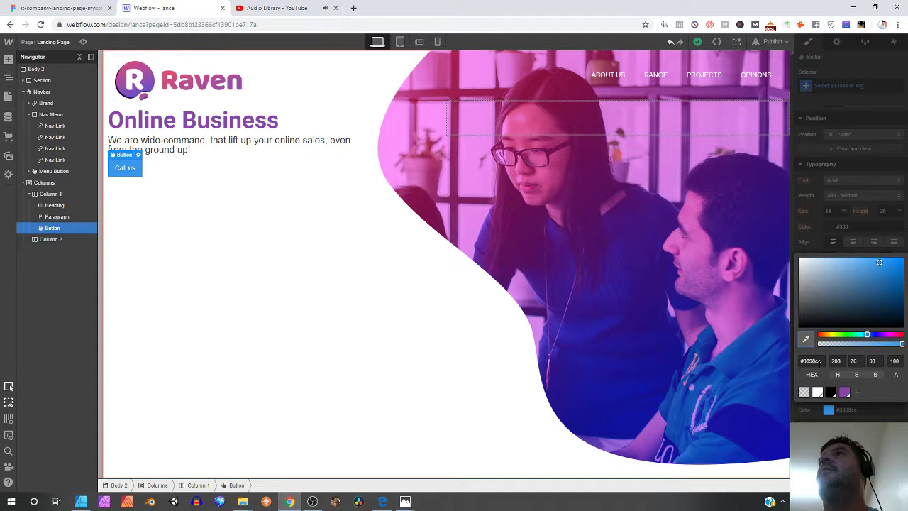
key("ctrl+v")
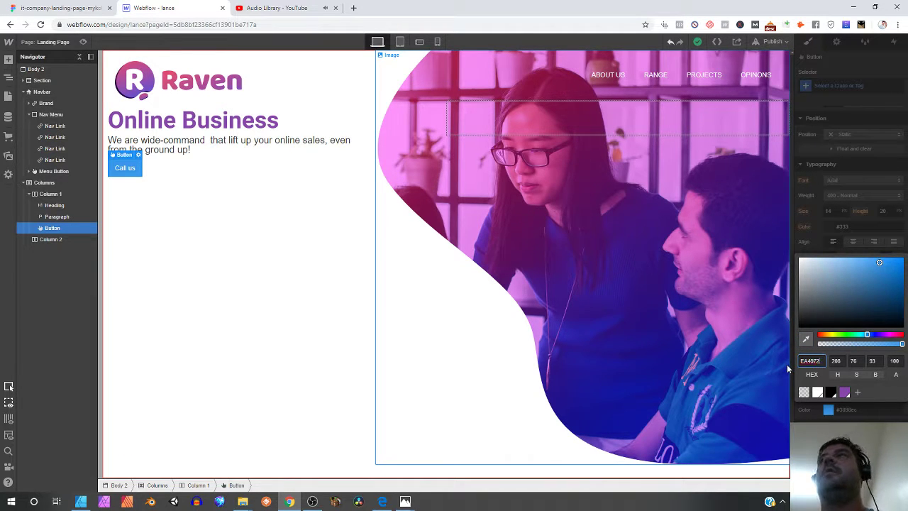
key("Return")
left_click(858, 392)
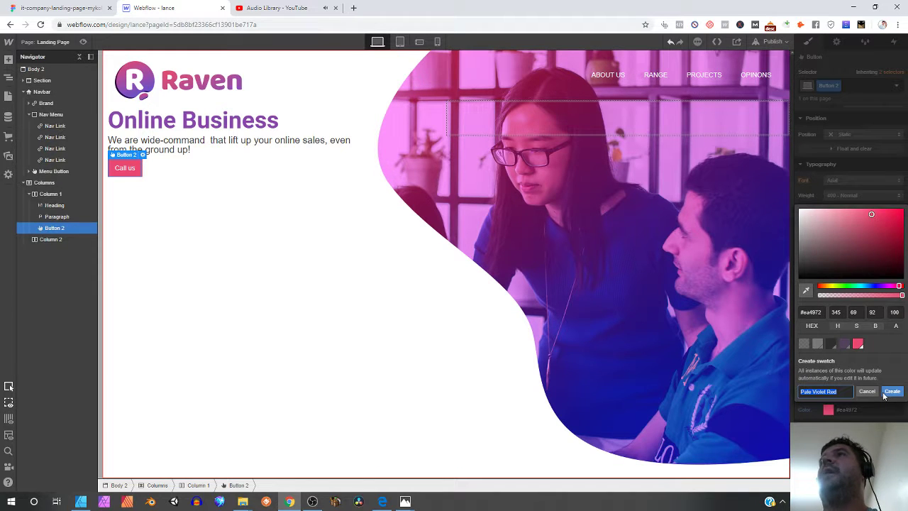
left_click(892, 391)
Step: Switch to Figma and copy the second gradient stop's hex color, 4A51E2, from the CALL US button rectangle
left_click(60, 8)
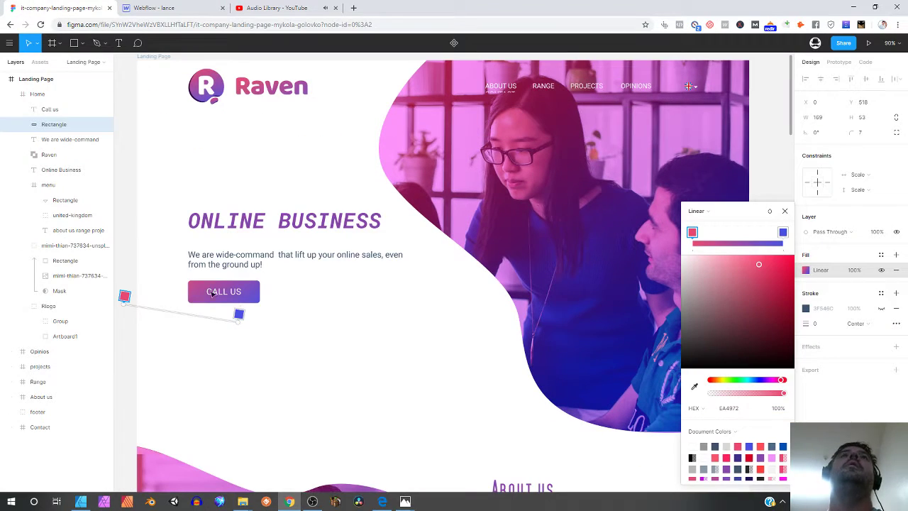
left_click(239, 313)
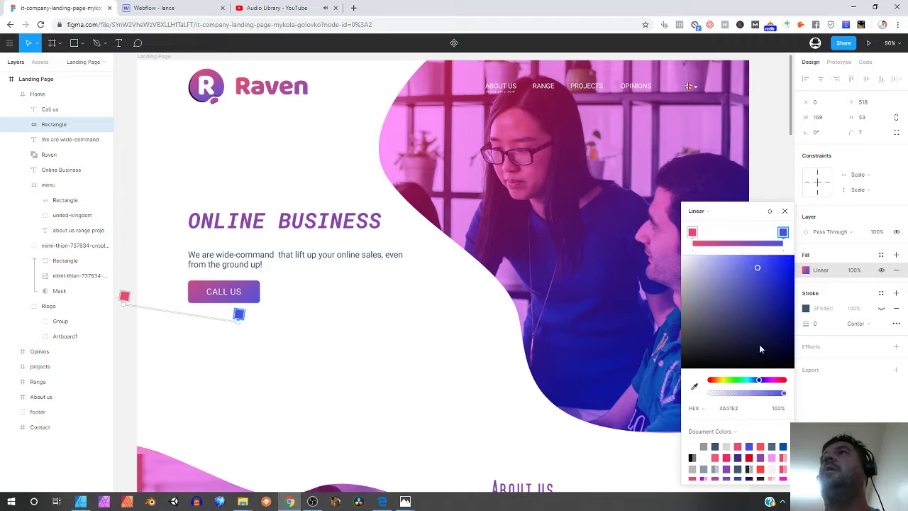
left_click(736, 411)
key("ctrl+c")
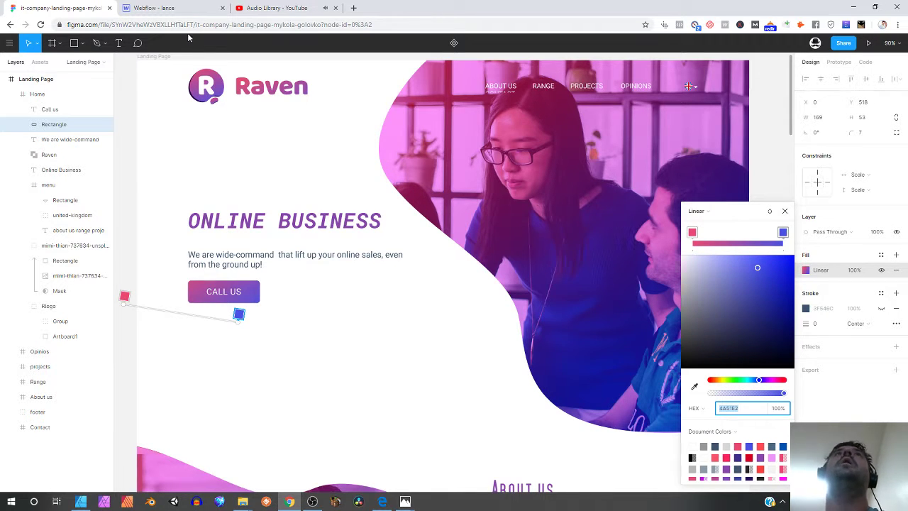
Step: In Webflow, set the Call us button's background color to 4A51E2 and save that color as a new swatch
left_click(176, 8)
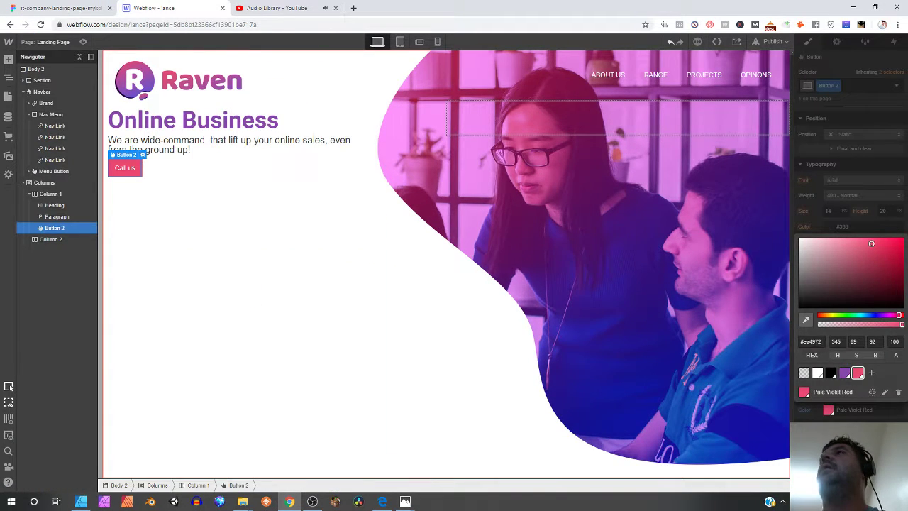
left_click(811, 342)
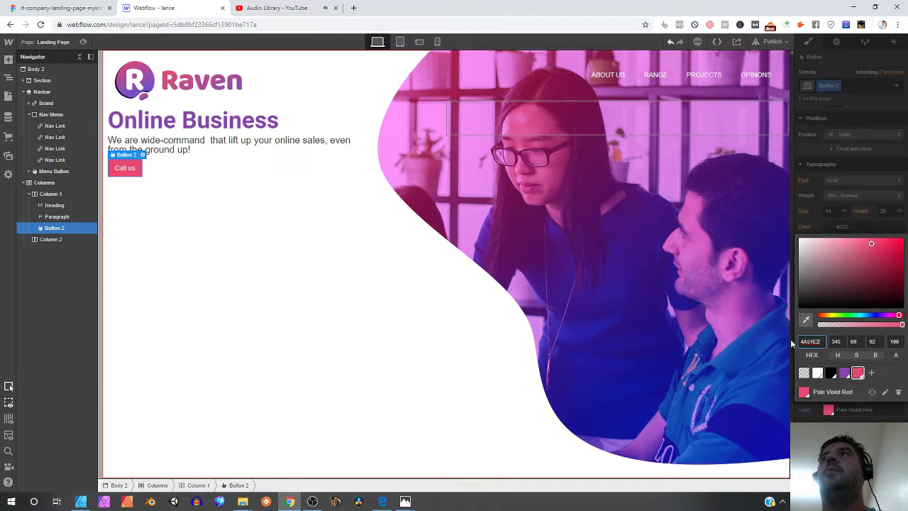
key("ctrl+v")
key("Return")
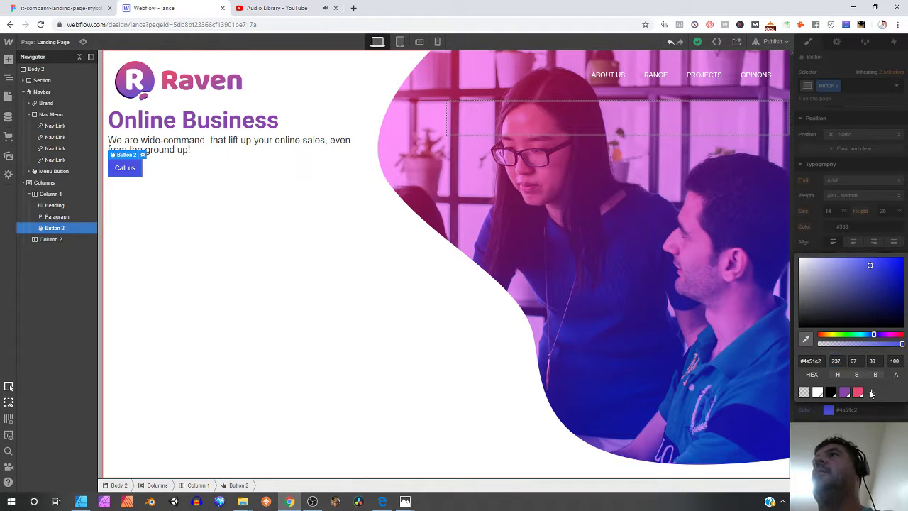
left_click(873, 392)
left_click(888, 391)
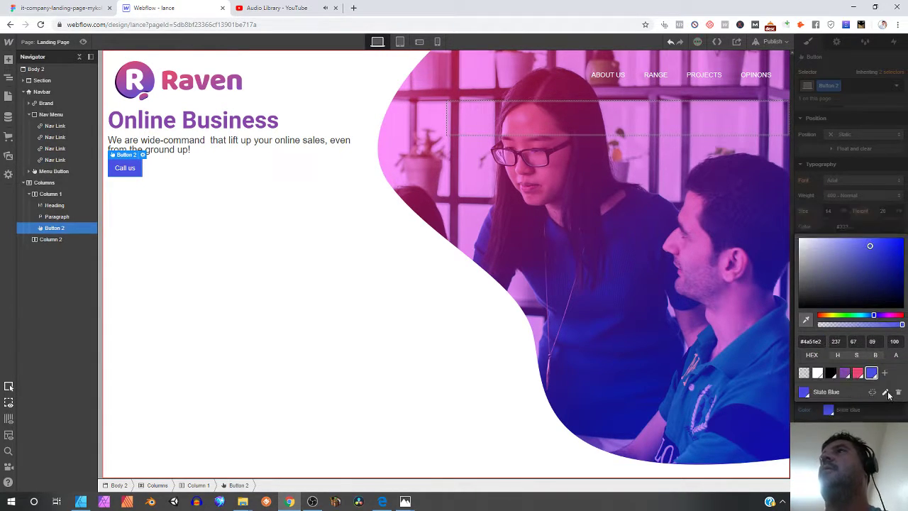
Step: Set the Call us button's background color to the saved pink EA4972 swatch
left_click(858, 373)
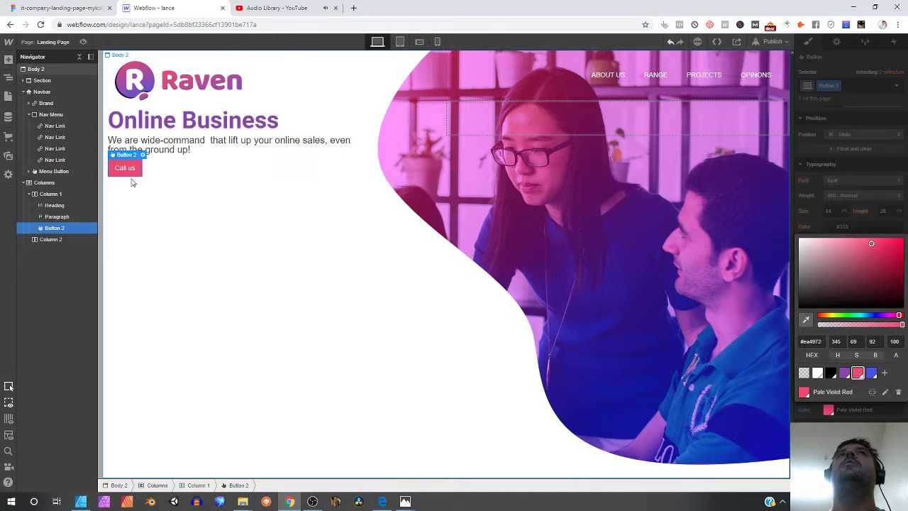
left_click(813, 225)
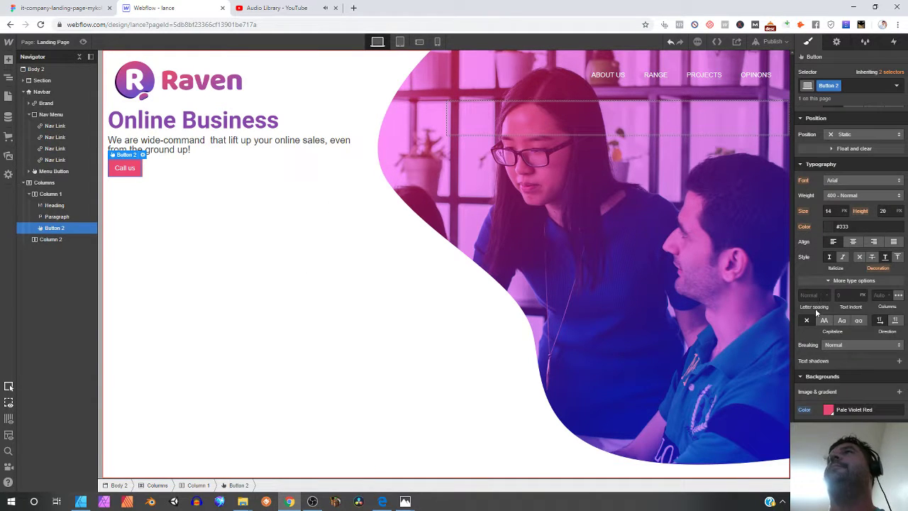
left_click(828, 410)
left_click(821, 413)
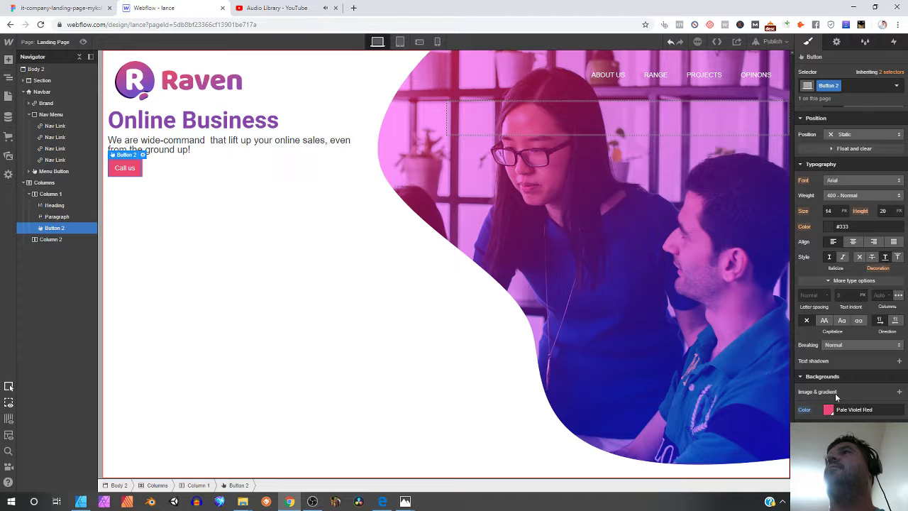
Step: Add a linear gradient background to the Call us button, running horizontally from pink EA4972 to blue 4A51E2
left_click(899, 392)
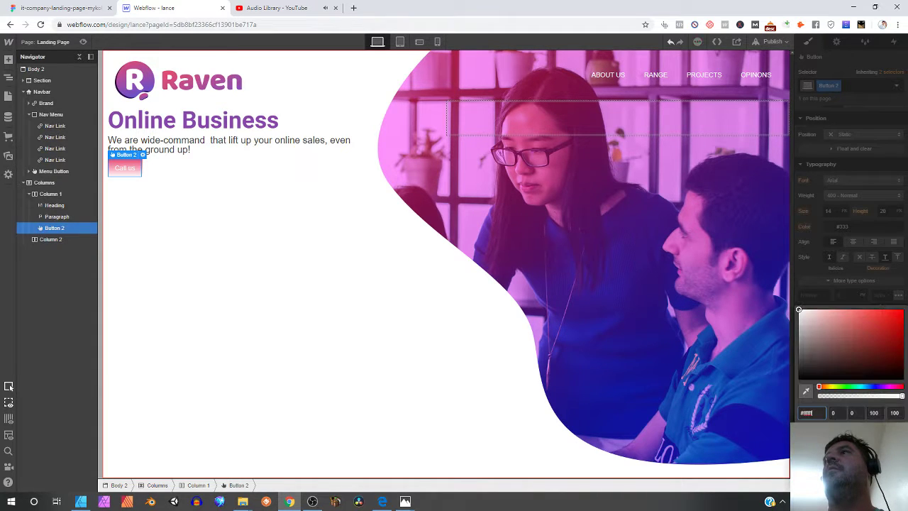
type("#4a51e2")
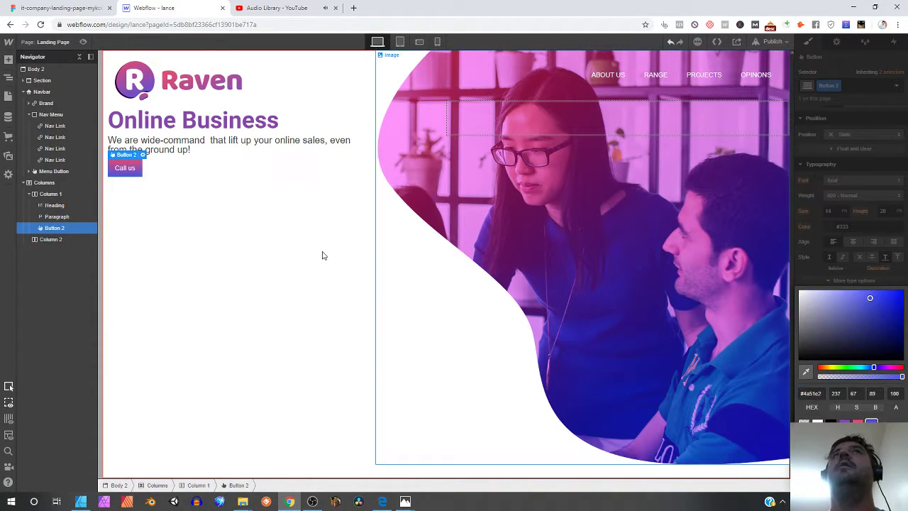
key("Escape")
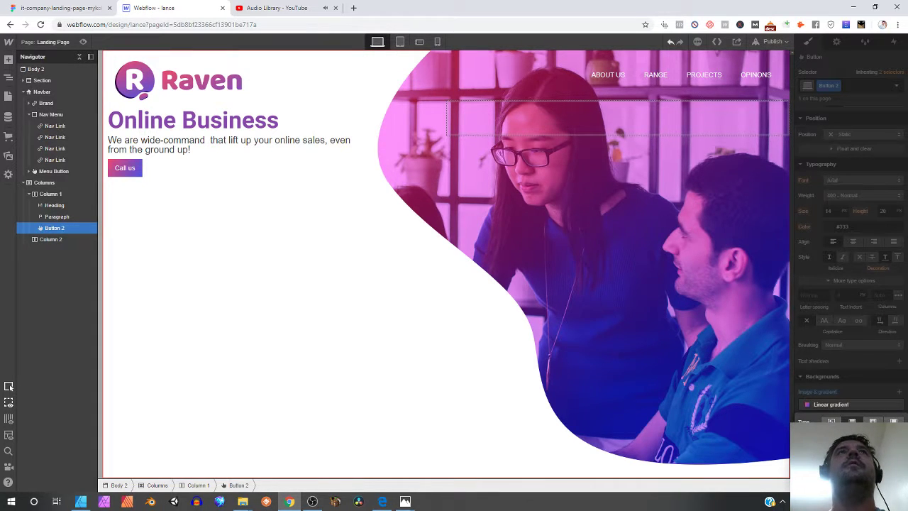
Step: Compare the Call us button with the Figma design and check the text settings of Figma's CALL US label
left_click(71, 8)
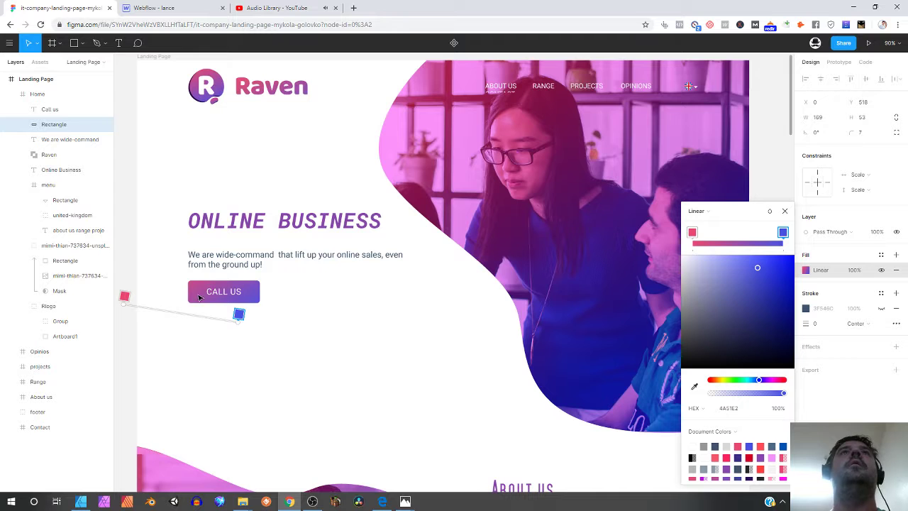
left_click(149, 8)
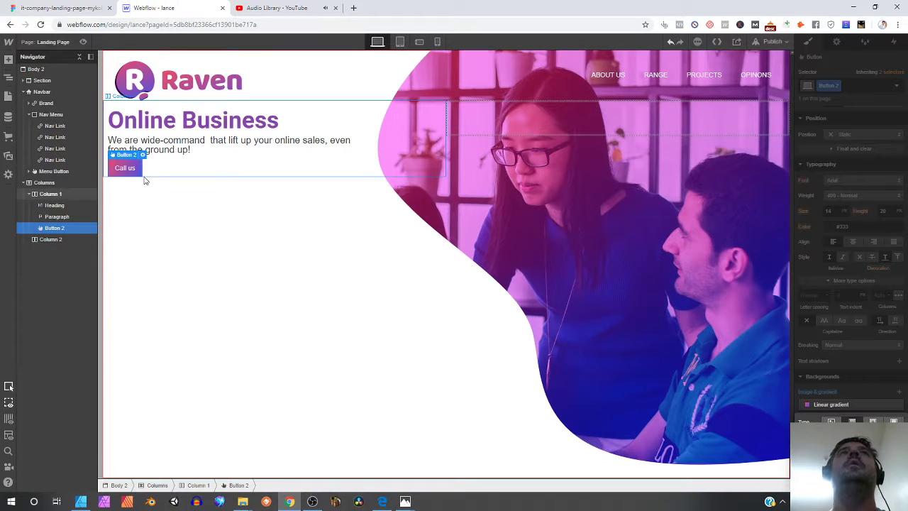
left_click(73, 7)
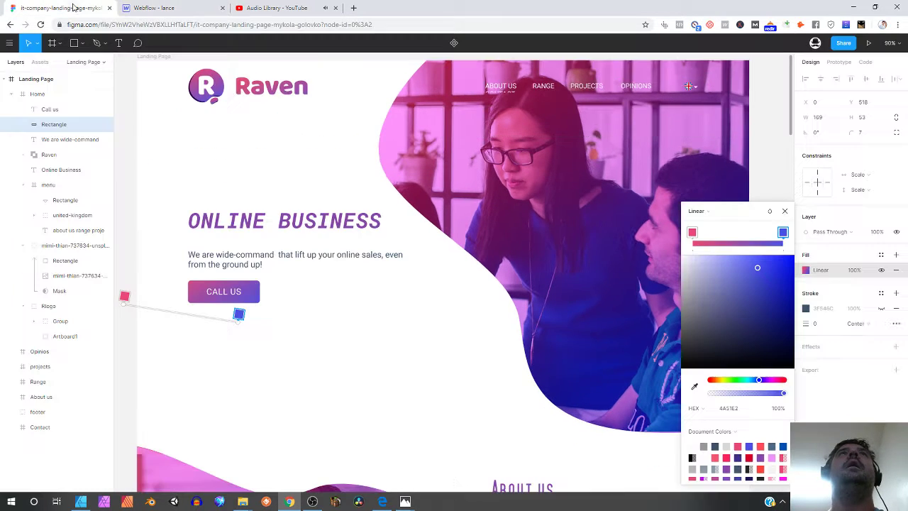
left_click(220, 291)
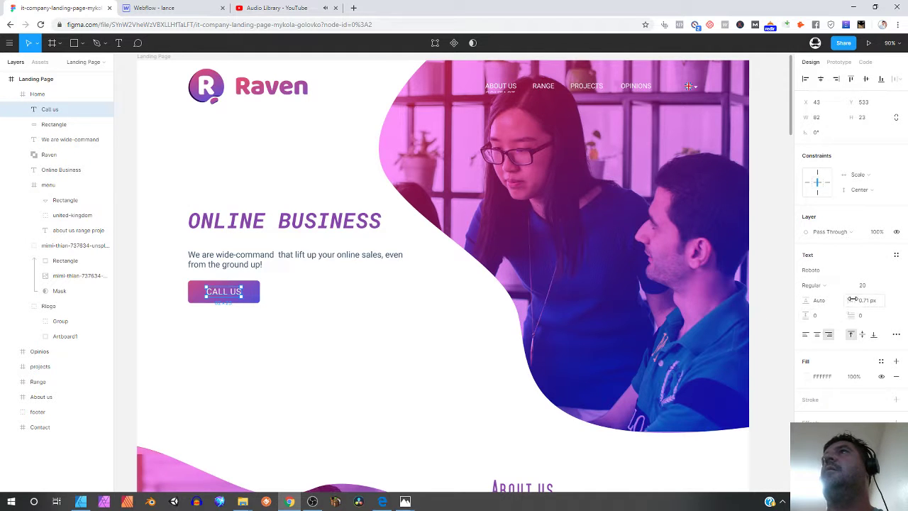
left_click(149, 7)
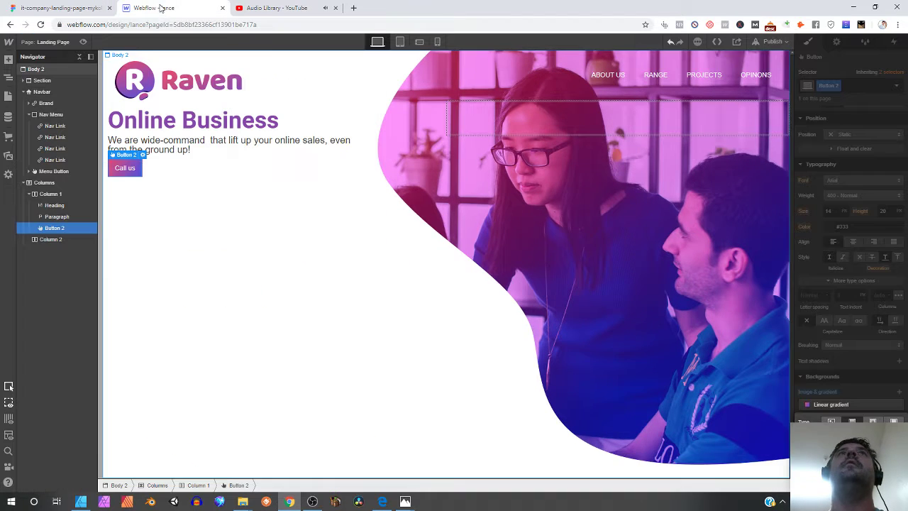
Step: Set the Call us button's font size to 20 px in Webflow
double_click(124, 169)
triple_click(125, 168)
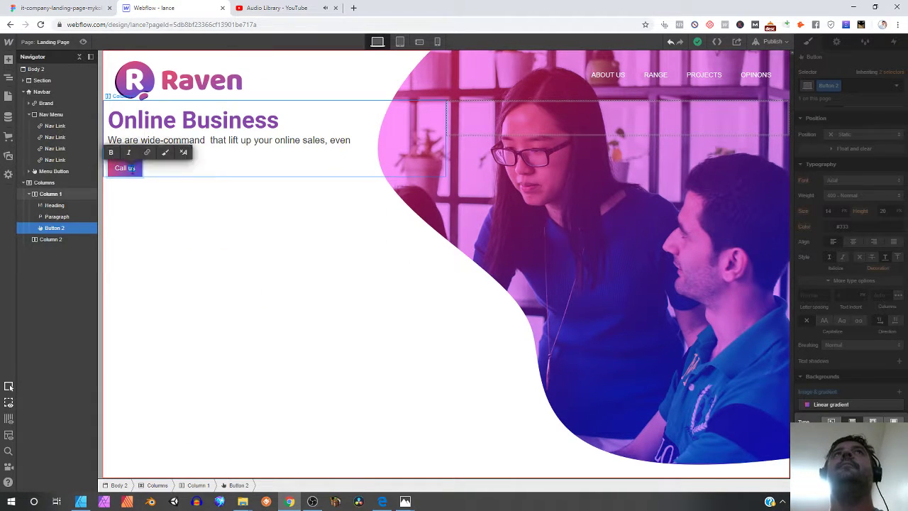
left_click(834, 374)
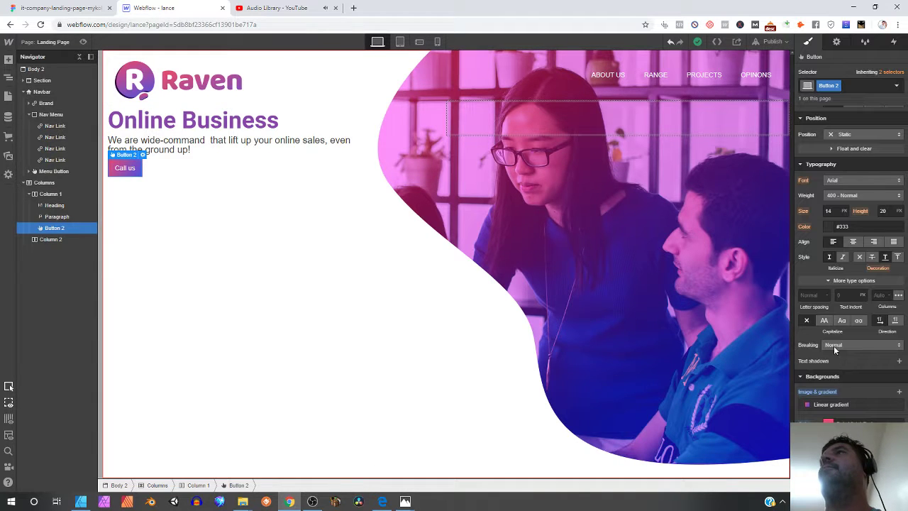
type("20")
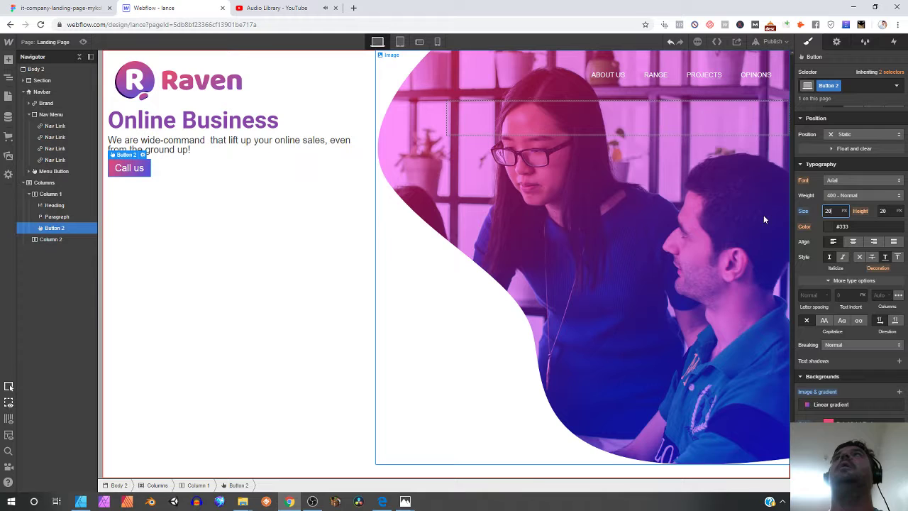
Step: Set the Call us button's padding to 40 px on the left and right and 11 px above and below
scroll(872, 213, "up", 3)
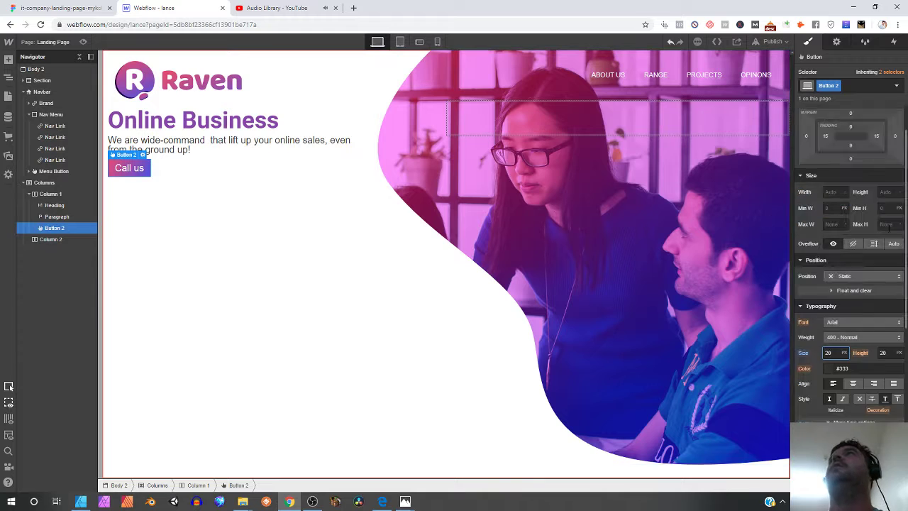
left_click_drag(878, 189, 850, 188)
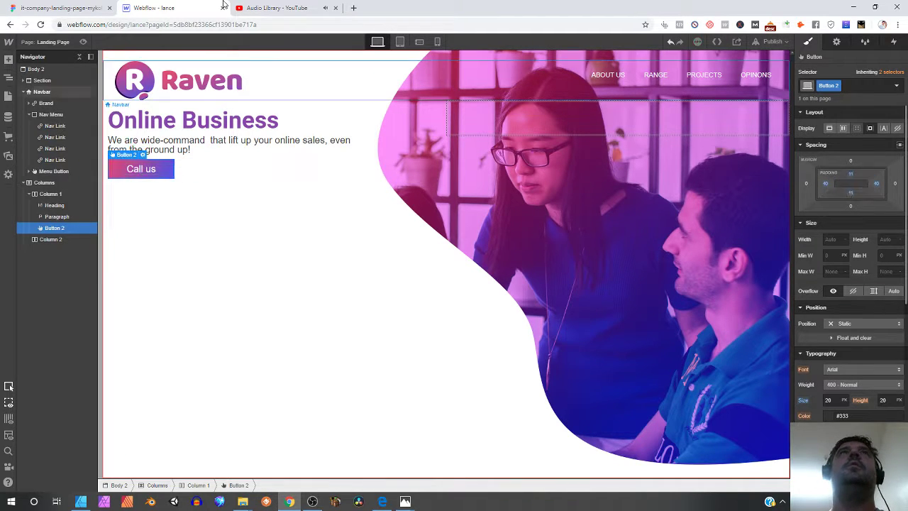
Step: Check the button rectangle's corner radius in Figma, then round the Webflow Call us button's corners to about 8 px
left_click(78, 8)
left_click(261, 301)
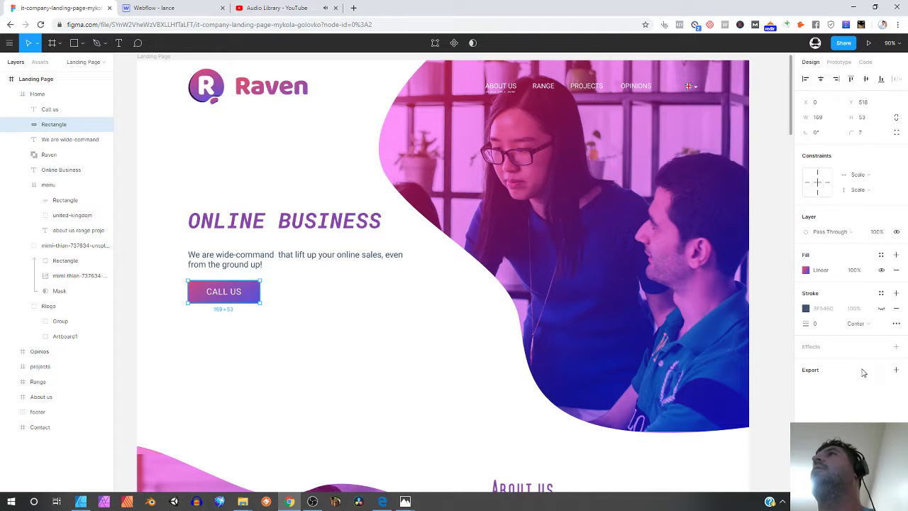
key("ctrl+Tab")
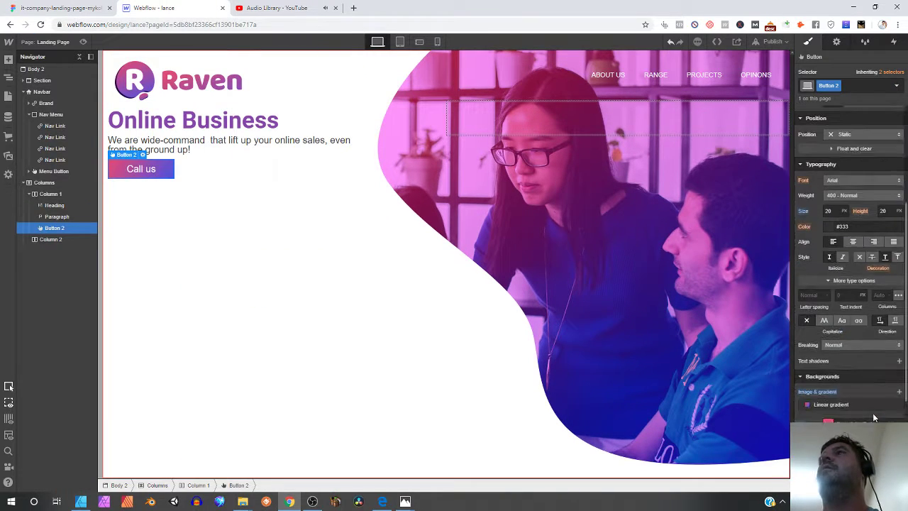
scroll(874, 418, "down", 2)
left_click_drag(841, 409, 848, 410)
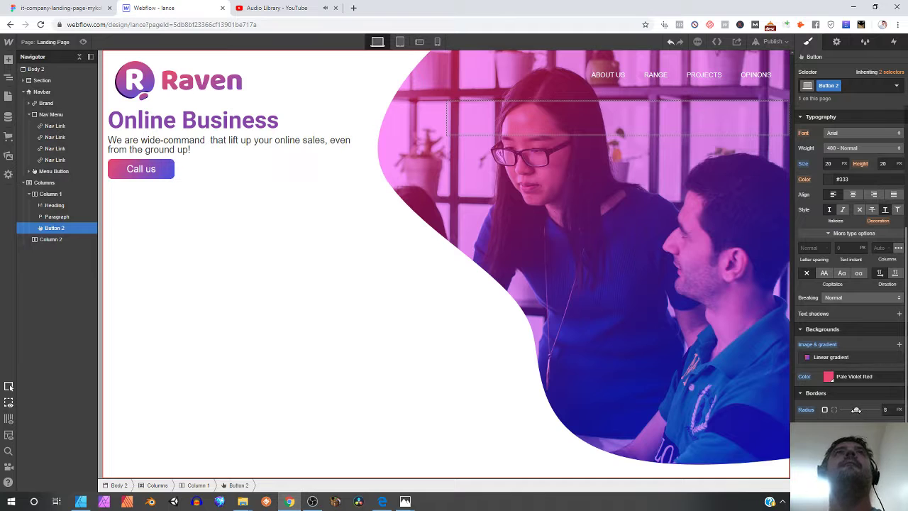
Step: Give the Columns element a top margin of about 141 px and a left margin of about 64 px
left_click(274, 175)
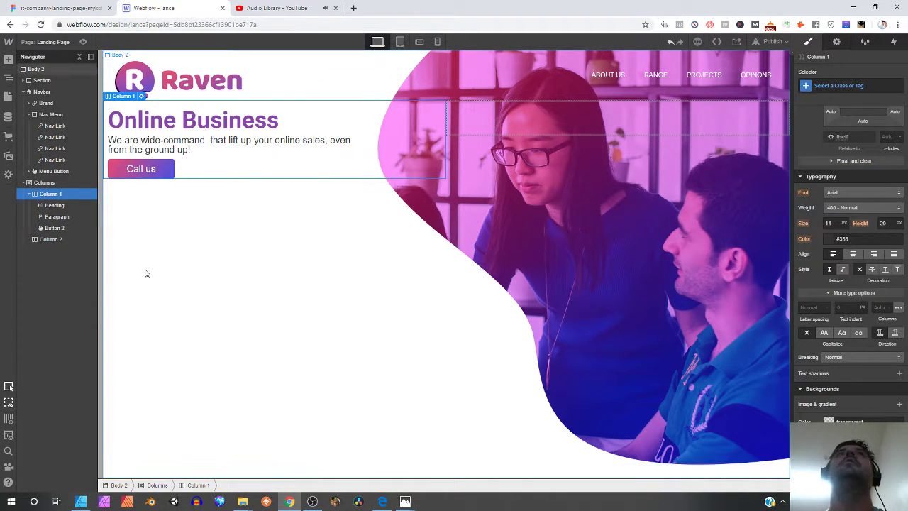
left_click(41, 184)
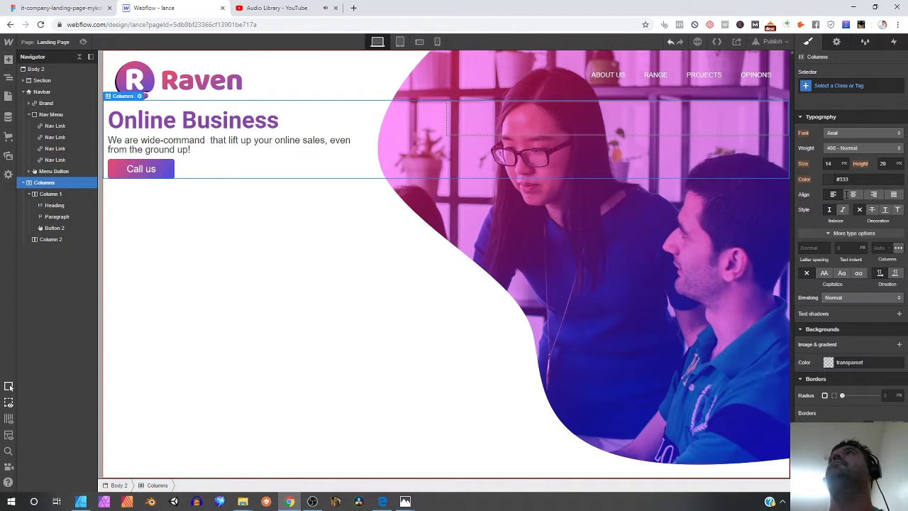
scroll(851, 246, "up", 4)
left_click_drag(850, 163, 807, 55)
left_click_drag(850, 163, 850, 142)
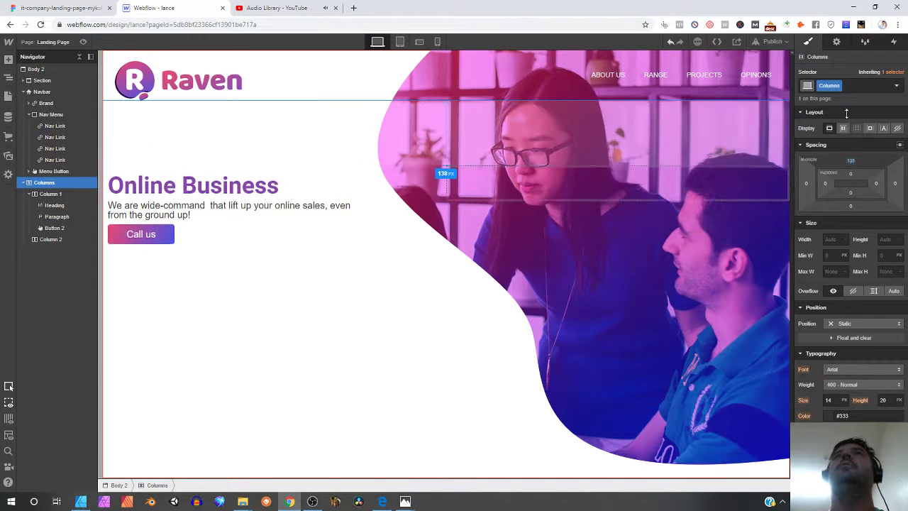
left_click_drag(807, 184, 849, 186)
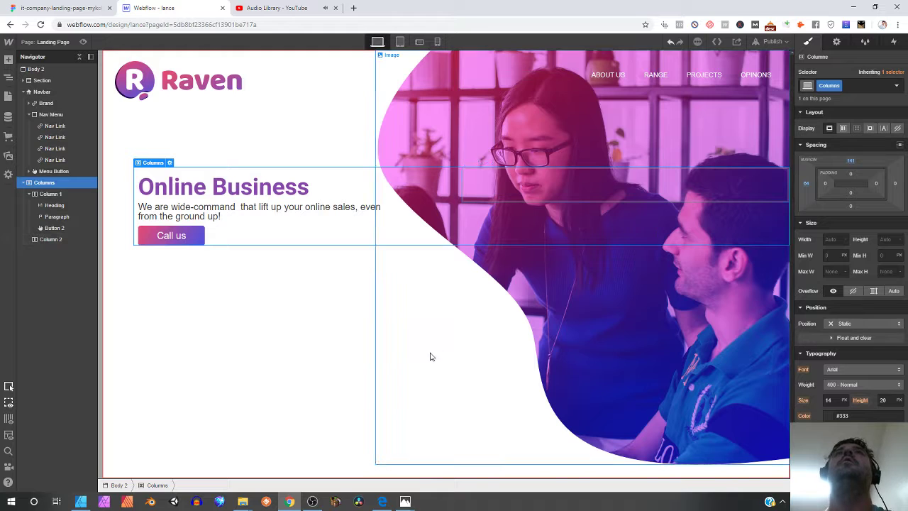
left_click(332, 356)
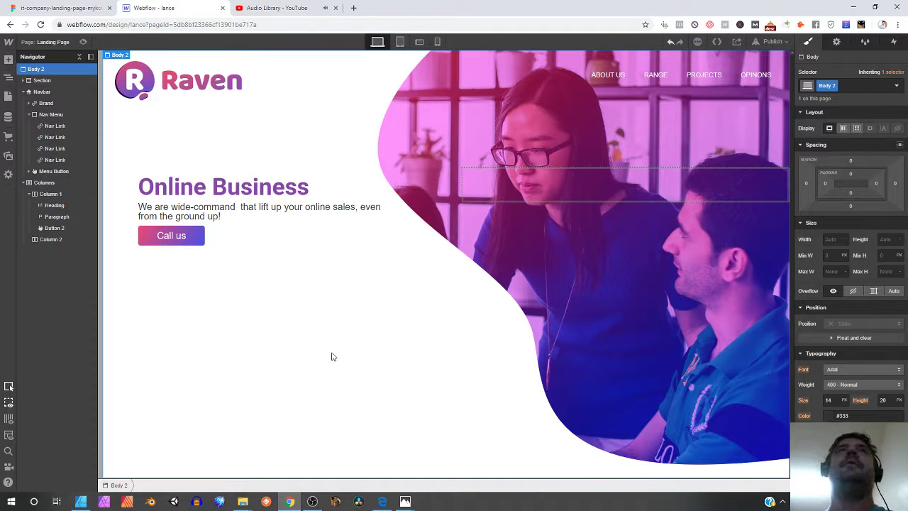